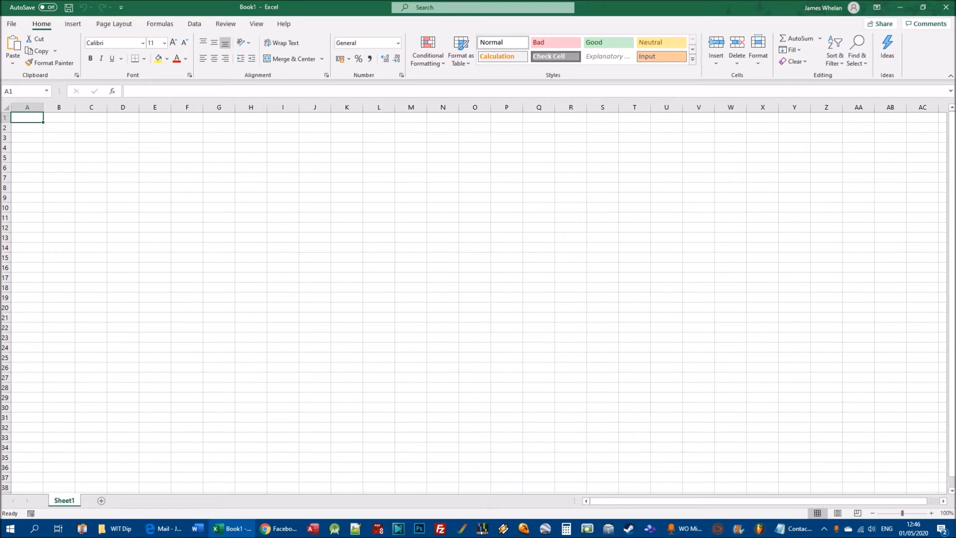
Step: Enter 3 in cell A1 and 4 in cell A2
text(3)
key(Return)
text(4)
key(Return)
Step: Add the two numbers in cell A3 with the fixed-value formula =3+4
ctrl+scroll(53, 137, up, 13)
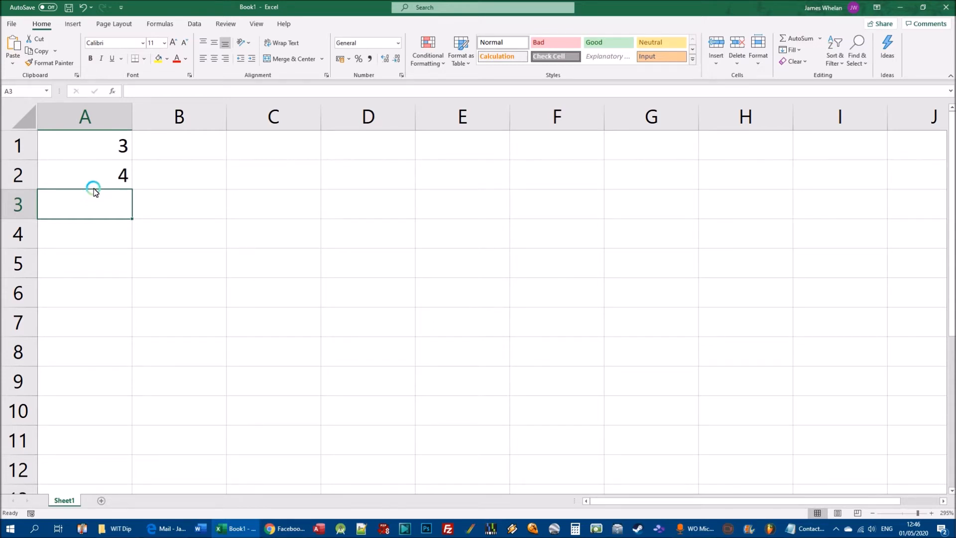
text(=)
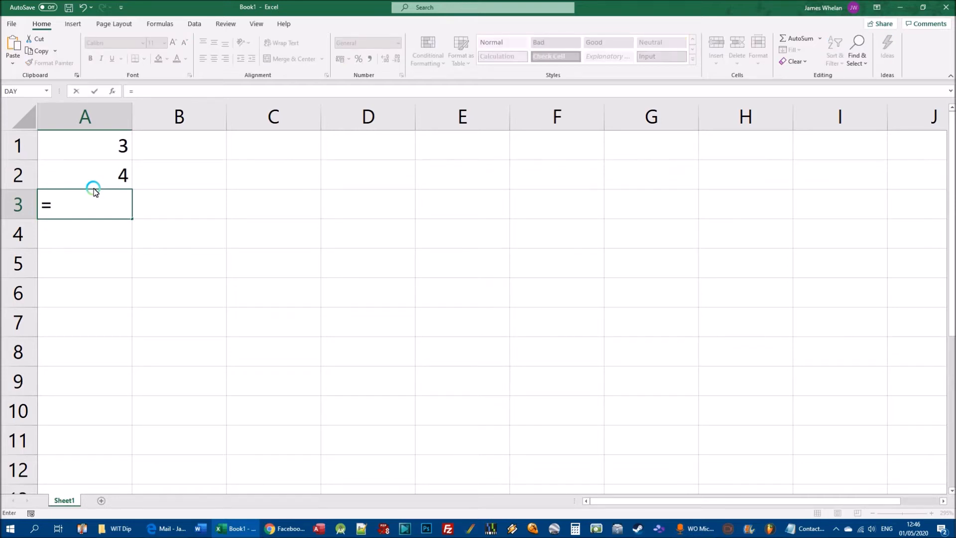
text(3+4)
key(Return)
Step: Change cell A1 to 10 and inspect the formula in cell A3 without altering it
key(Up)
key(Up)
key(Up)
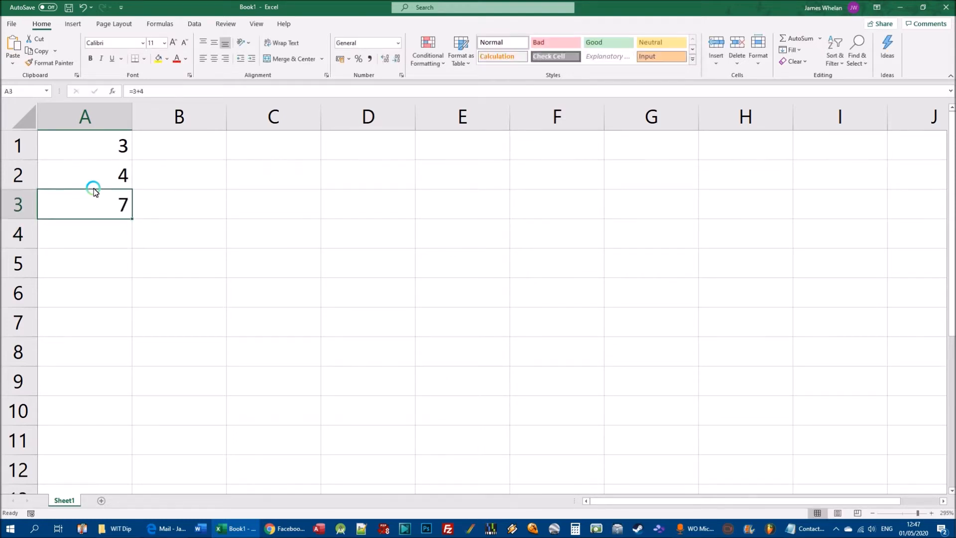
text(10)
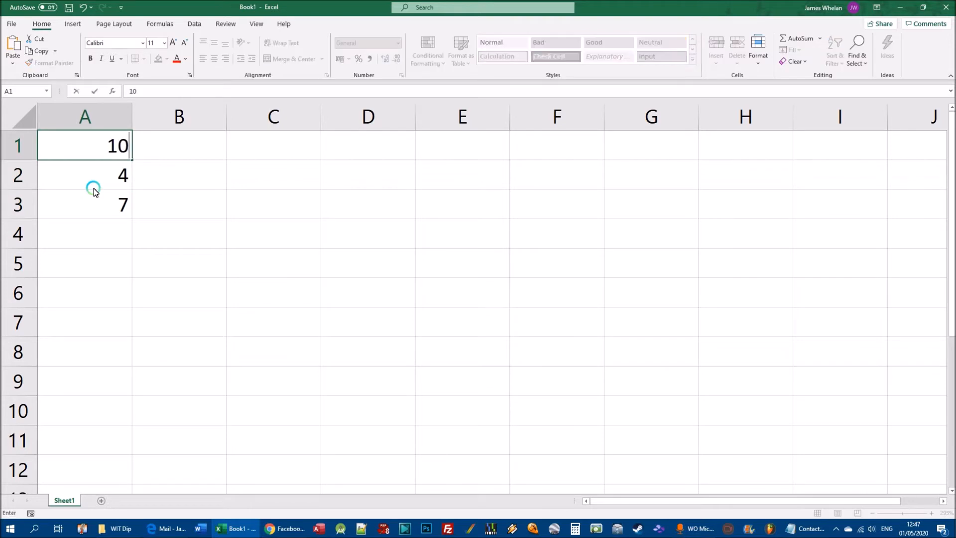
key(Return)
key(Down)
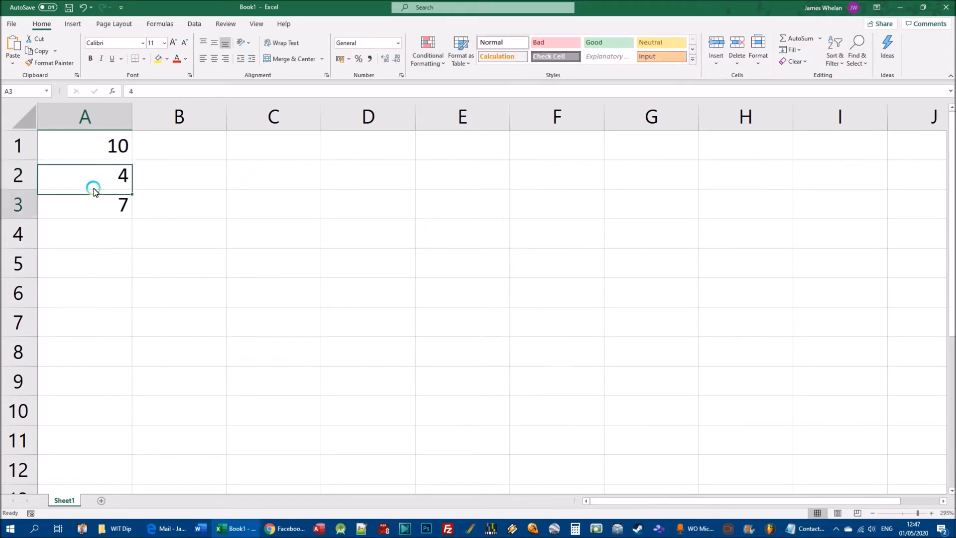
key(F2)
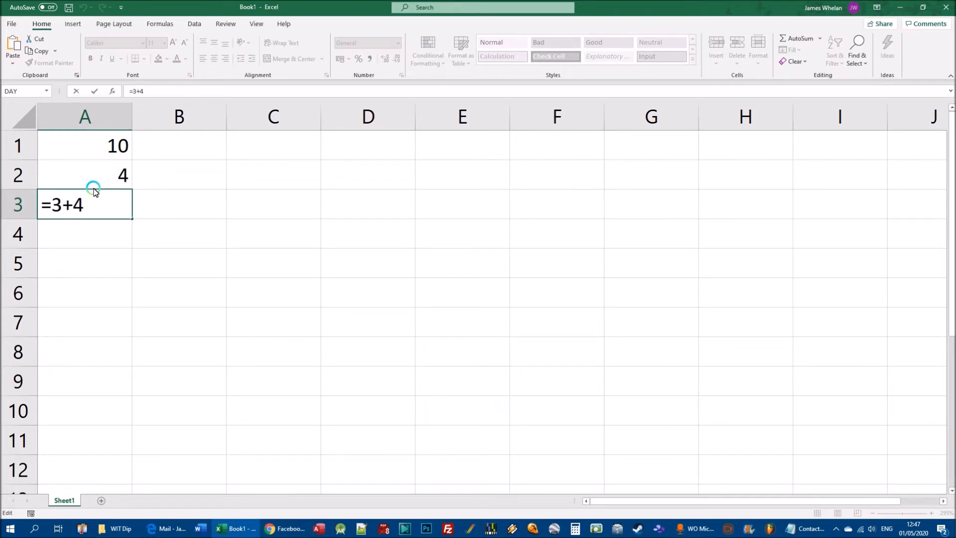
key(ctrl+Return)
Step: Set cell A1 back to 3
key(Up)
key(Up)
text(3)
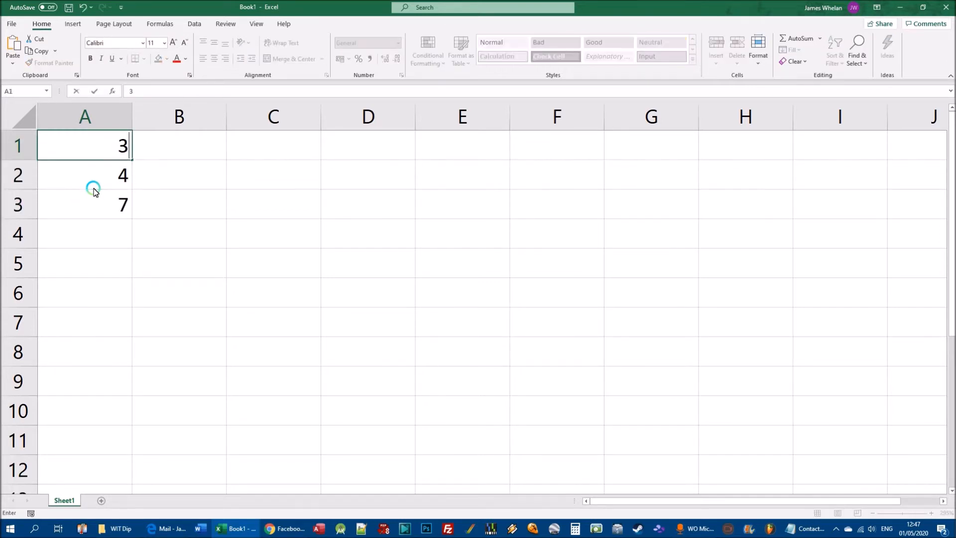
key(Return)
Step: Replace the fixed-value formula in cell A3 with the cell-reference formula =A1+A2
key(Down)
text(=)
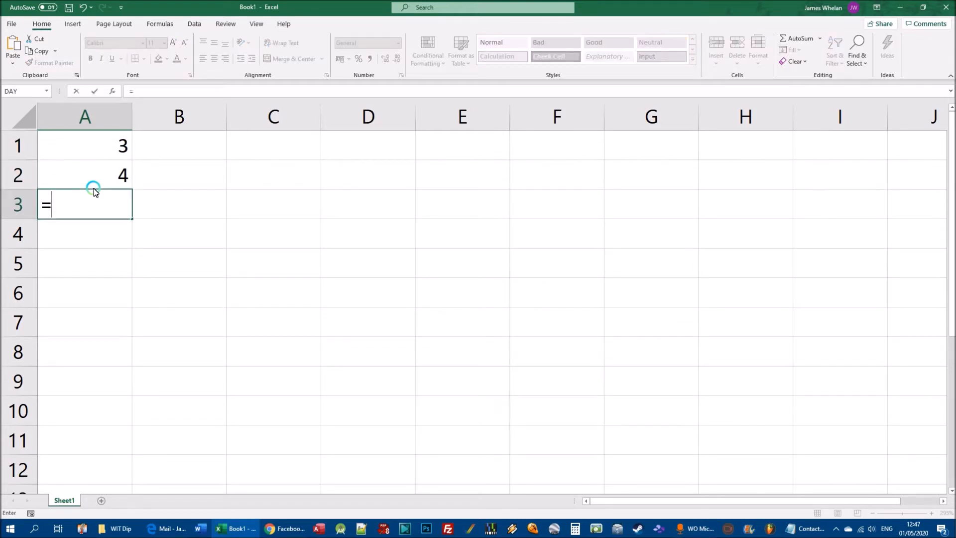
text(A1)
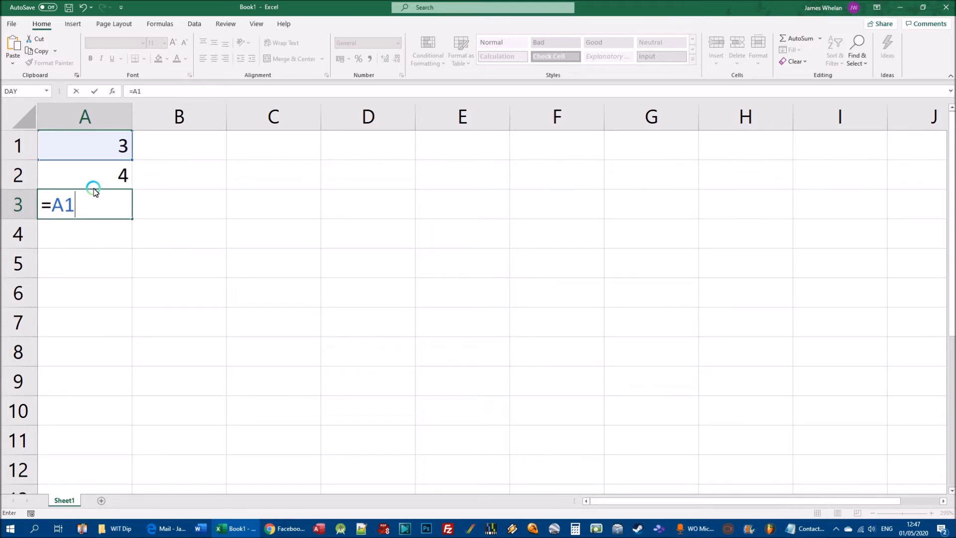
text(+)
text(A1)
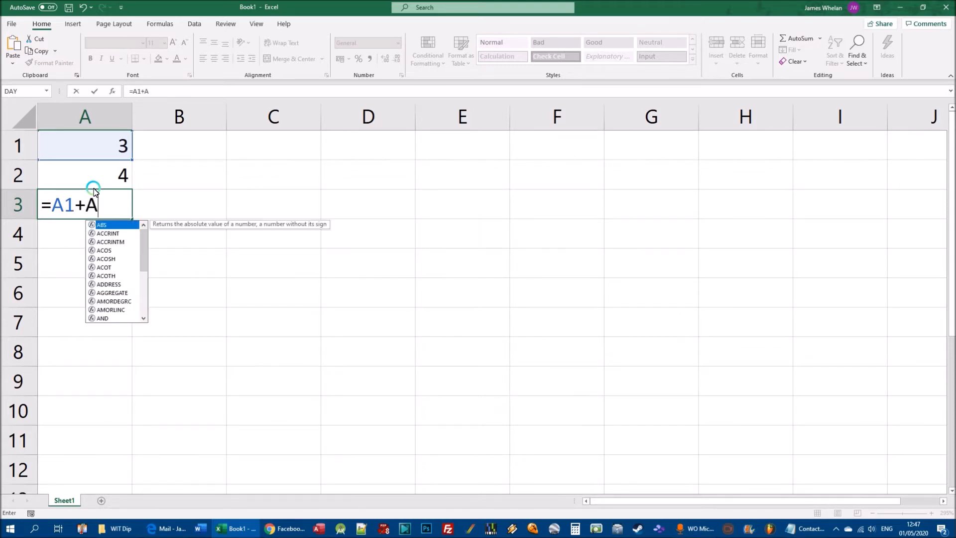
text(2)
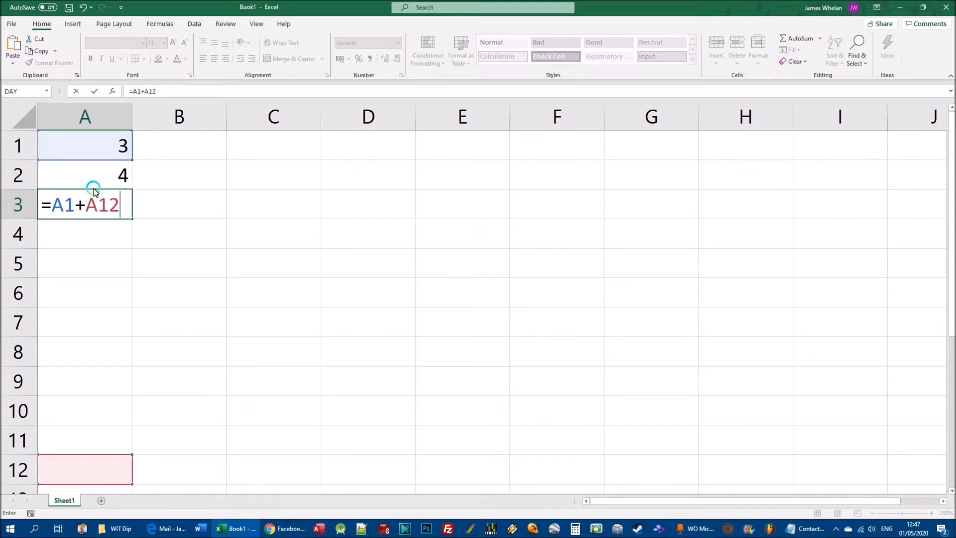
key(BackSpace)
key(BackSpace)
text(2)
key(Return)
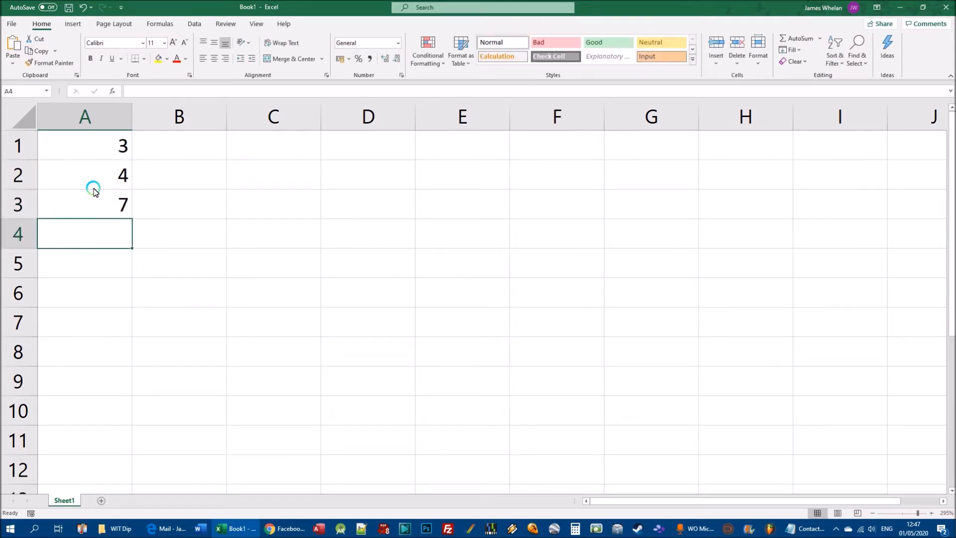
Step: Test the cell-reference formula by changing cell A1 to 50 and cell A2 to 23
key(Up)
key(Up)
key(Up)
text(50)
key(Return)
text(2)
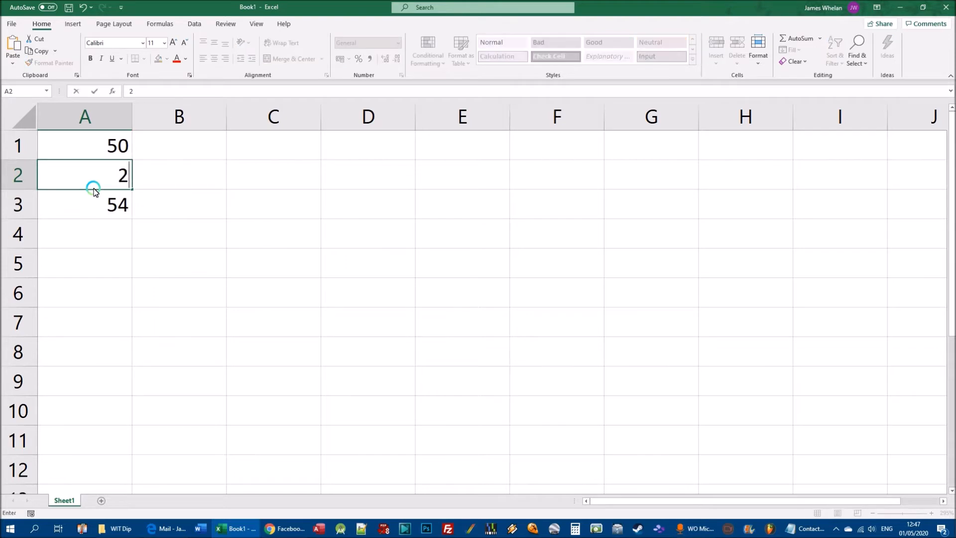
text(3)
key(Return)
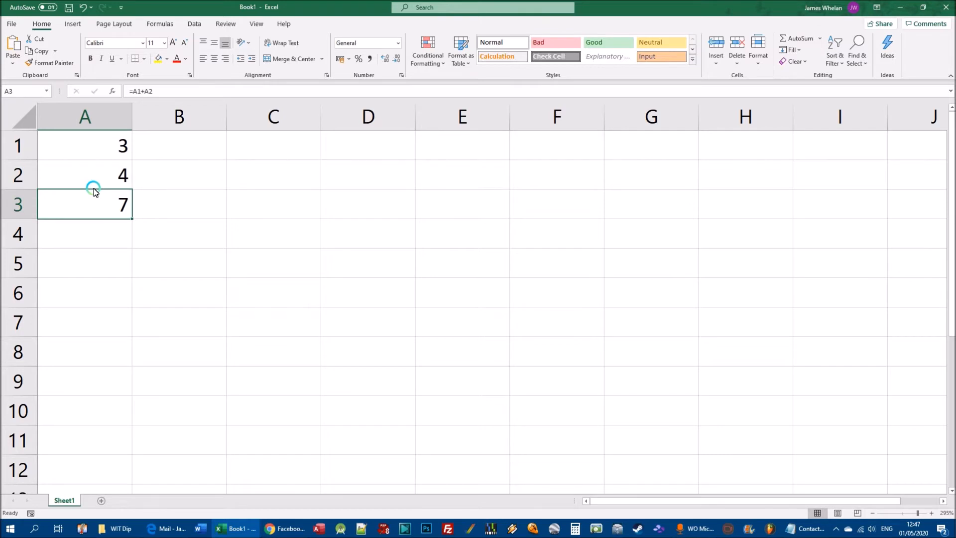
Step: Clear the formula from cell A3
drag(101, 139, 93, 388)
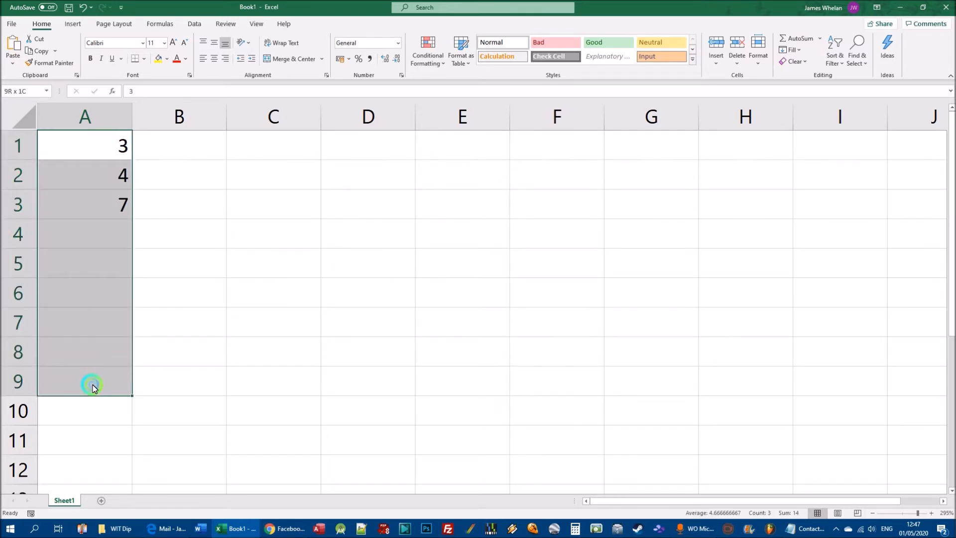
click(97, 222)
click(112, 203)
key(Delete)
key(Return)
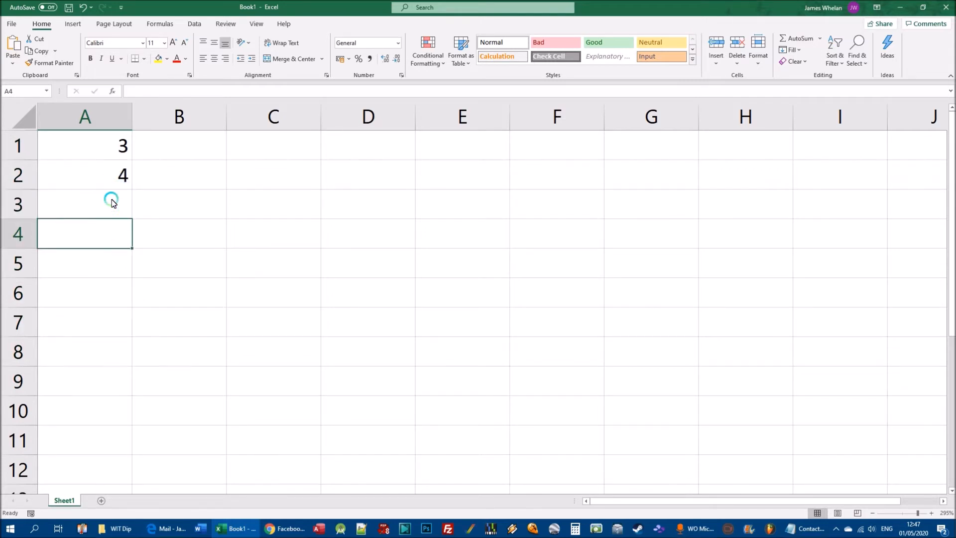
Step: Enter 456, 48, 148 and 897 in cells A3 to A6
click(112, 199)
text(456)
key(Return)
text(48)
key(Return)
text(148)
key(Return)
text(897)
key(Return)
Step: Extend the number column with 4158 in cell A7 and 235 in cell A8
text(4158/)
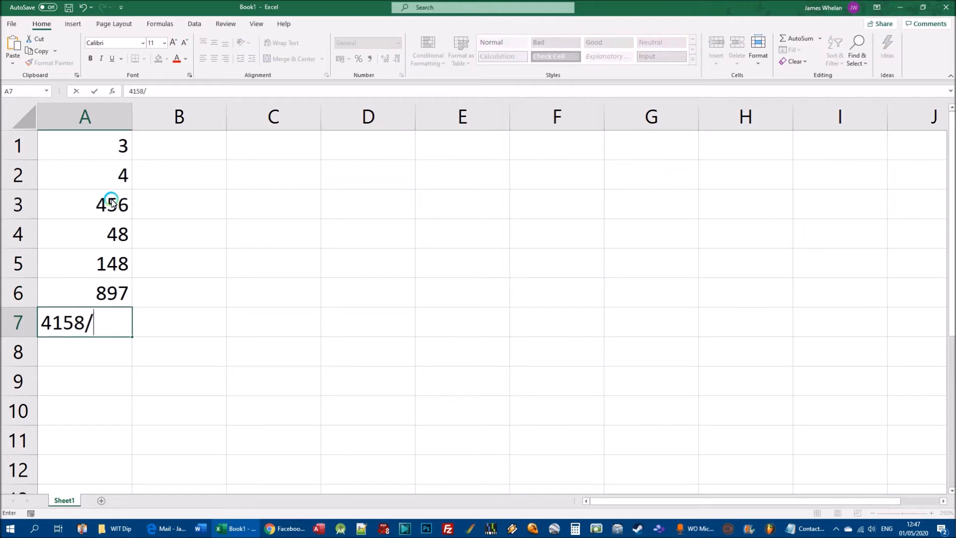
key(Return)
key(Up)
key(F2)
key(BackSpace)
key(Return)
text(235)
key(Return)
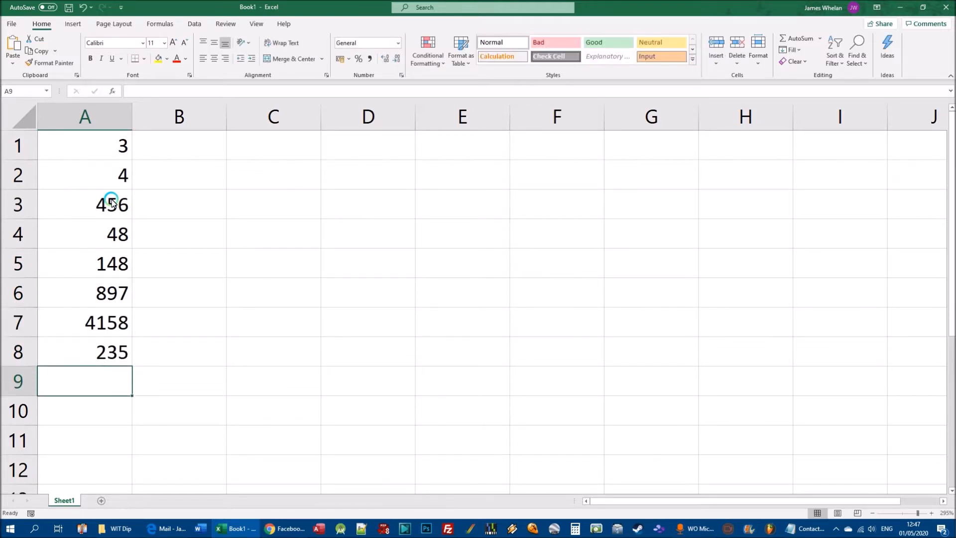
text(=)
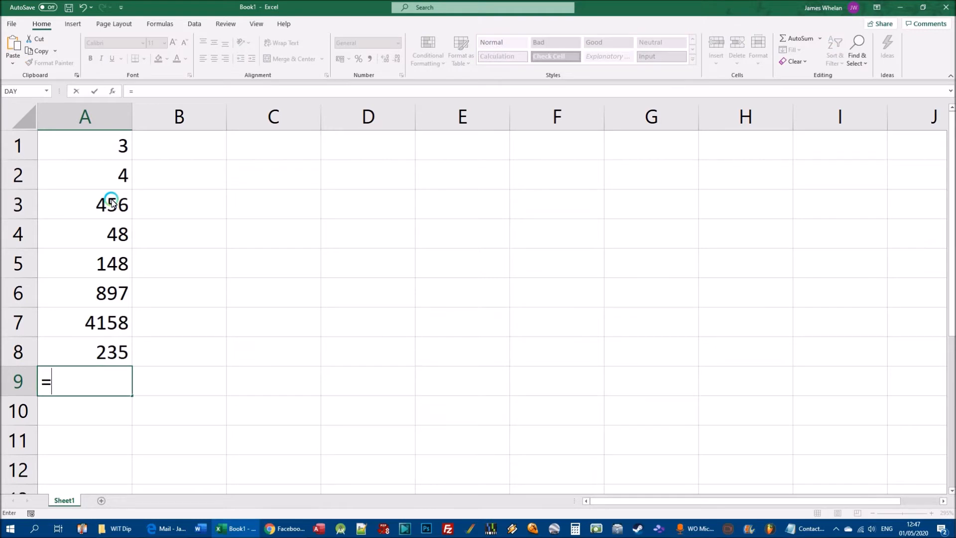
text(a1+a2)
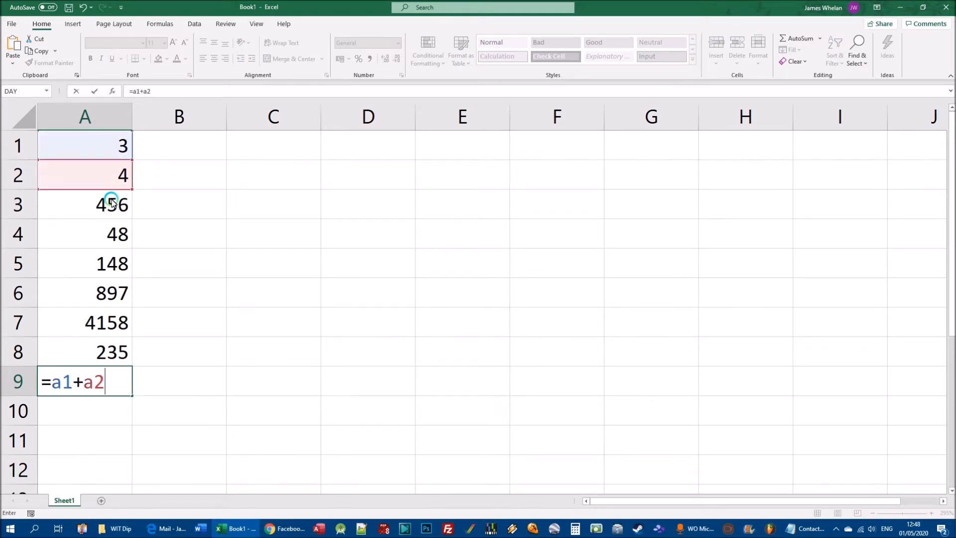
text(+a3)
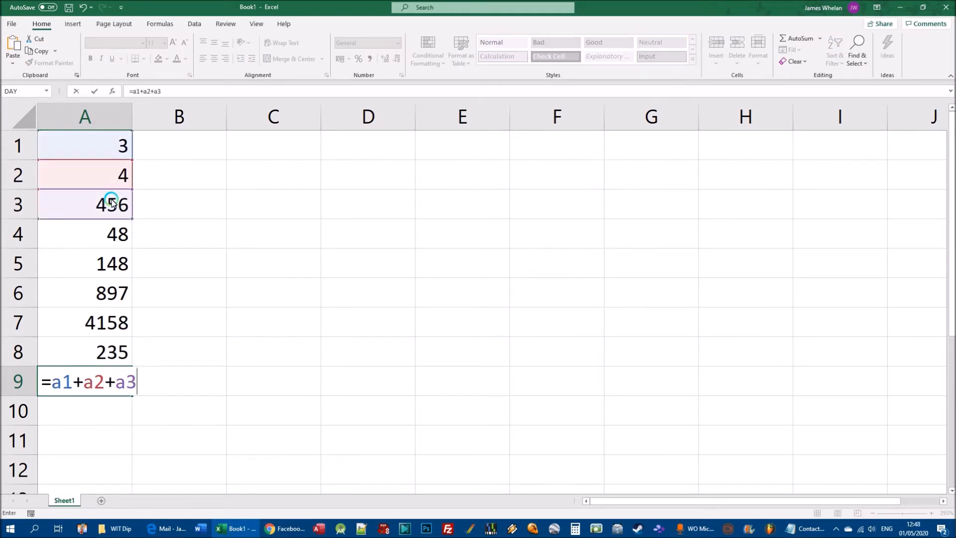
key(Escape)
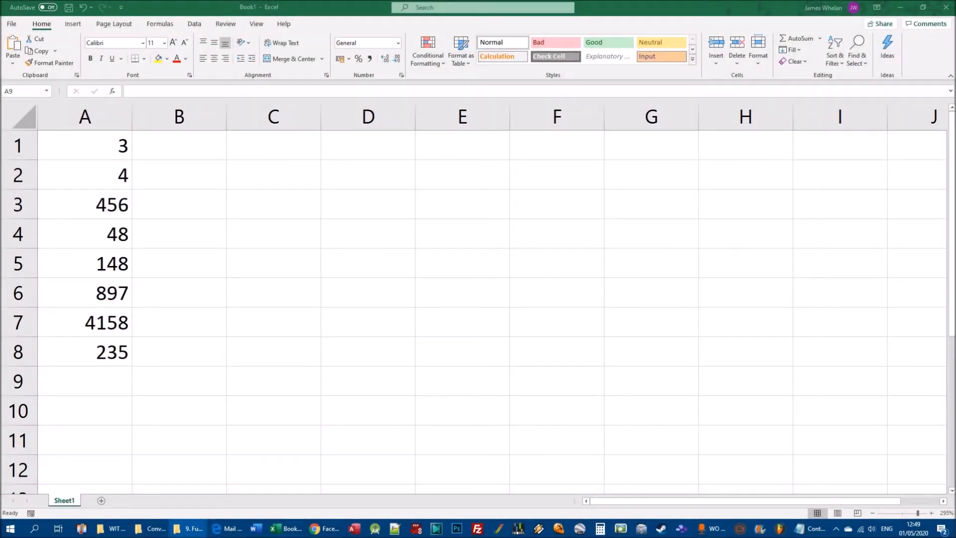
Step: Start a SUM formula in cell A9 up to its opening bracket, with the function name in lowercase
click(70, 374)
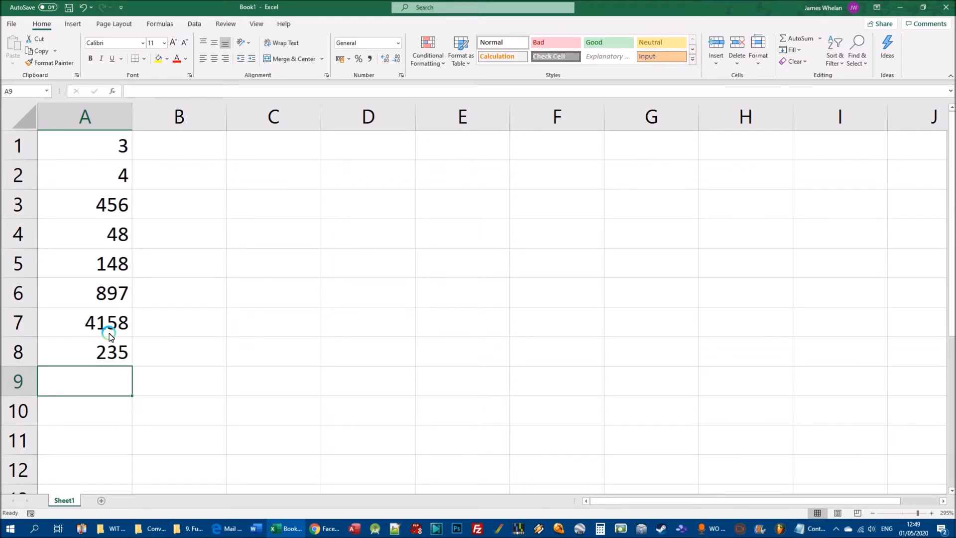
text(=)
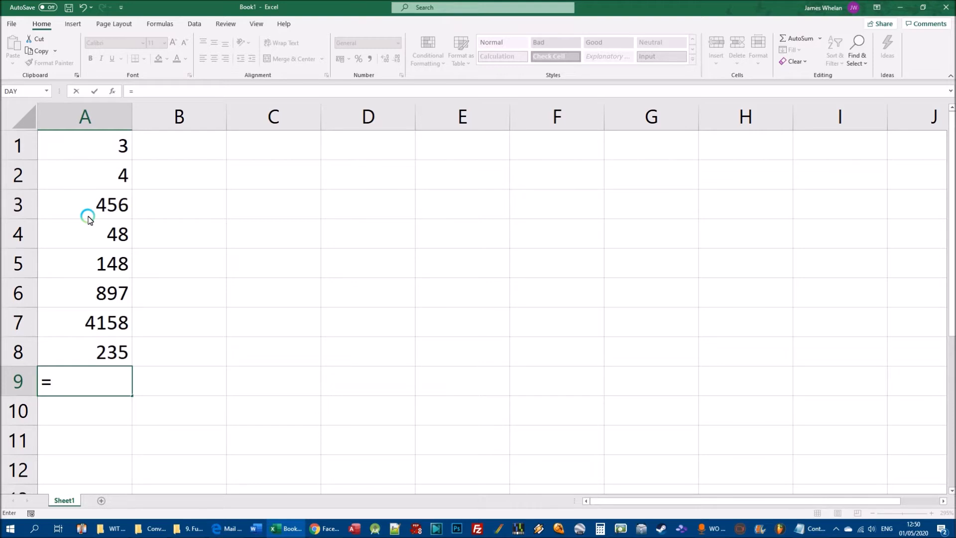
text(sum)
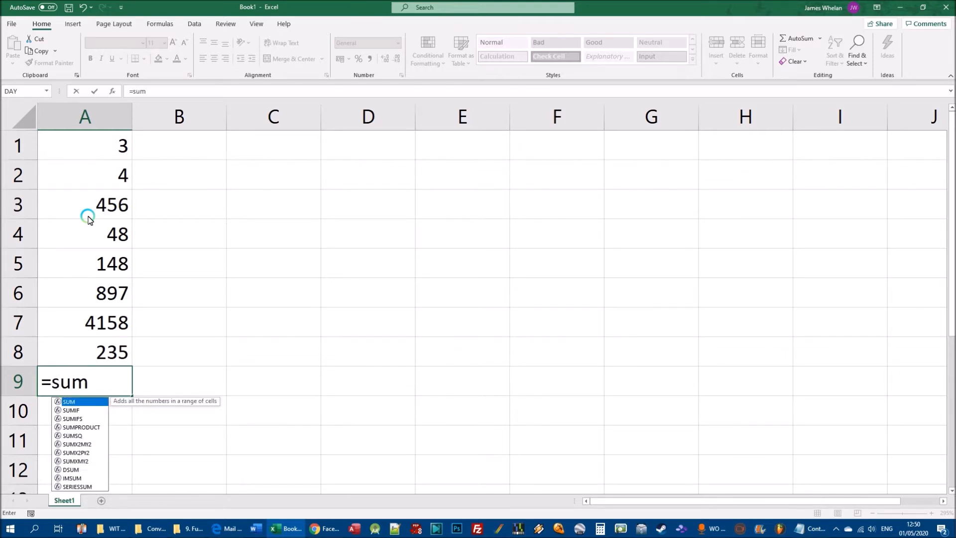
key(BackSpace)
key(BackSpace)
key(BackSpace)
text(SUM)
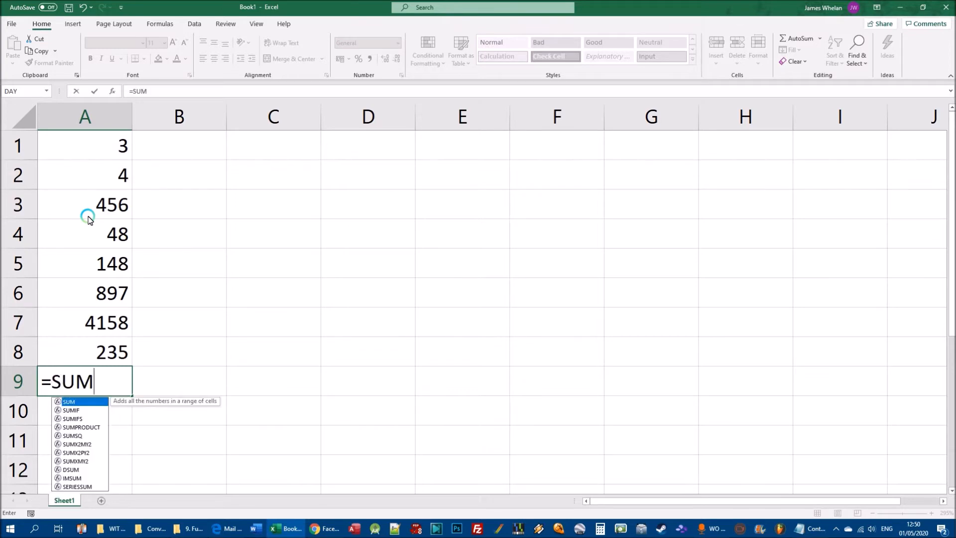
key(BackSpace)
key(BackSpace)
key(BackSpace)
text(sum)
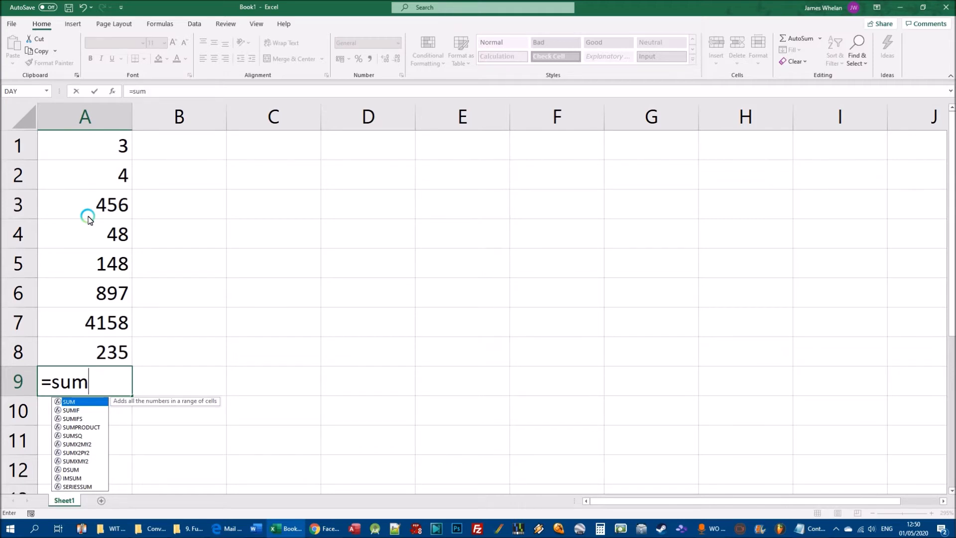
text(()
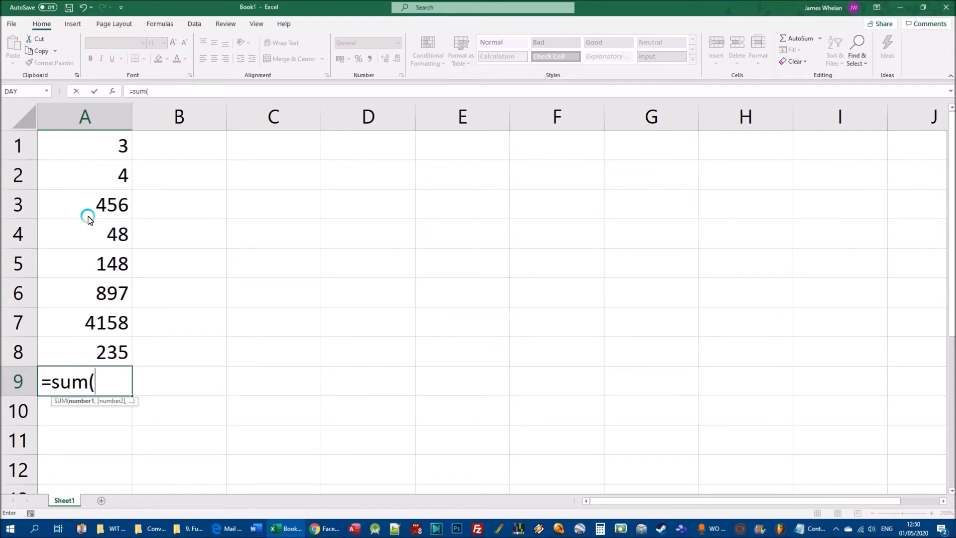
text((((((((((()
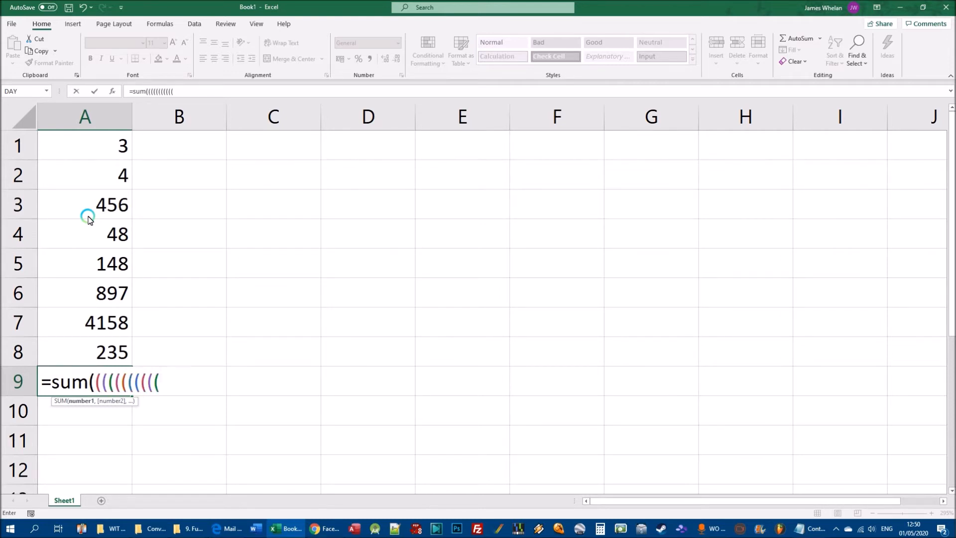
key(BackSpace)
key(BackSpace)
key(BackSpace)
key(BackSpace)
key(BackSpace)
key(BackSpace)
key(BackSpace)
key(BackSpace)
key(BackSpace)
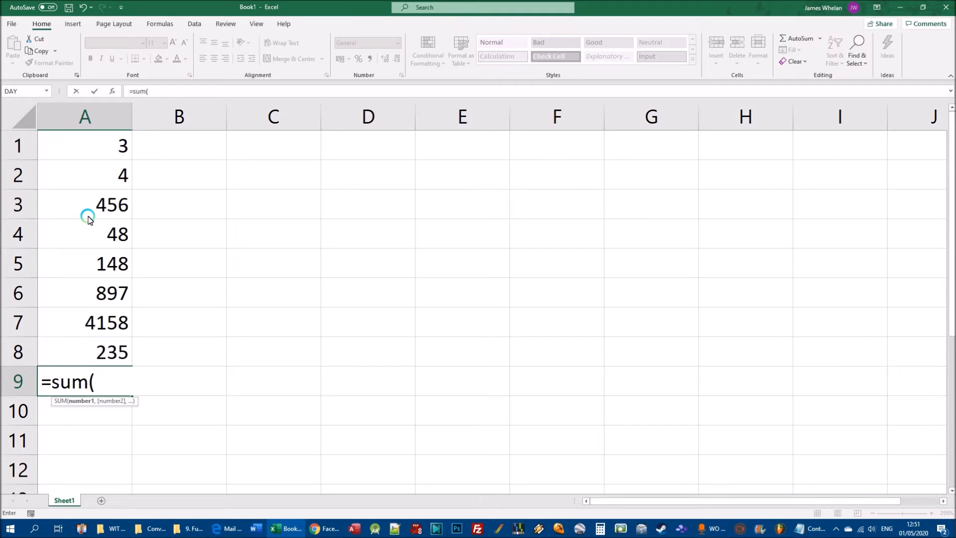
Step: Give the SUM formula in cell A9 the range A1:A8, using a colon between the two references
text(A1)
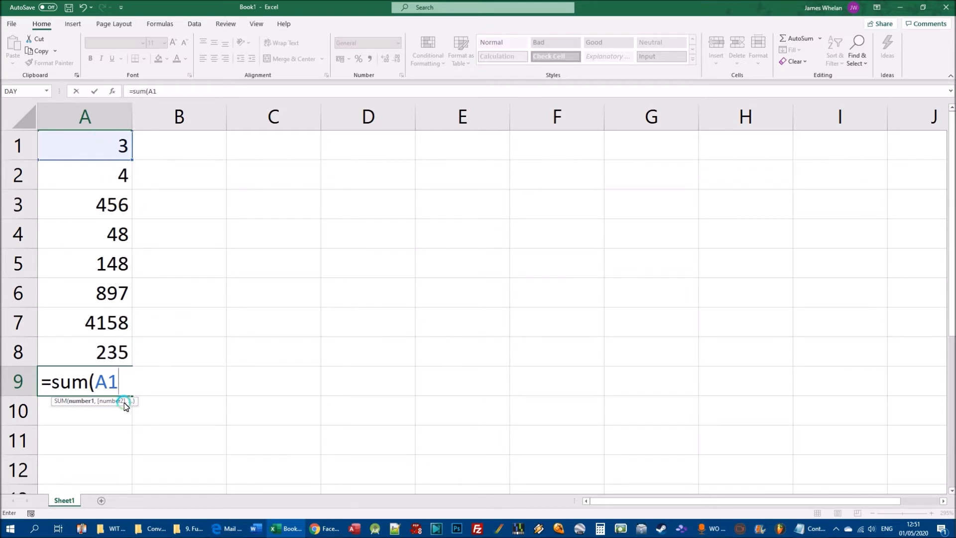
click(118, 382)
text(A8)
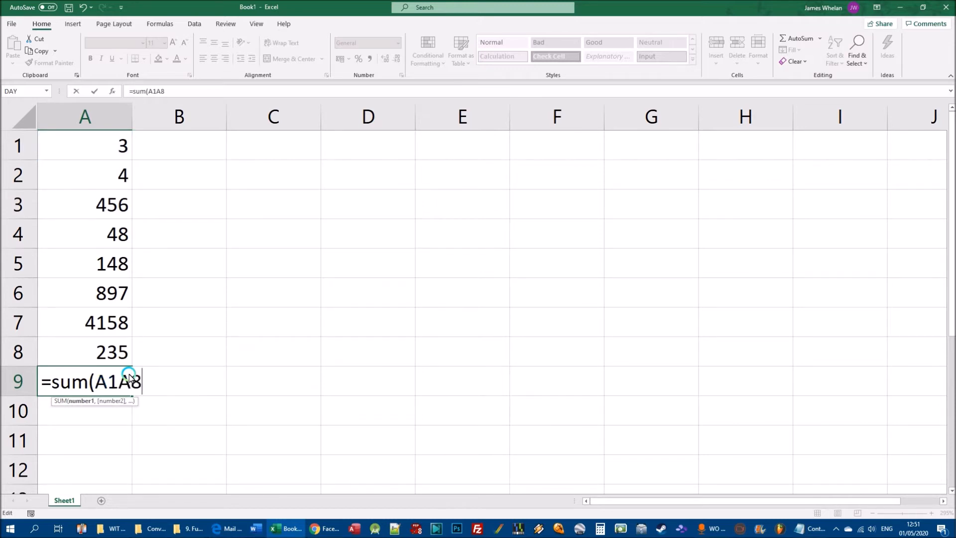
key(BackSpace)
key(BackSpace)
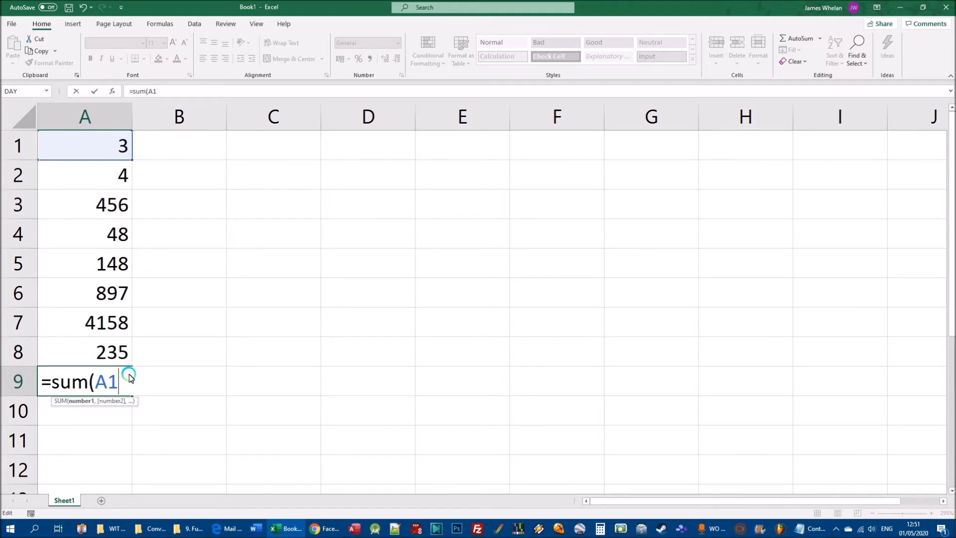
text(:)
key(BackSpace)
text(;)
text(A8)
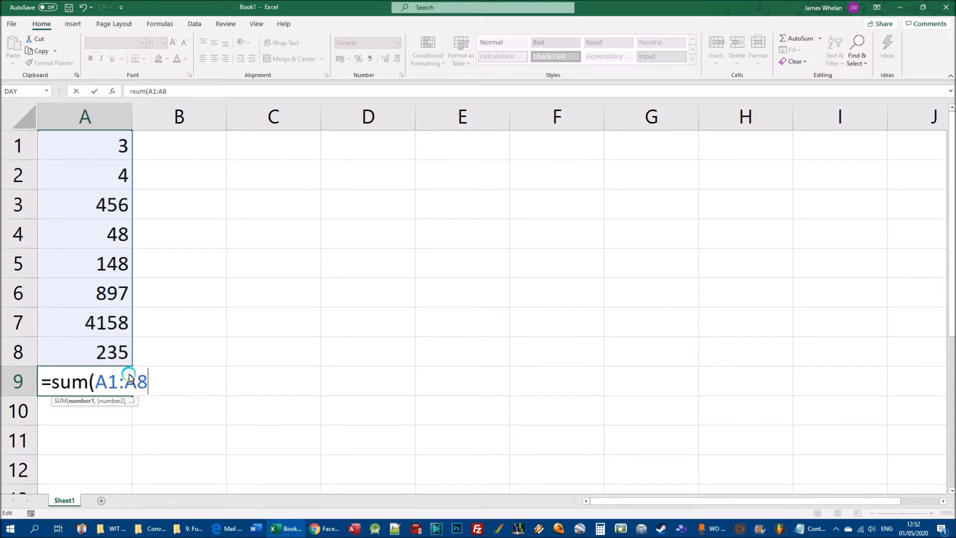
Step: Try A4 and A7 as the end of the SUM range in cell A9 and return it to A8
key(BackSpace)
text(4)
key(BackSpace)
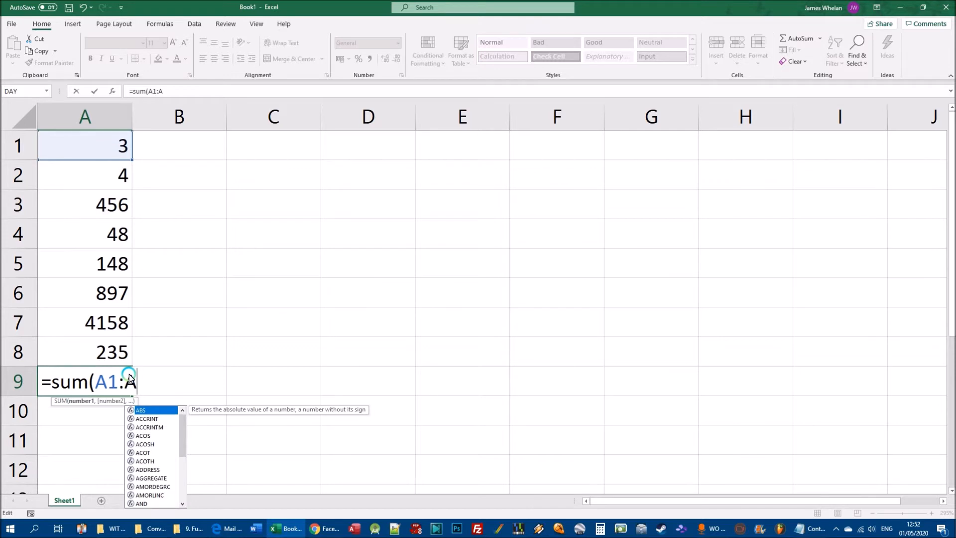
text(7)
key(BackSpace)
text(8)
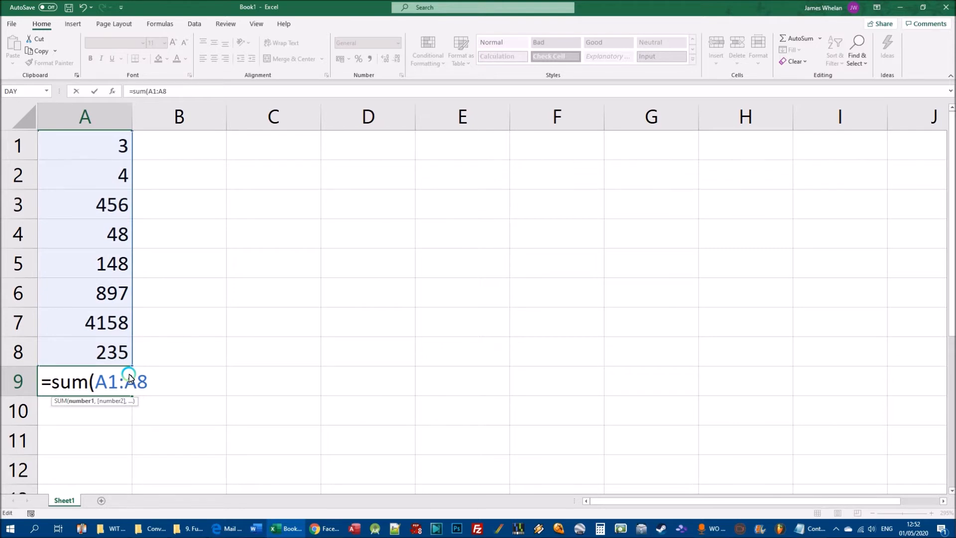
Step: Complete the SUM formula in cell A9 with a closing bracket, review its parts, and enter it
text())
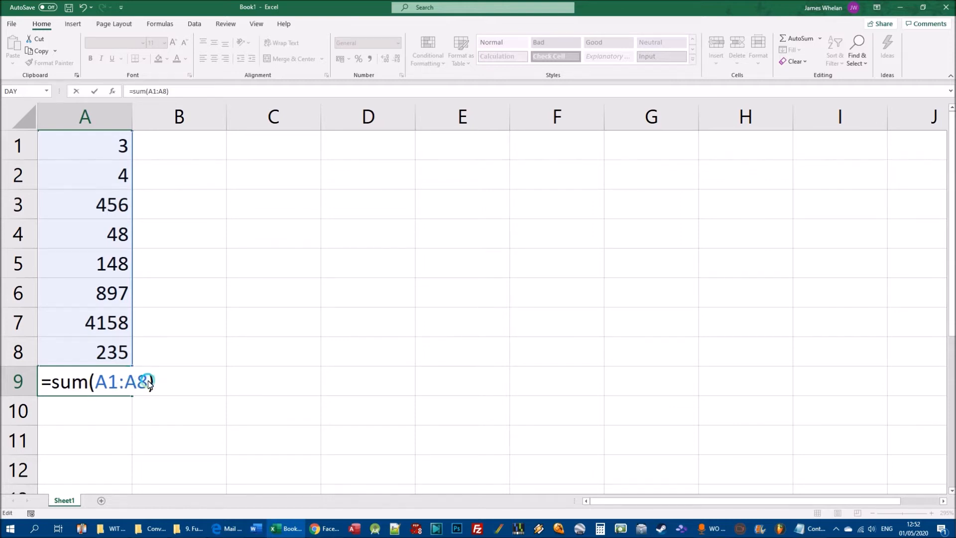
drag(157, 381, 18, 380)
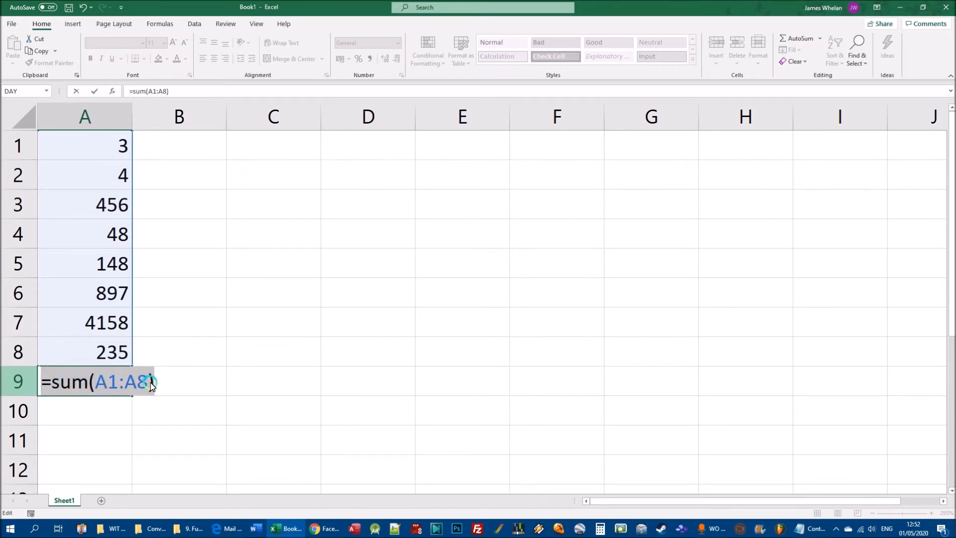
drag(94, 382, 148, 382)
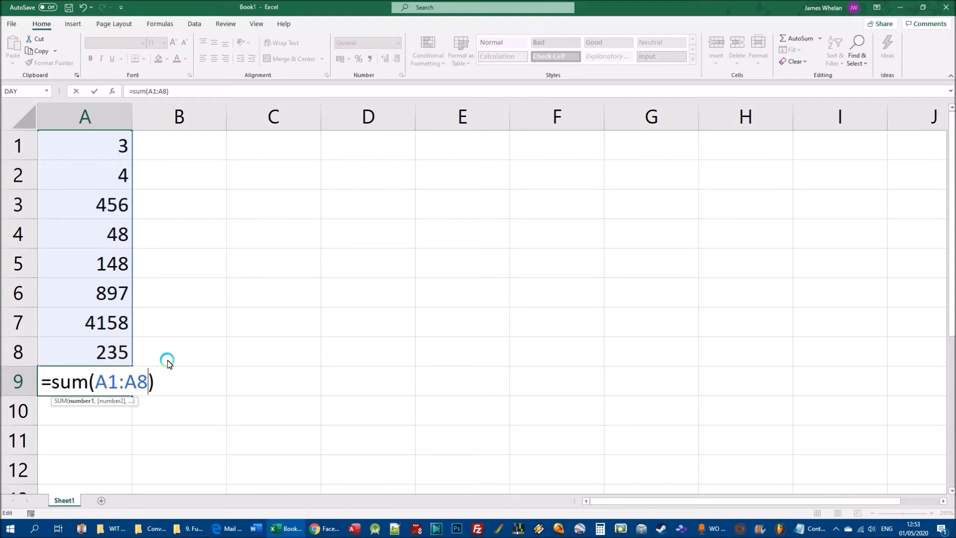
click(139, 376)
drag(95, 381, 143, 390)
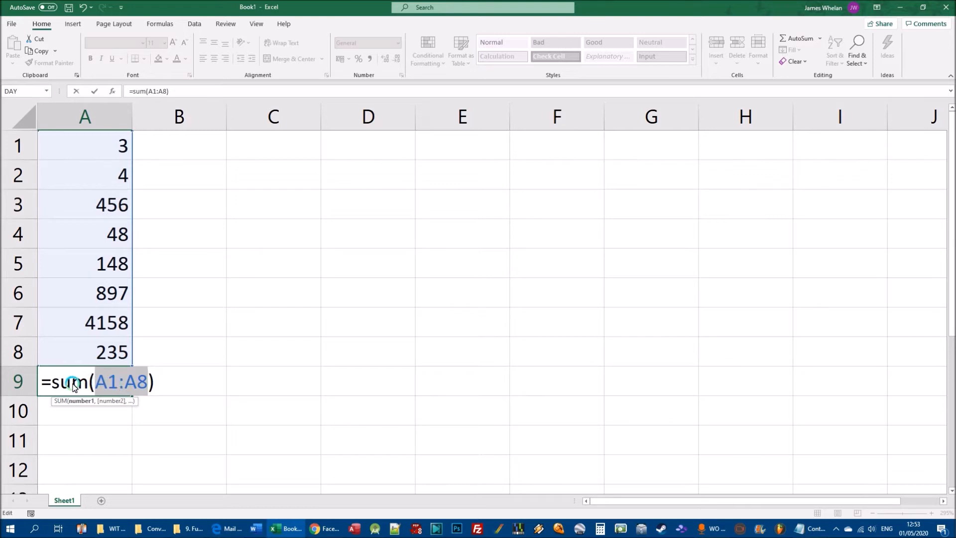
drag(94, 384, 148, 387)
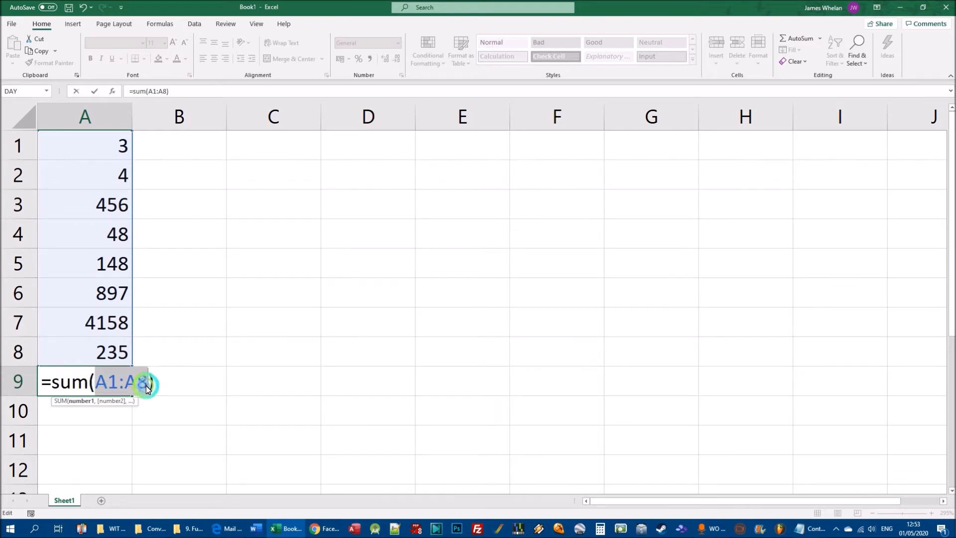
click(99, 382)
drag(99, 381, 152, 387)
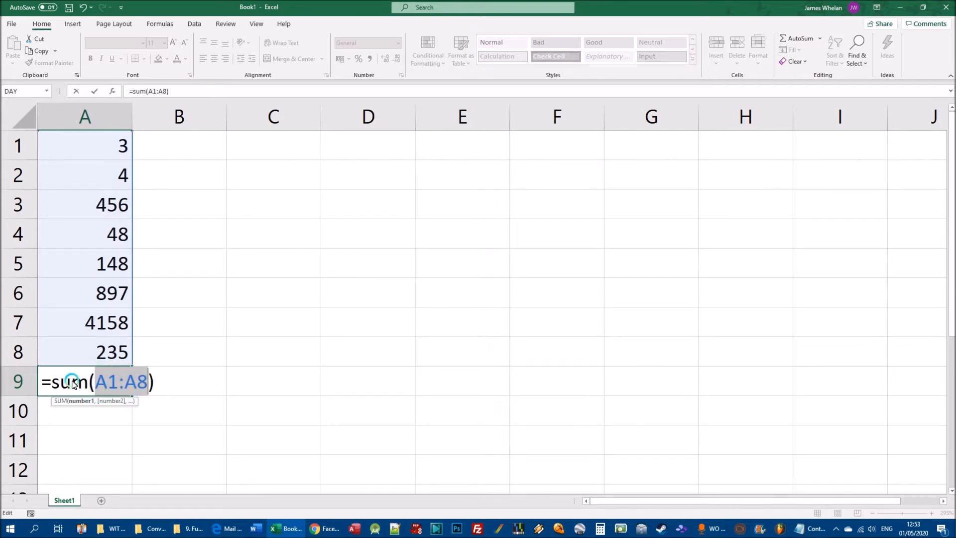
click(167, 386)
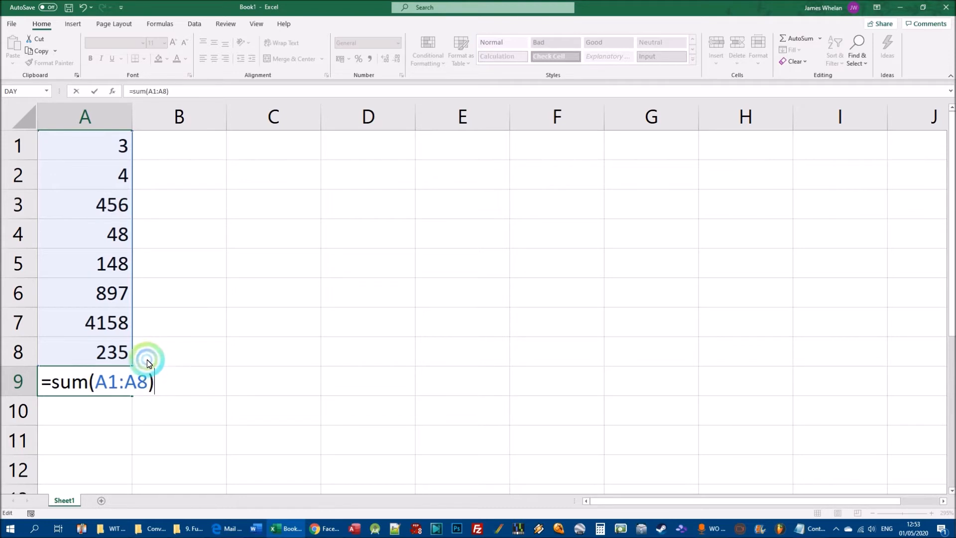
key(Return)
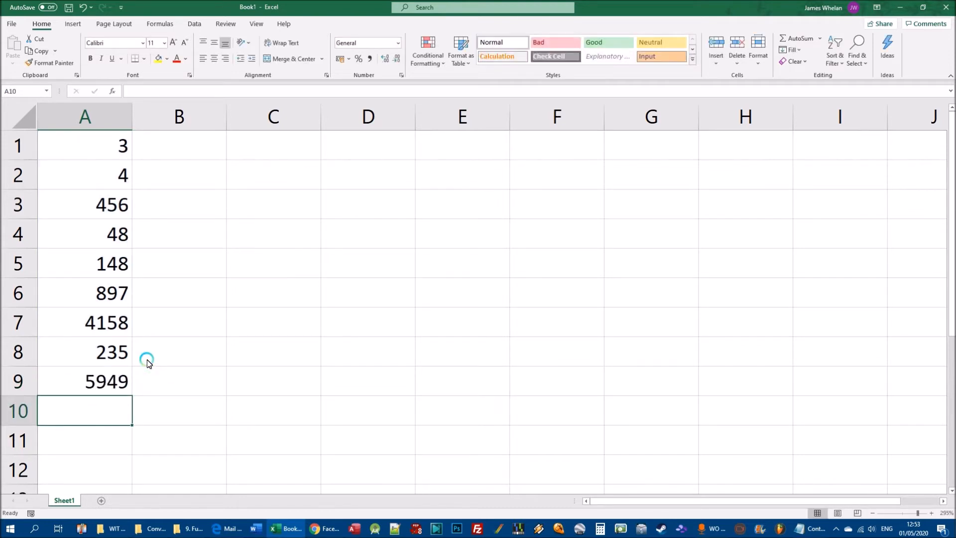
click(120, 381)
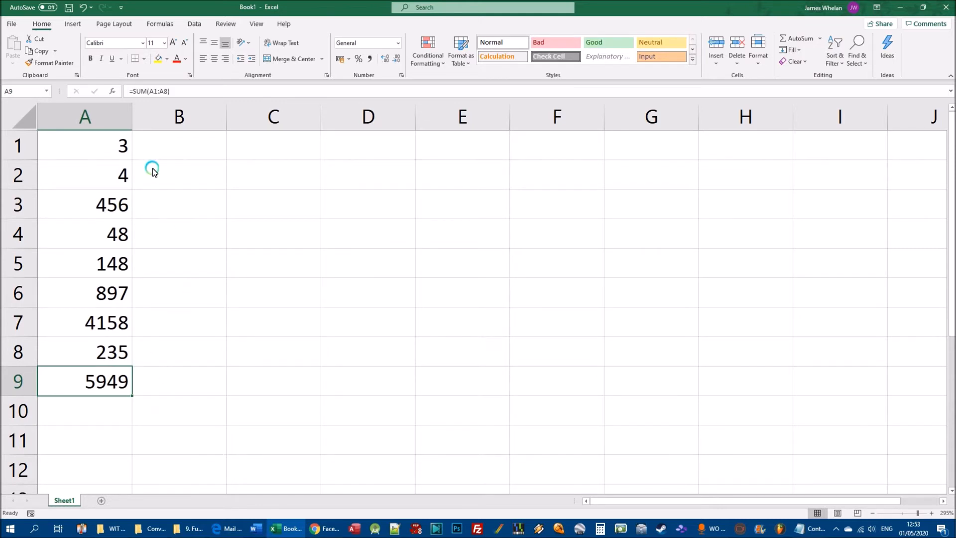
Step: Replace every number in cells A1 to A8 with 1
click(120, 149)
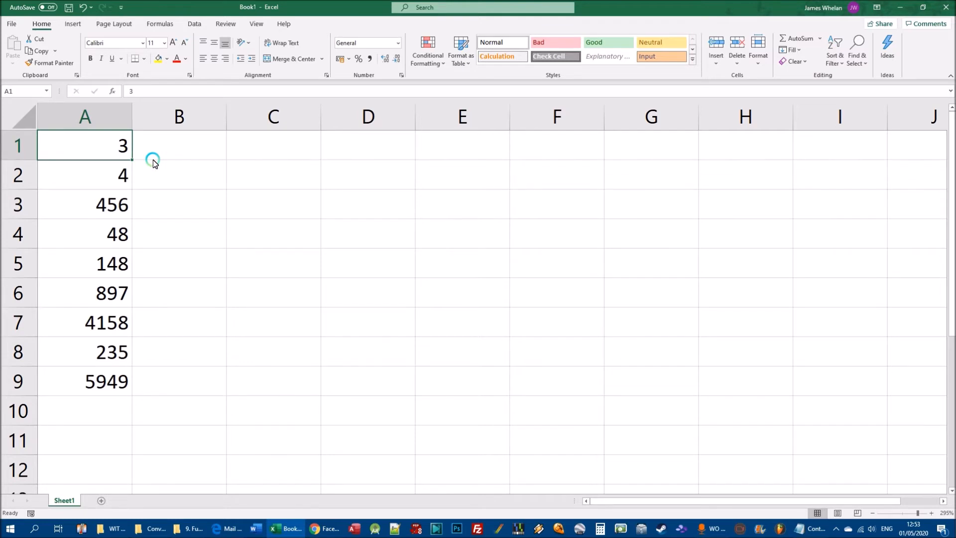
text(1)
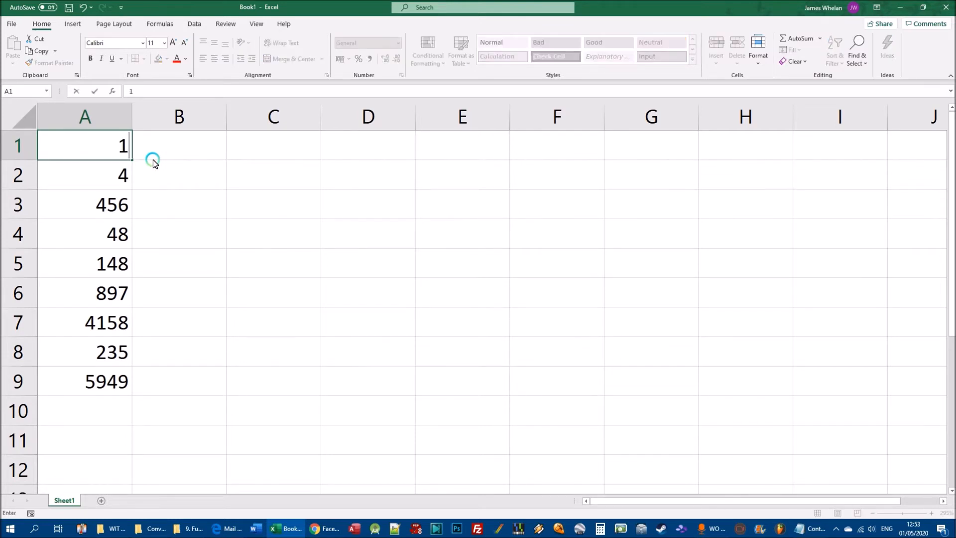
key(Return)
text(1)
key(Return)
text(1)
key(Return)
text(1)
key(Return)
text(1)
key(Return)
text(1)
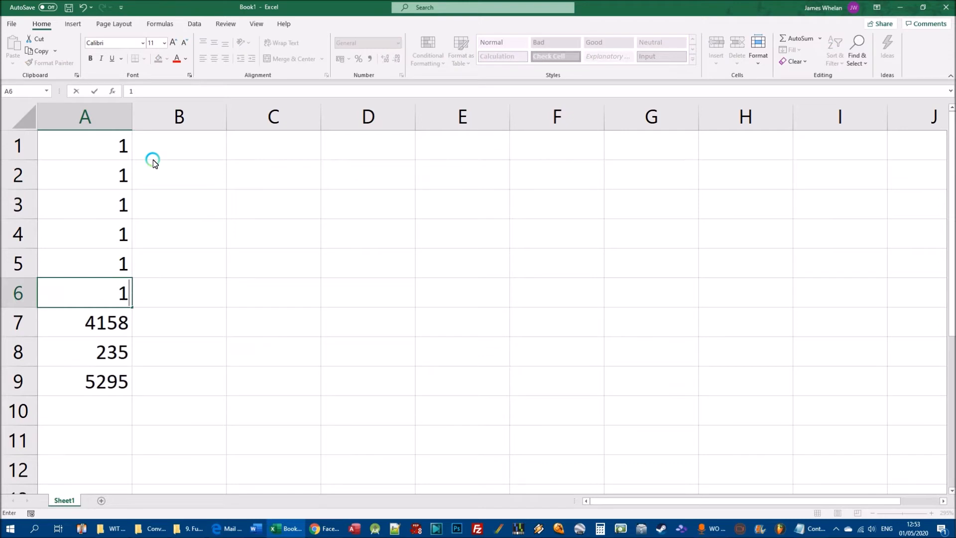
key(Return)
text(1)
key(Return)
text(1)
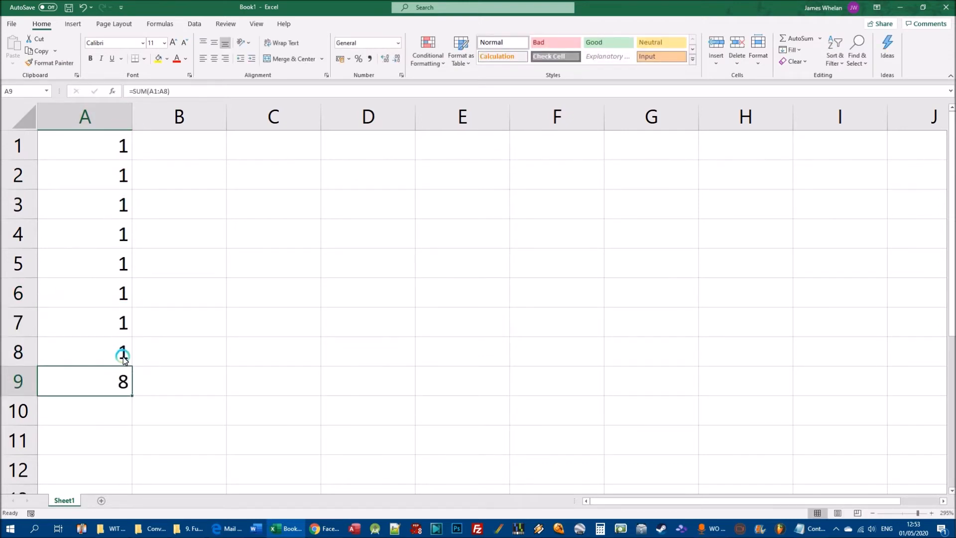
Step: Replace every number in cells A1 to A8 with 2
click(109, 151)
text(2 2 2 2 2 2 2)
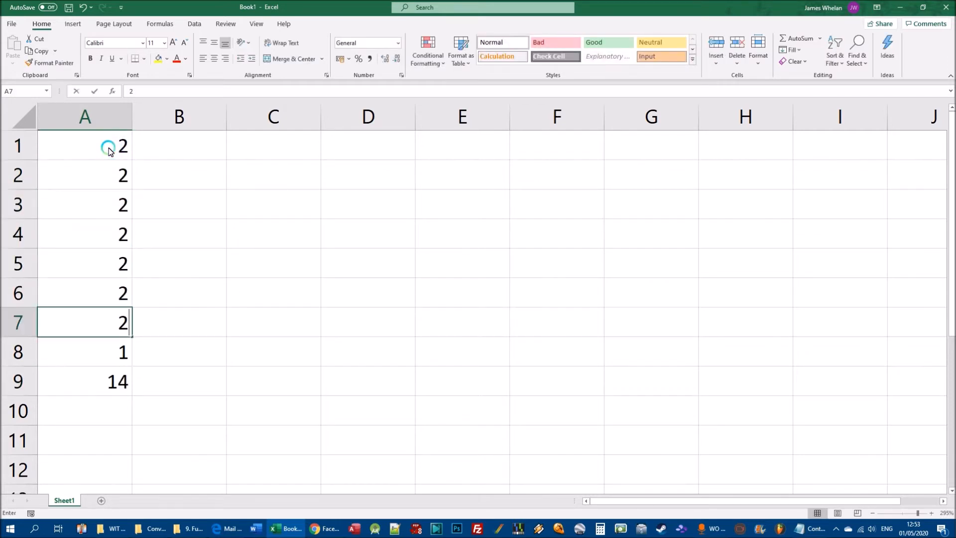
key(Return)
text(2)
key(Return)
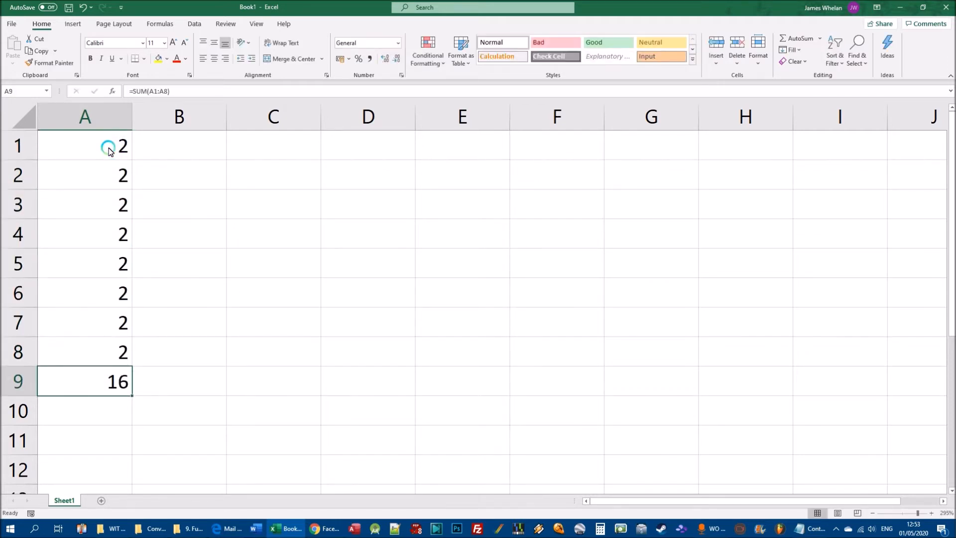
Step: Change the number in cell A4 to 100 and select the total in cell A9
click(103, 234)
text(100)
key(Return)
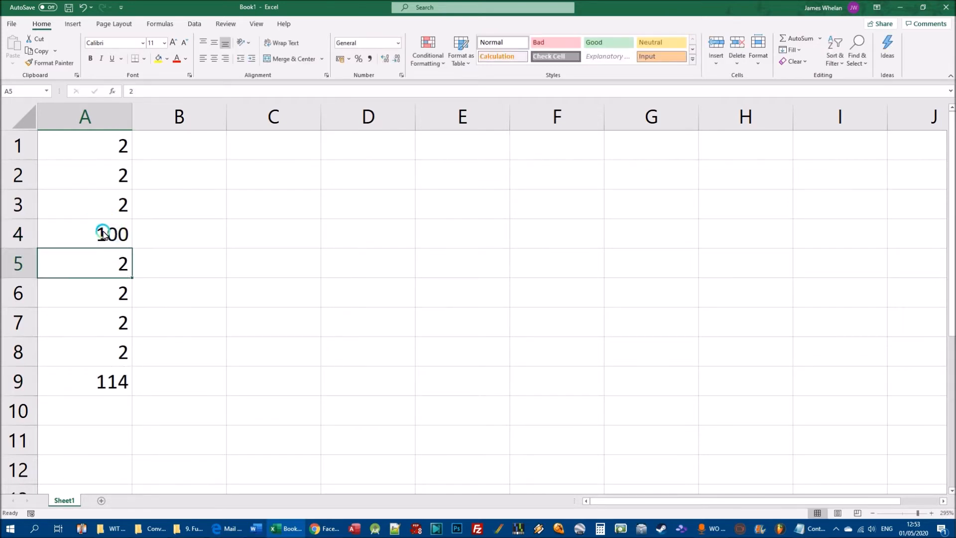
click(110, 387)
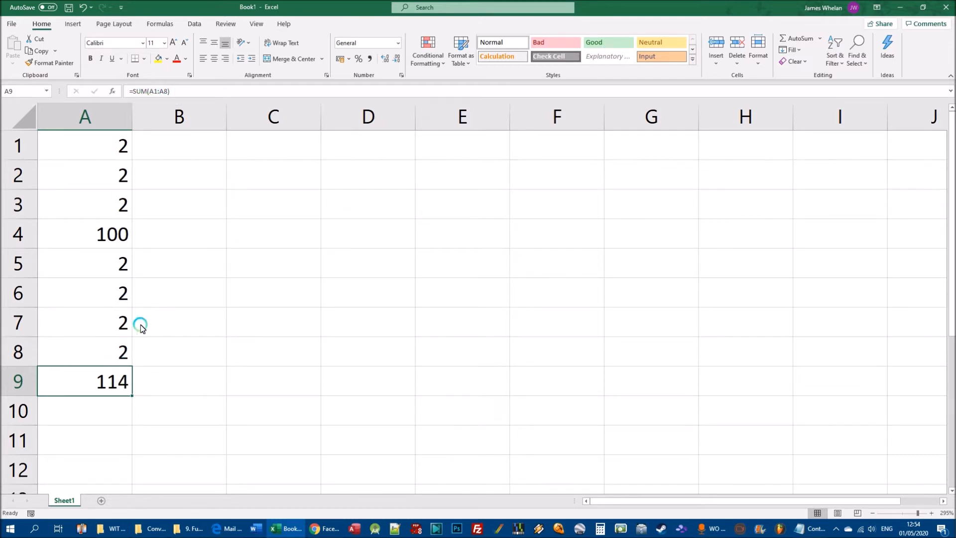
Step: Review the start and end references in cell A9's SUM formula, and delete the formula from the cell
double_click(111, 386)
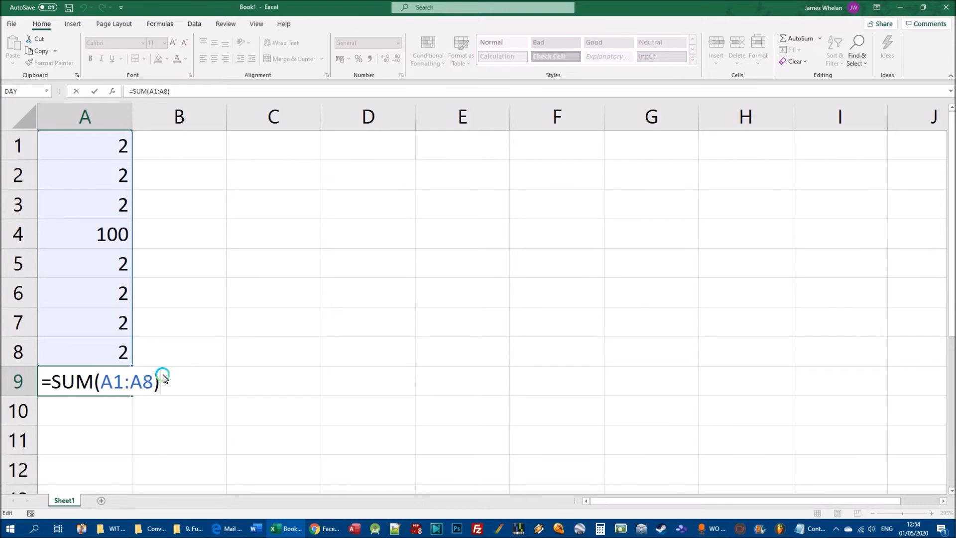
double_click(106, 382)
drag(134, 382, 143, 384)
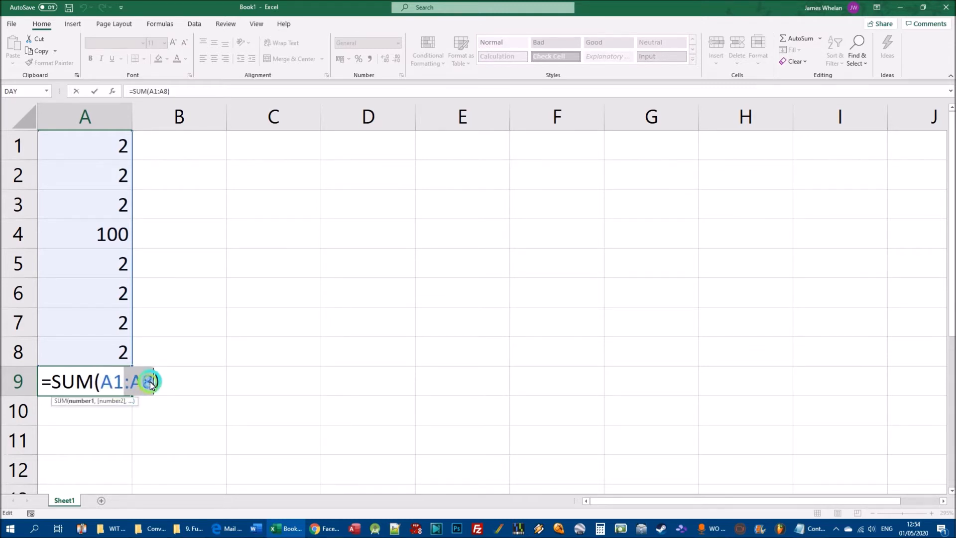
click(135, 376)
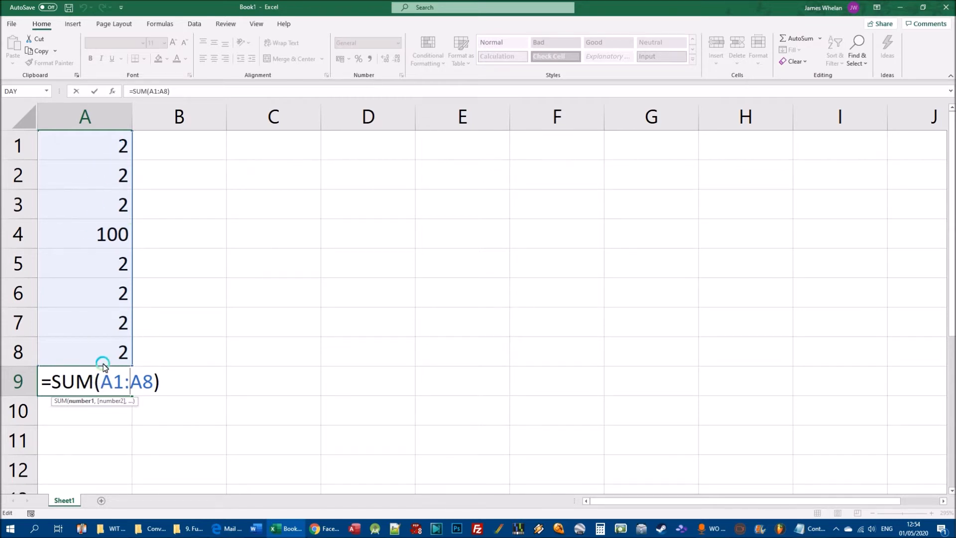
key(Return)
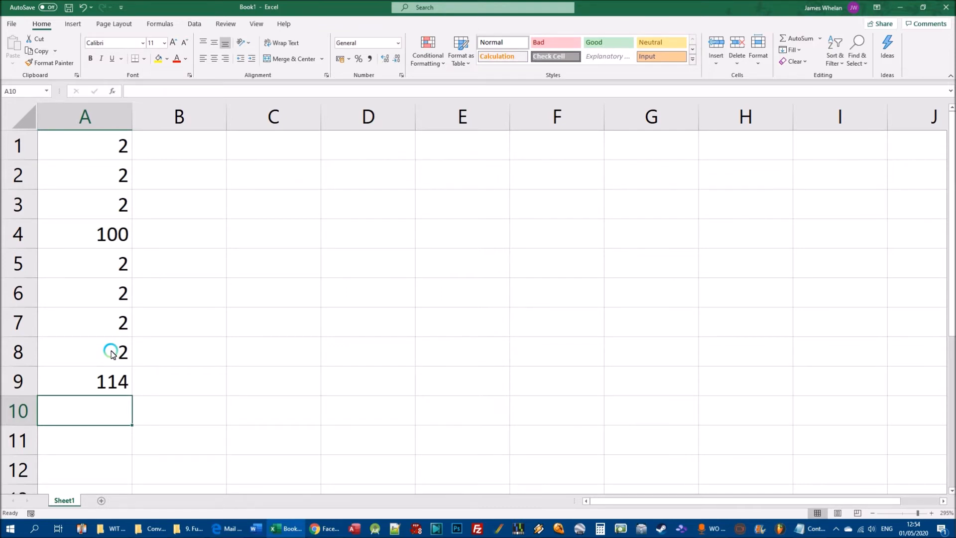
key(Up)
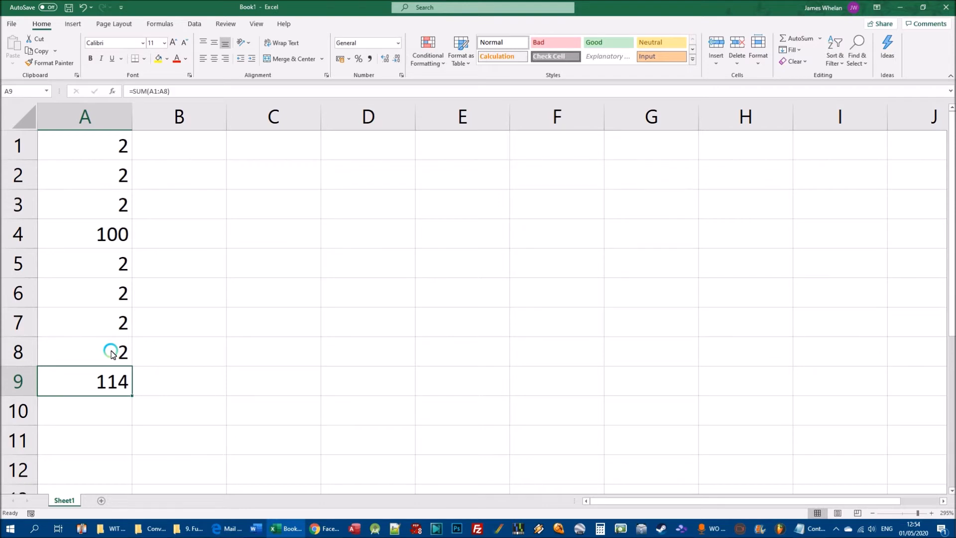
key(Delete)
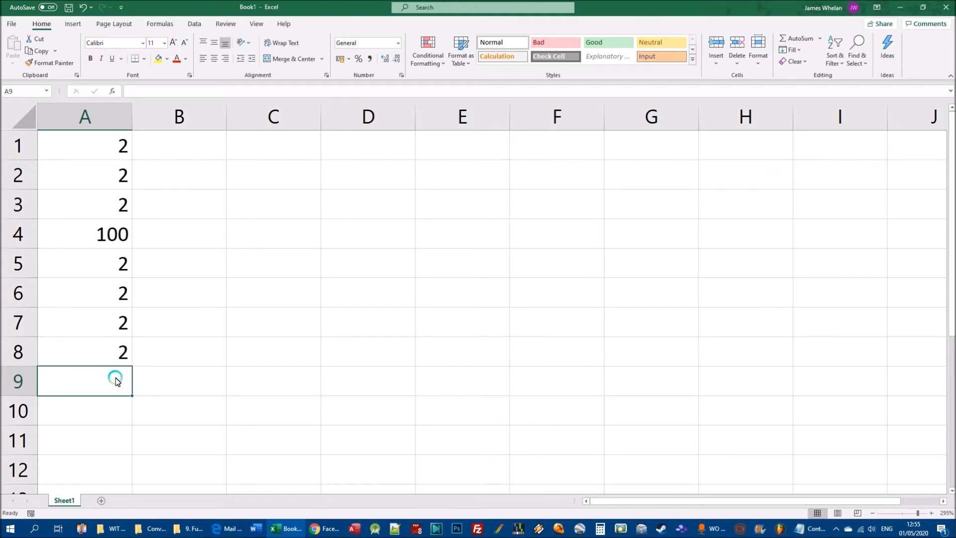
drag(112, 144, 111, 350)
click(80, 387)
text(=sum)
key(BackSpace)
key(BackSpace)
key(BackSpace)
key(BackSpace)
click(133, 361)
click(121, 369)
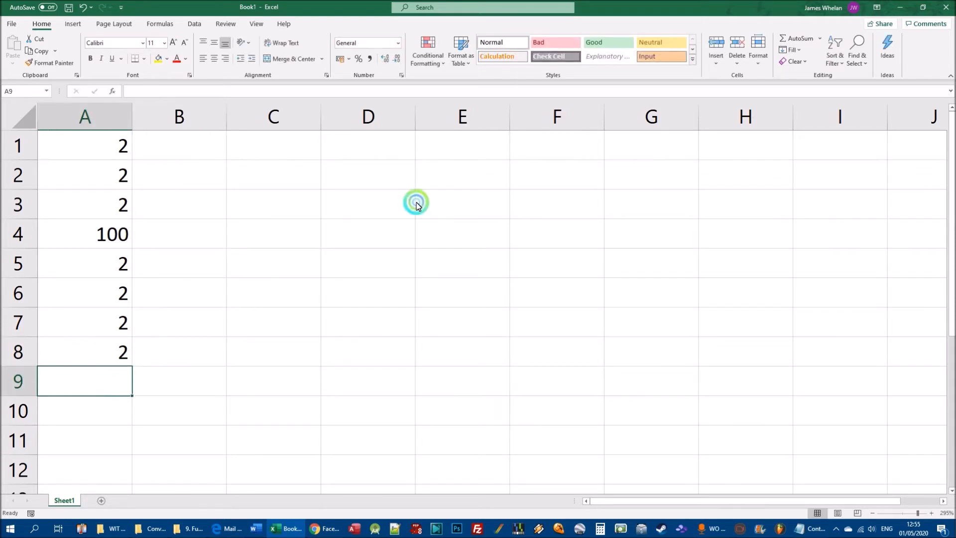
Step: Total cells A1 to A8 in cell A9 with AutoSum, and check the entered formula
click(798, 40)
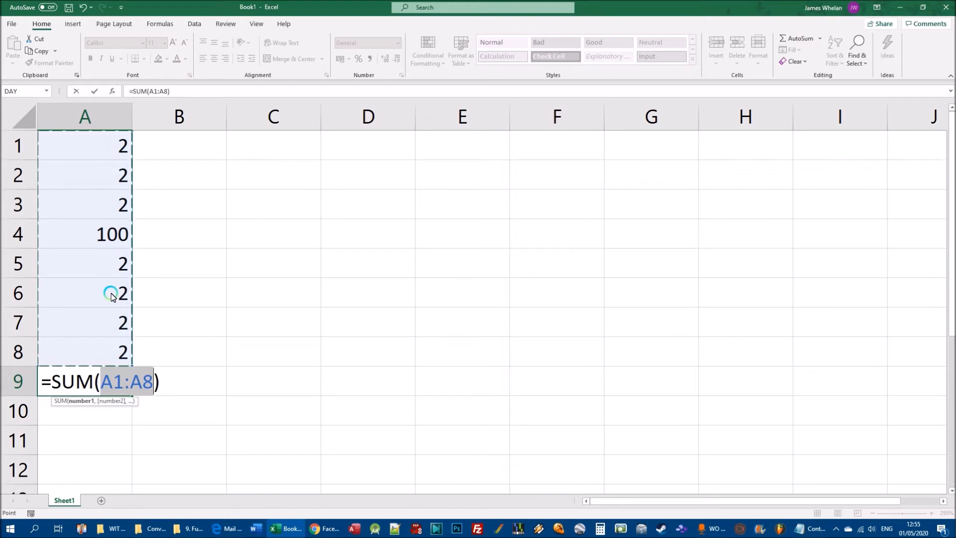
key(Return)
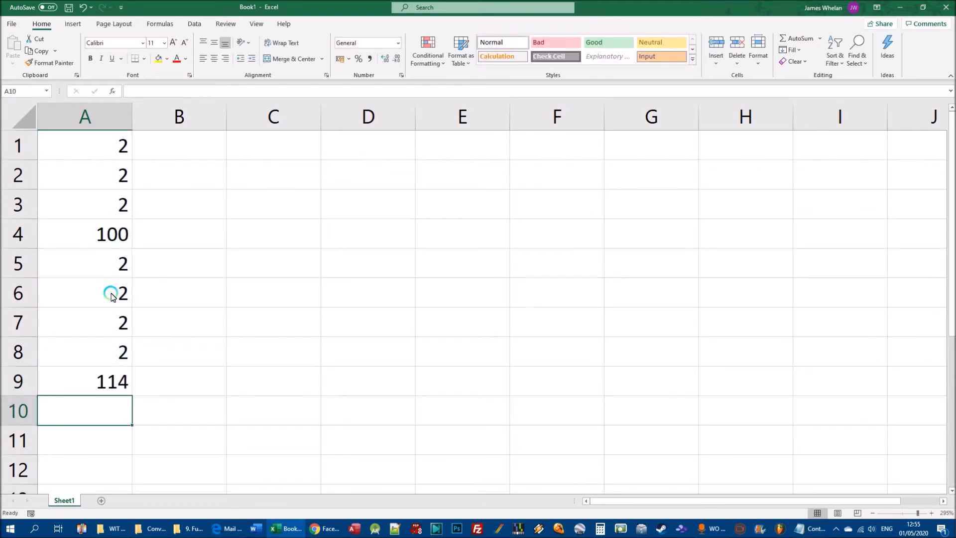
key(Up)
key(F2)
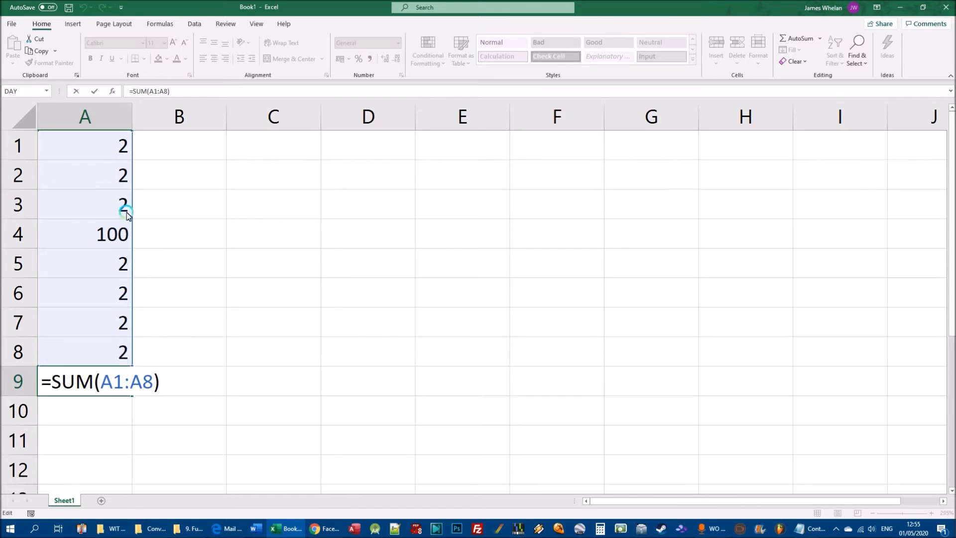
click(82, 388)
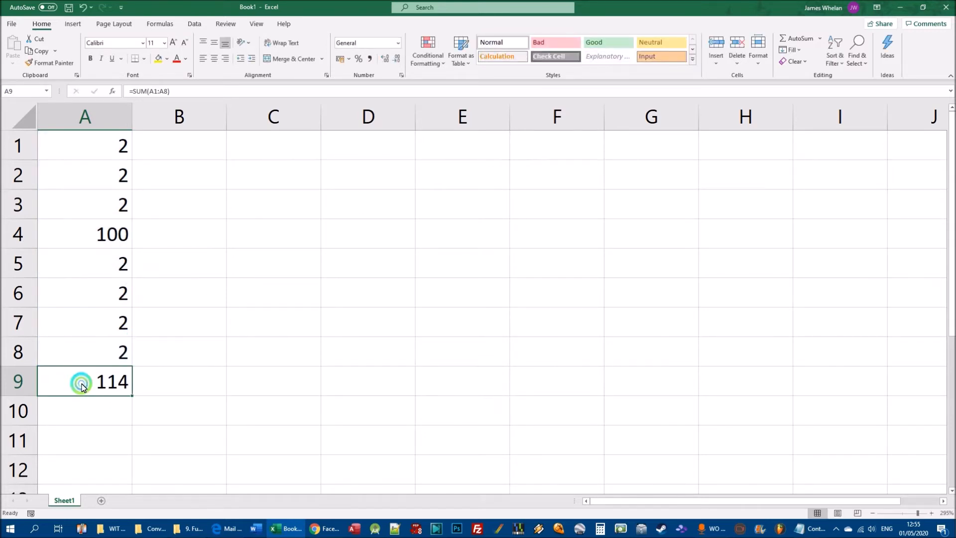
key(F2)
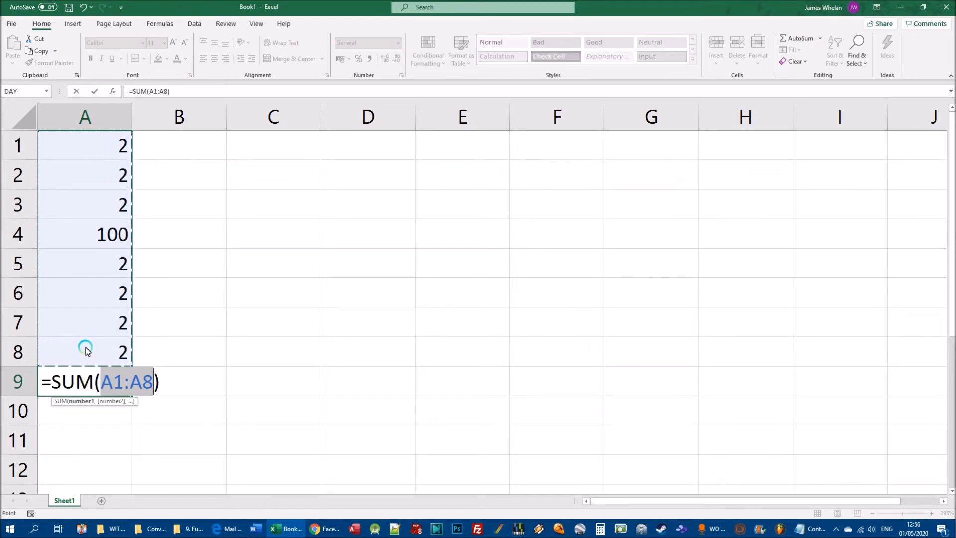
key(Return)
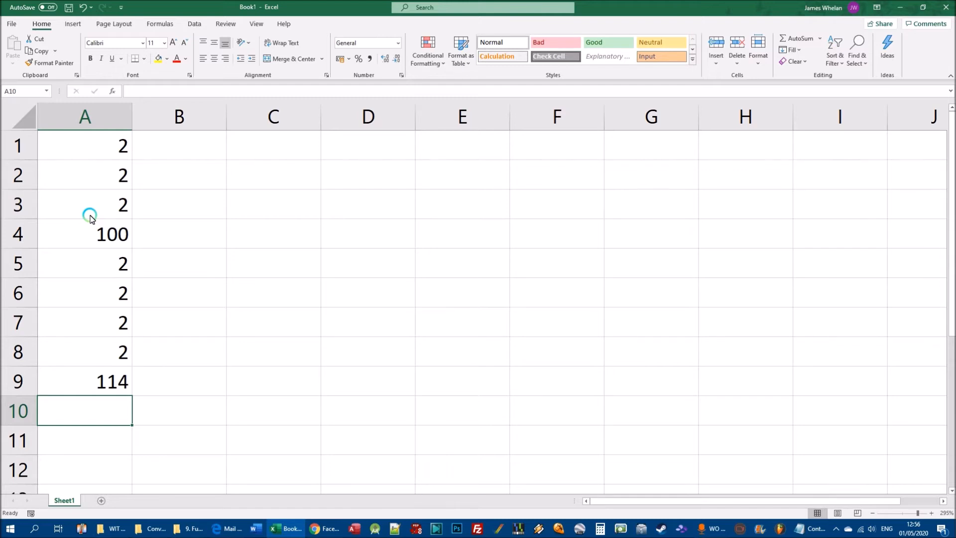
Step: Shorten the SUM range in cell A9 to A1:A2
key(Up)
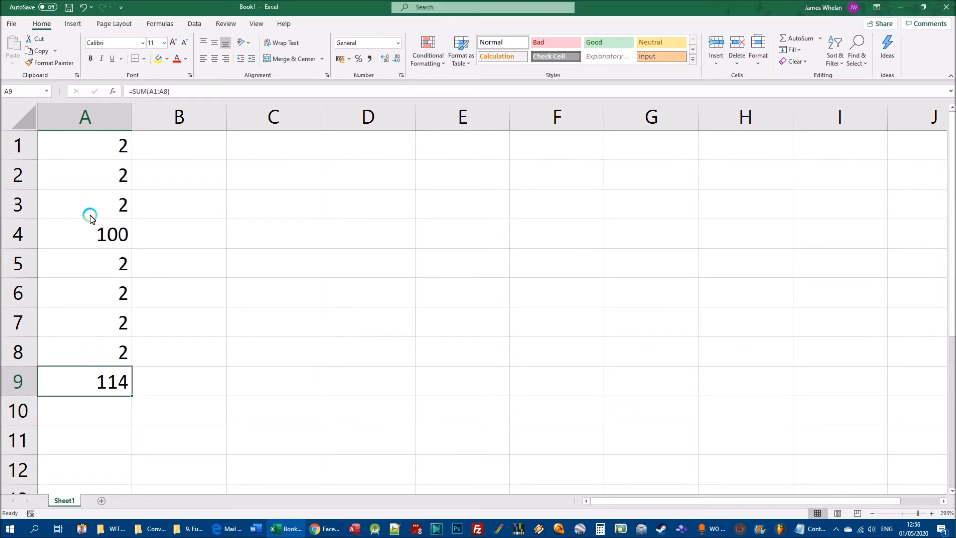
key(F2)
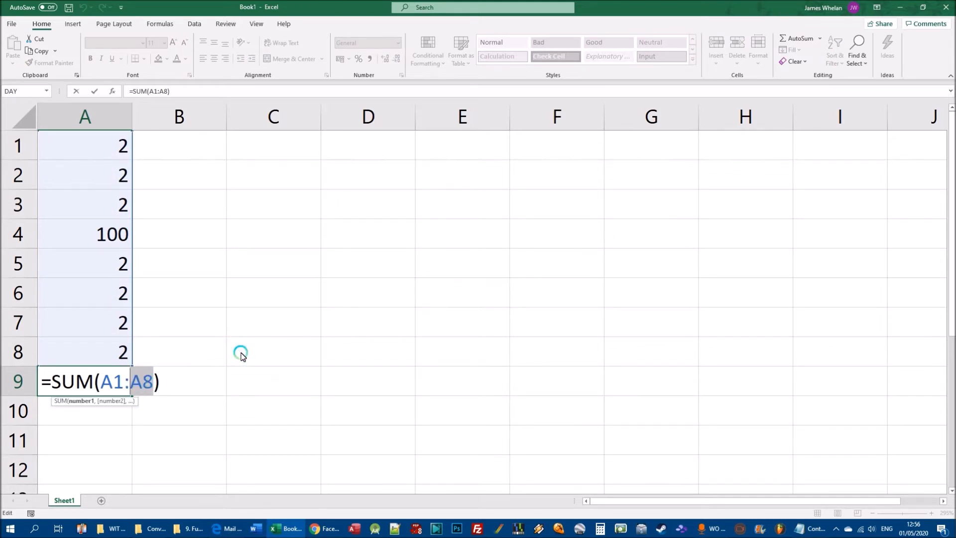
key(BackSpace)
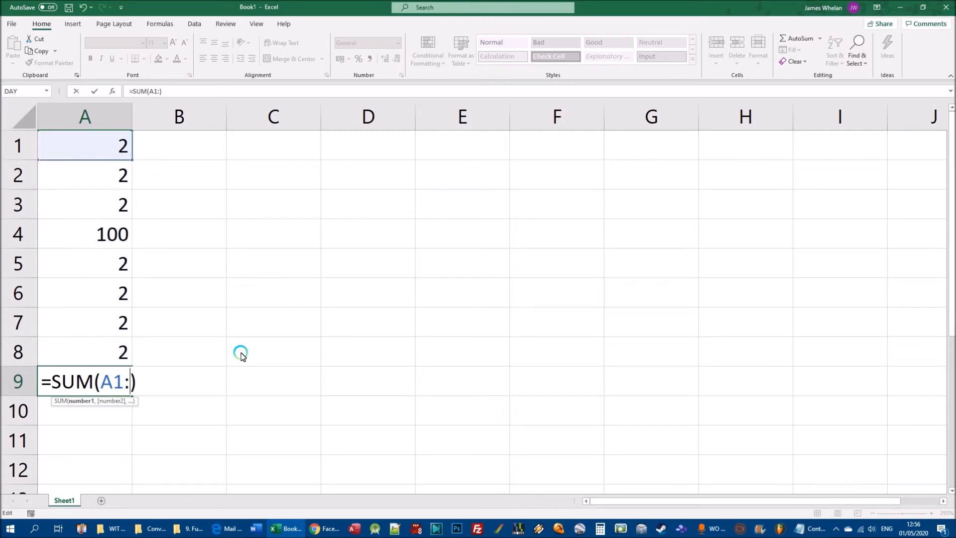
text(A2)
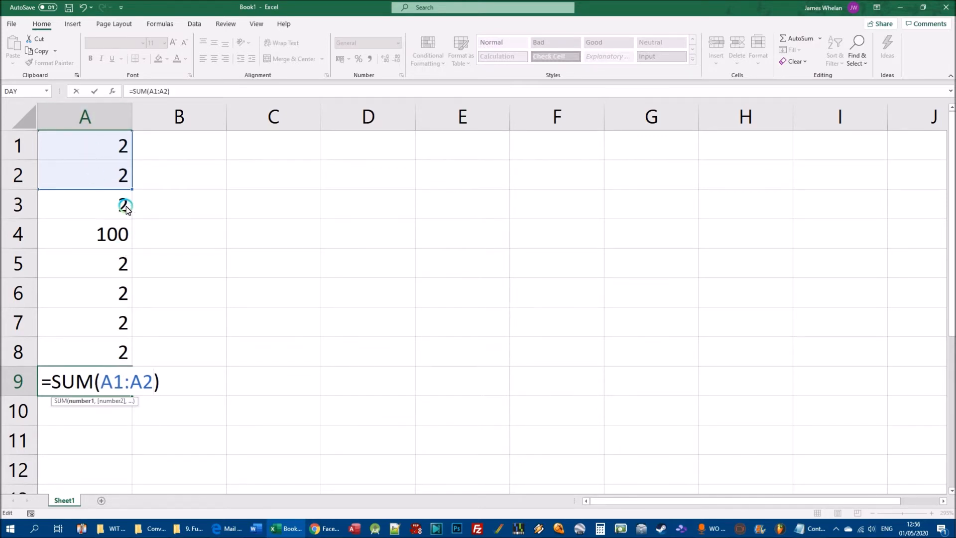
key(Return)
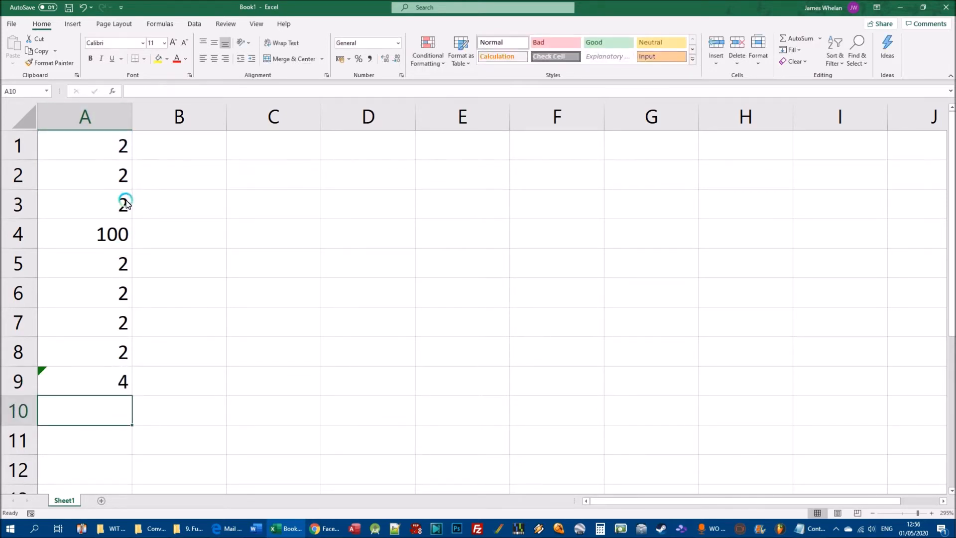
Step: Set the end reference of cell A9's SUM formula to A5 so it totals A1:A5
double_click(117, 377)
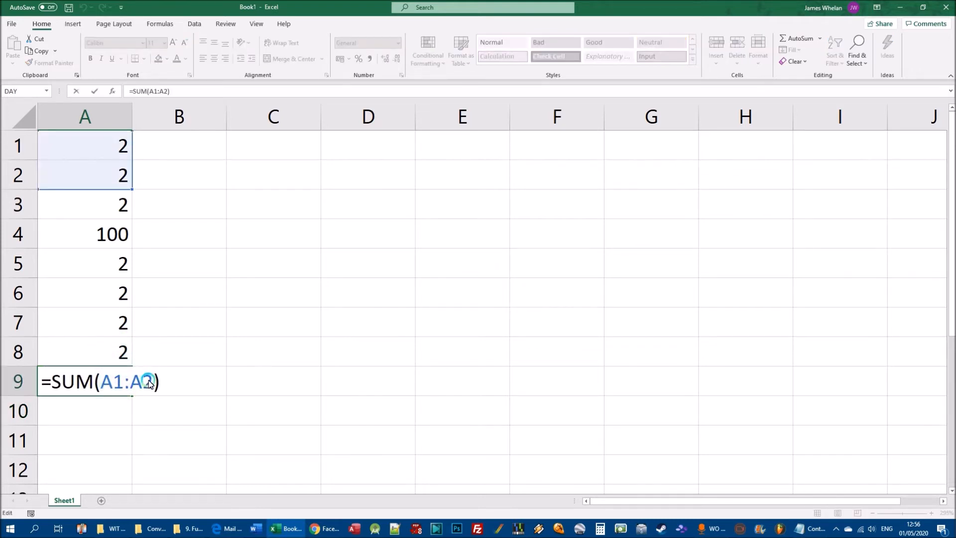
key(BackSpace)
text(5)
key(Return)
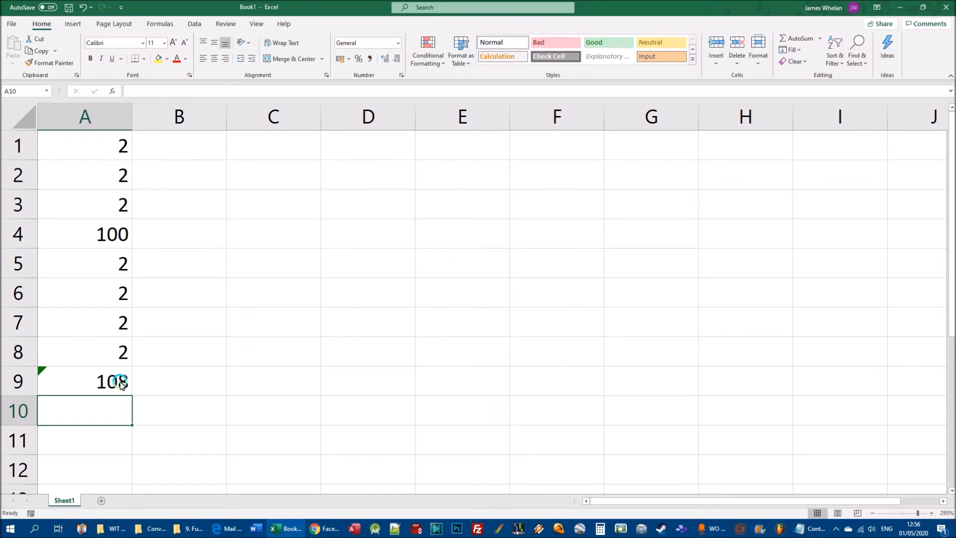
click(118, 371)
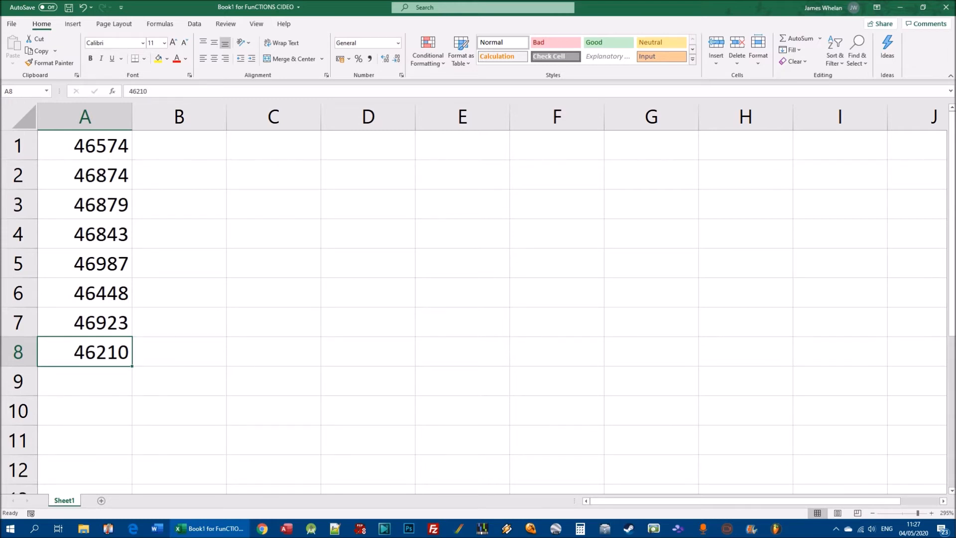
Step: Examine the numbers in cells A1 to A8, looking for the smallest value in the list
drag(94, 145, 100, 353)
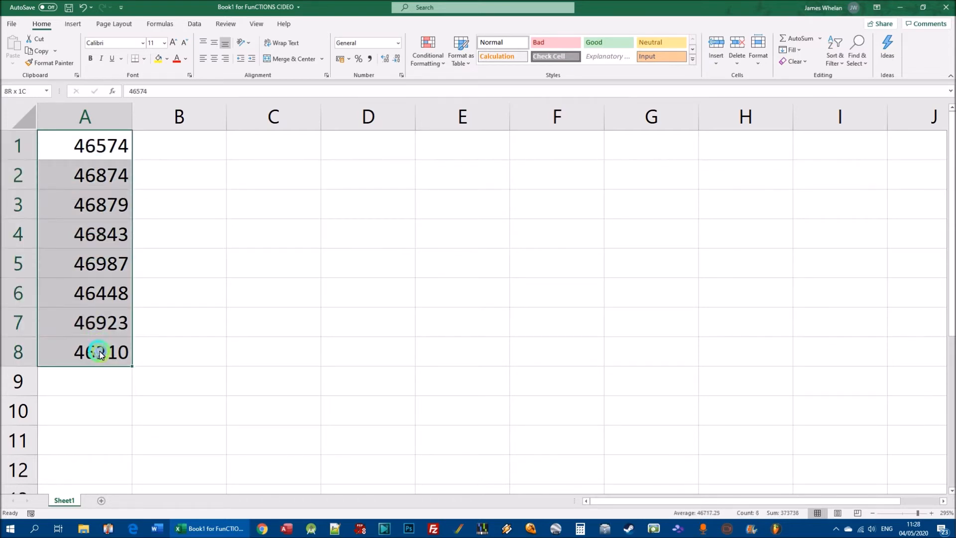
click(214, 345)
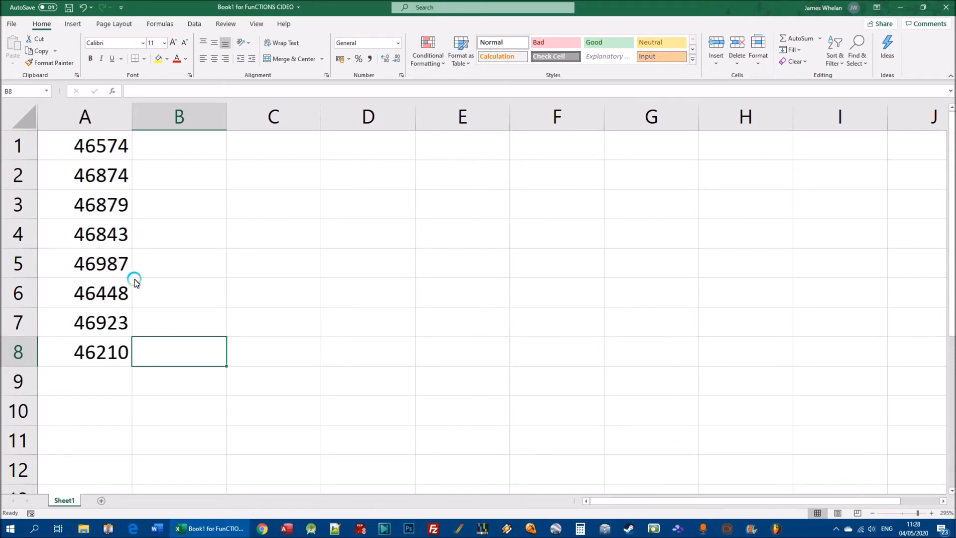
click(93, 197)
click(87, 317)
click(87, 348)
click(102, 186)
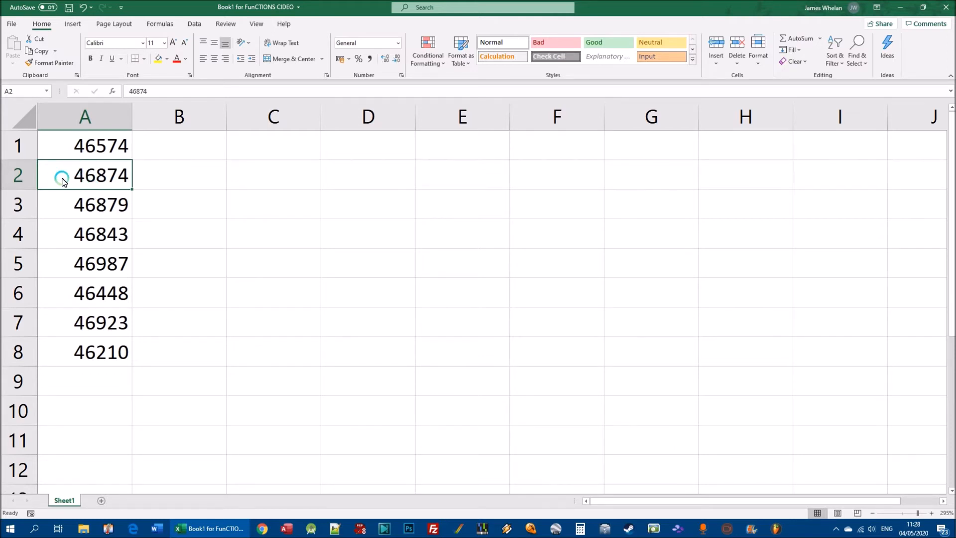
drag(98, 149, 96, 368)
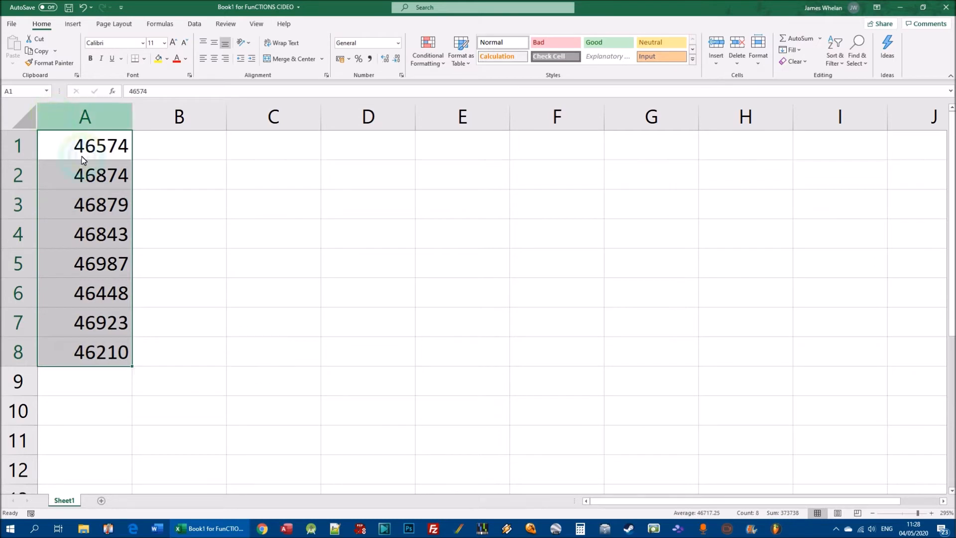
click(204, 209)
drag(112, 148, 106, 342)
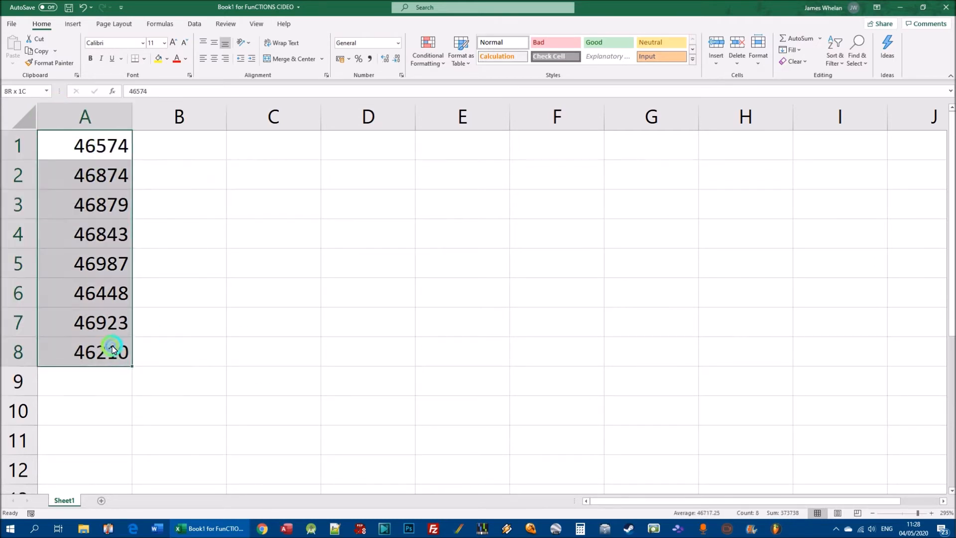
click(207, 357)
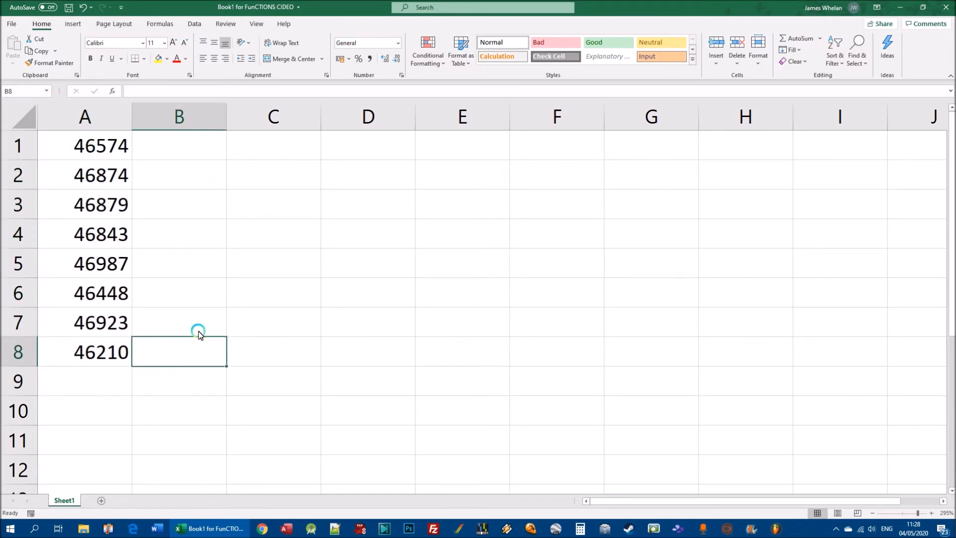
Step: Begin a MIN formula in cell A9 with the range A1:A8 as its argument
click(62, 381)
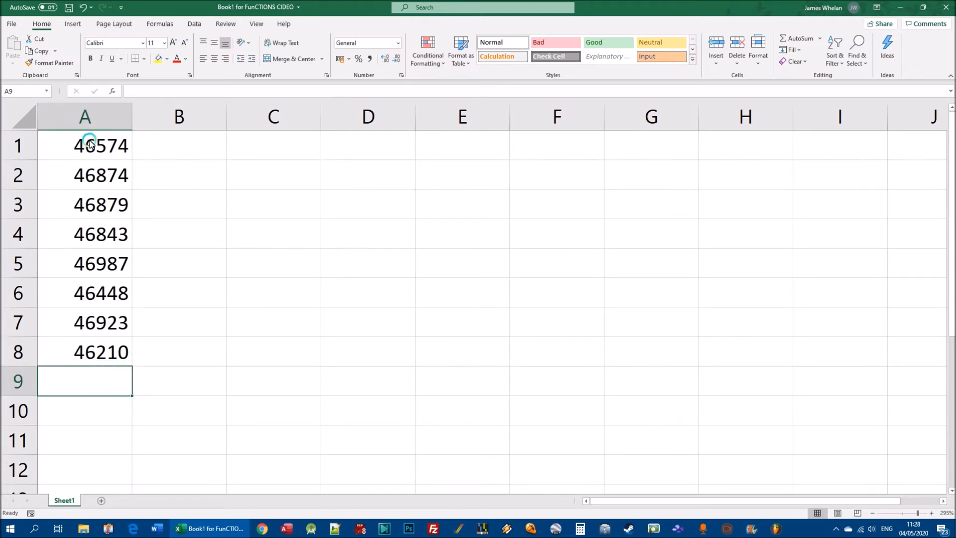
click(73, 386)
text(=)
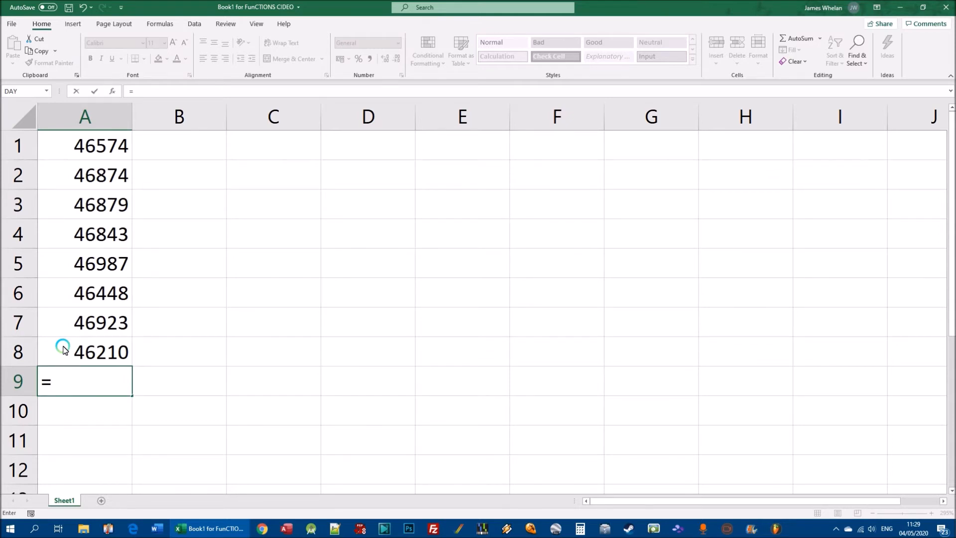
text(MIN)
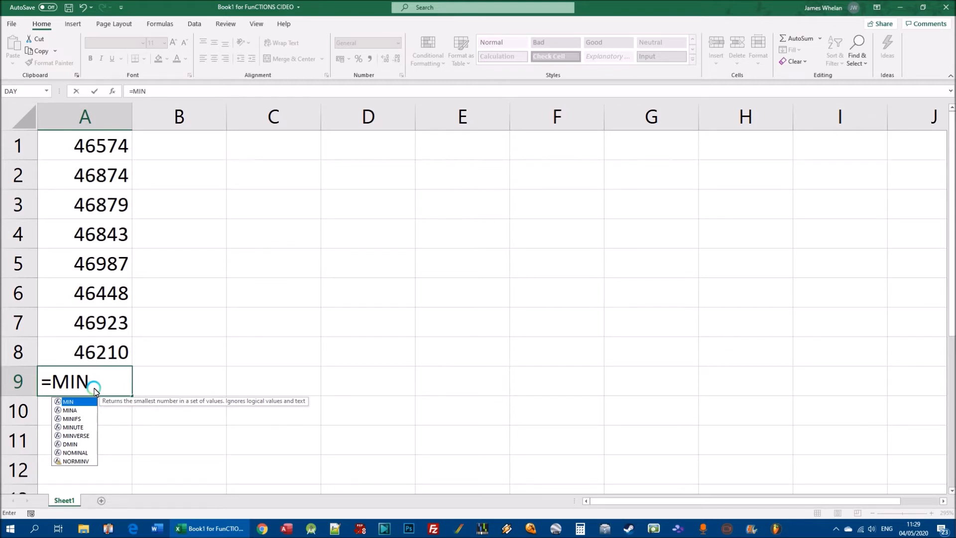
text(()
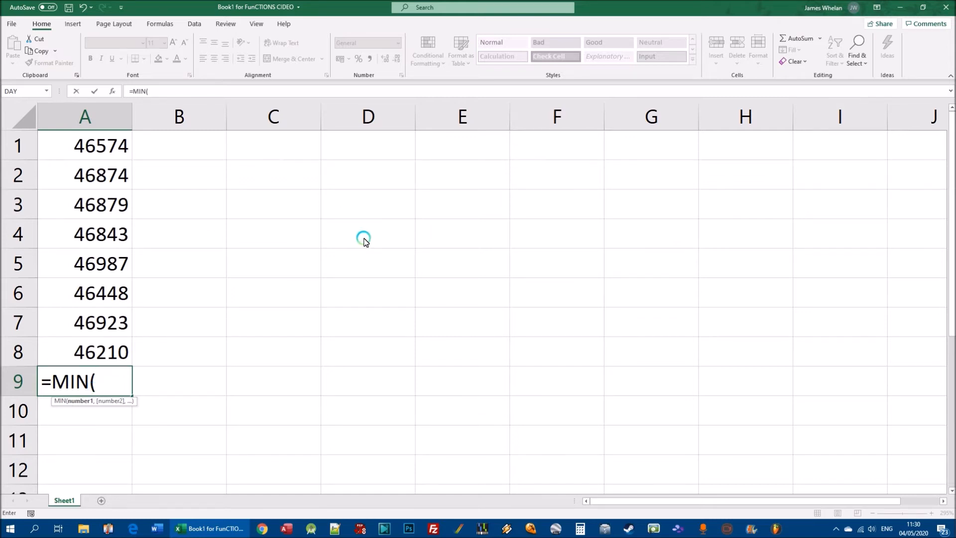
text(A1)
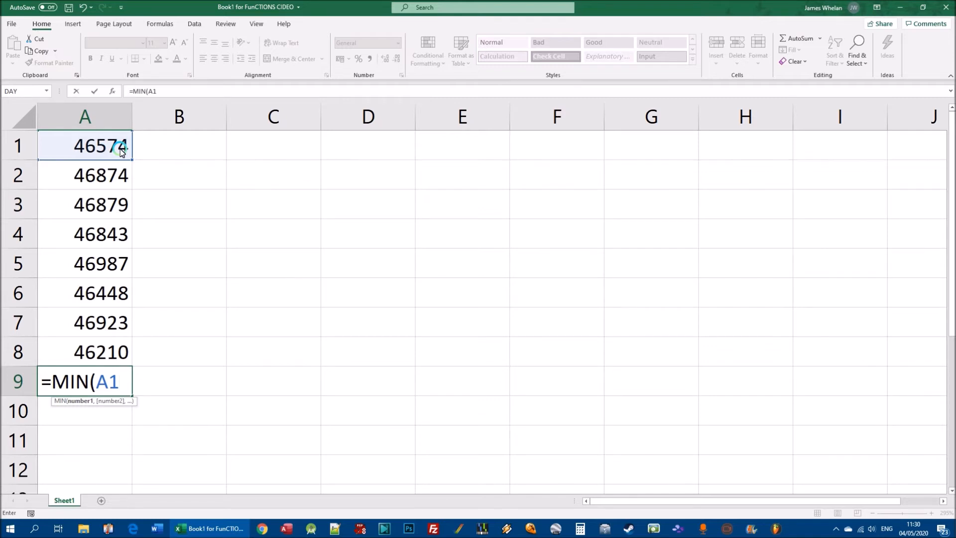
text(:)
text(A8)
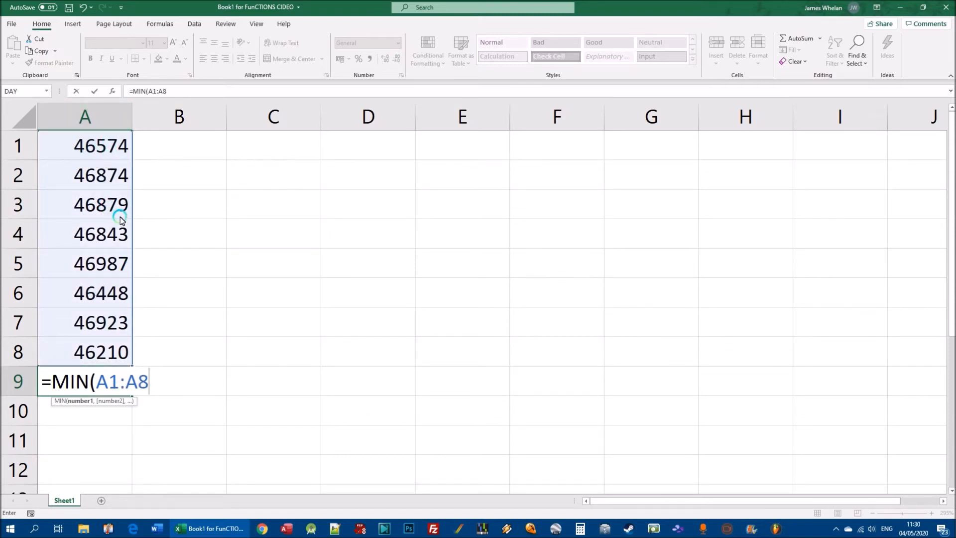
Step: Try A4 and A5 as the end reference of the MIN range, and restore A8
key(BackSpace)
text(4)
key(BackSpace)
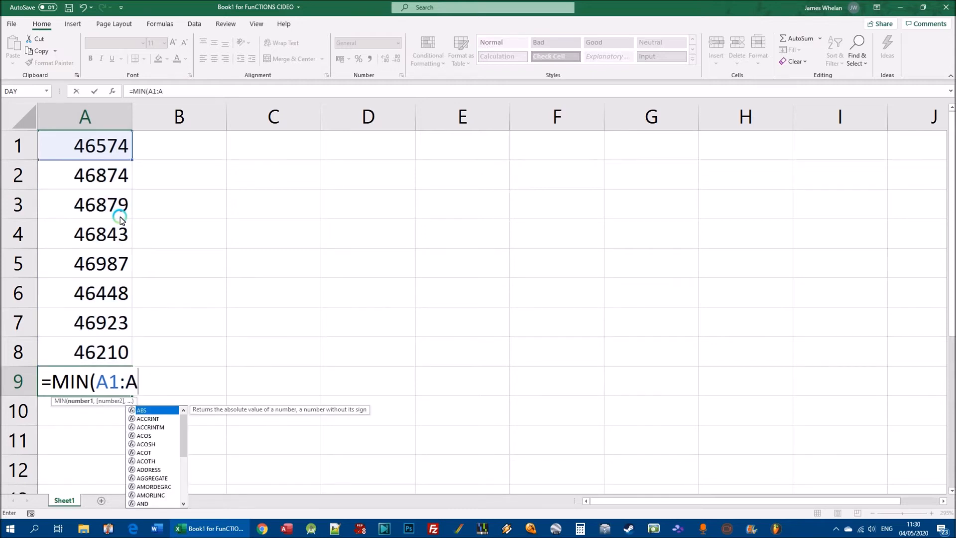
text(5)
key(BackSpace)
text(8)
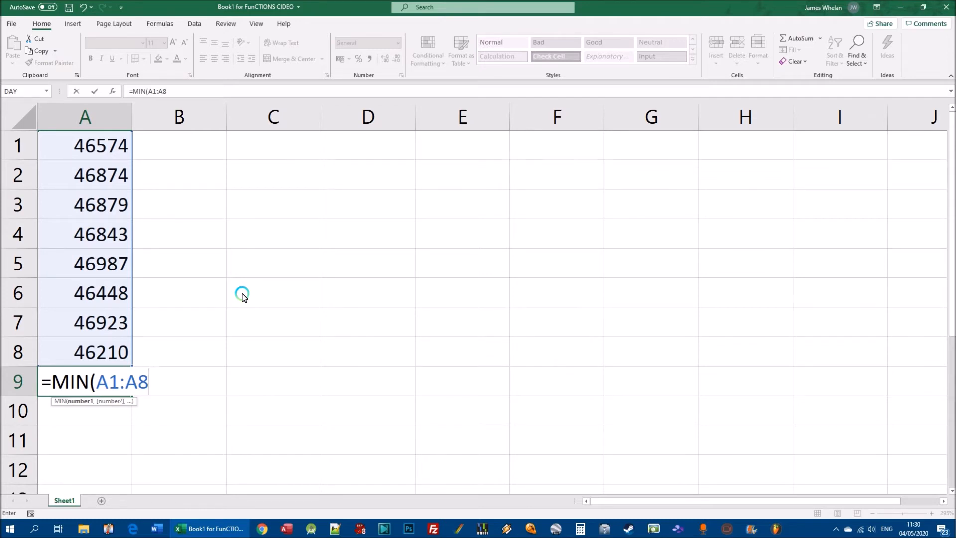
Step: Complete the formula =MIN(A1:A8) in cell A9, and compare its result with the value in cell A8
text())
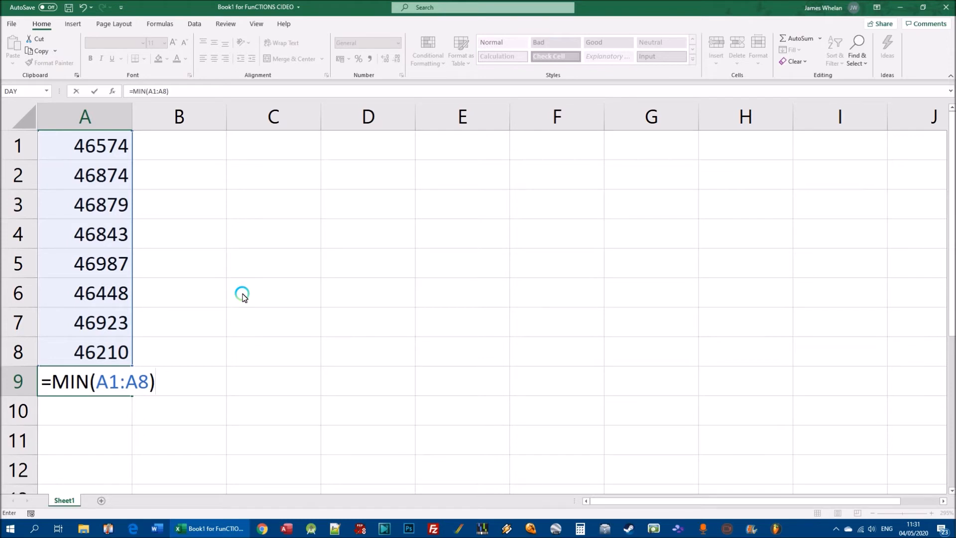
key(Return)
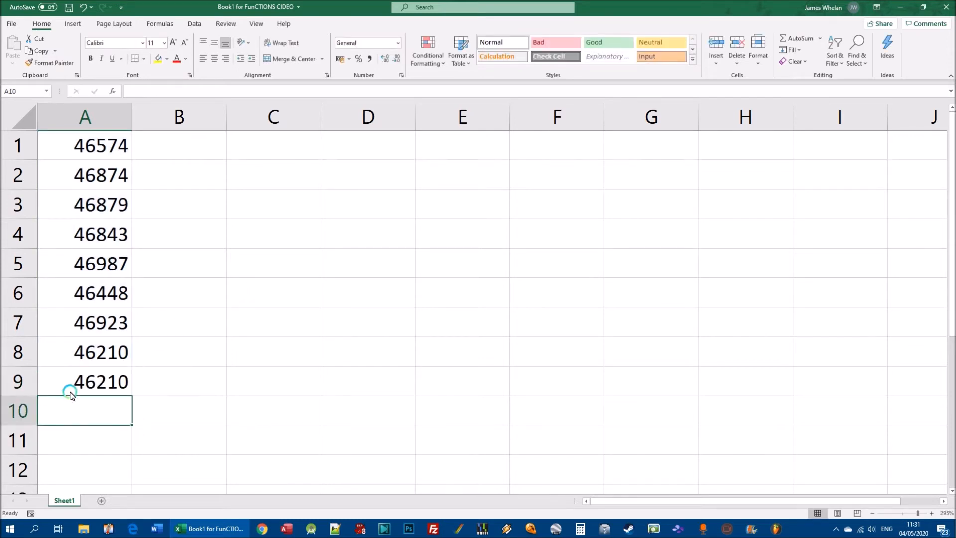
click(82, 346)
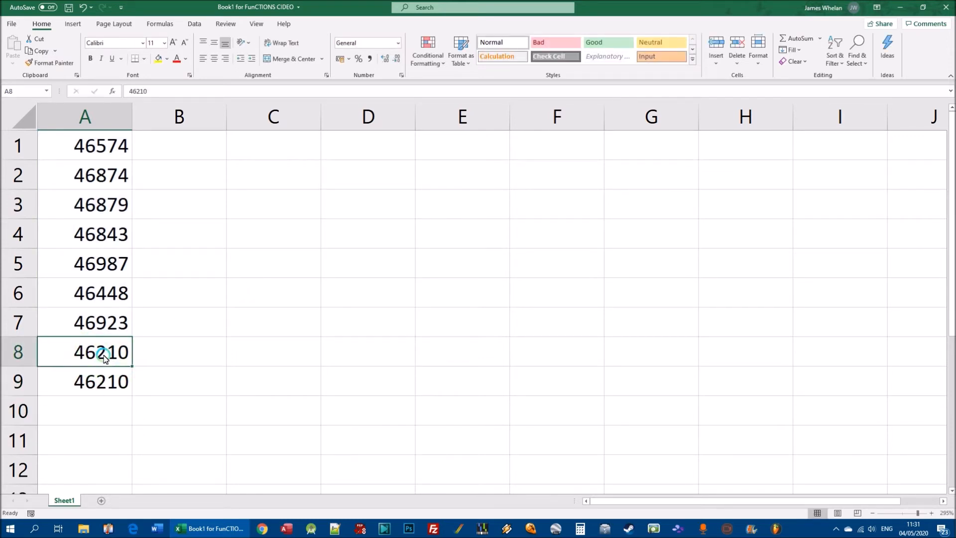
click(91, 354)
click(112, 359)
click(98, 381)
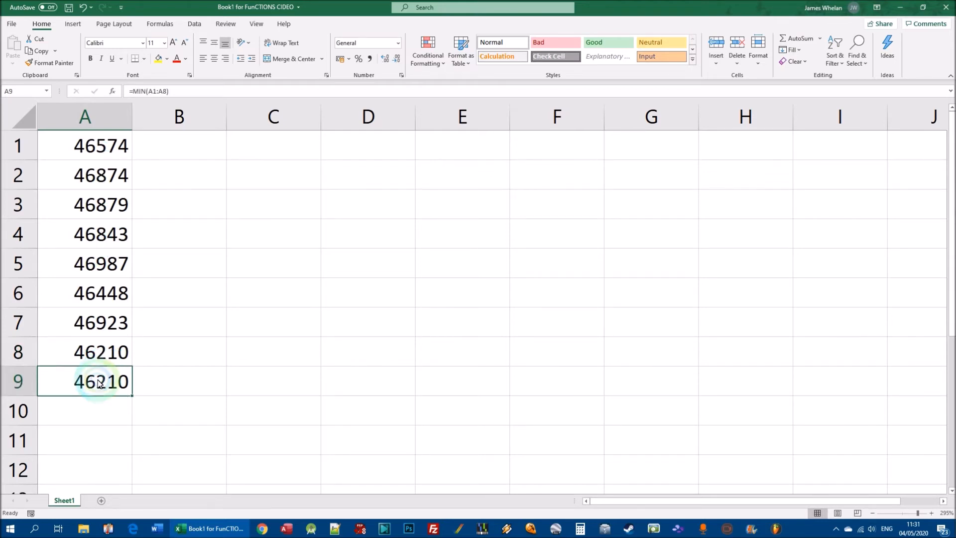
Step: Change the number in cell A4 to 46103, and compare it with the minimum in cell A9
click(94, 238)
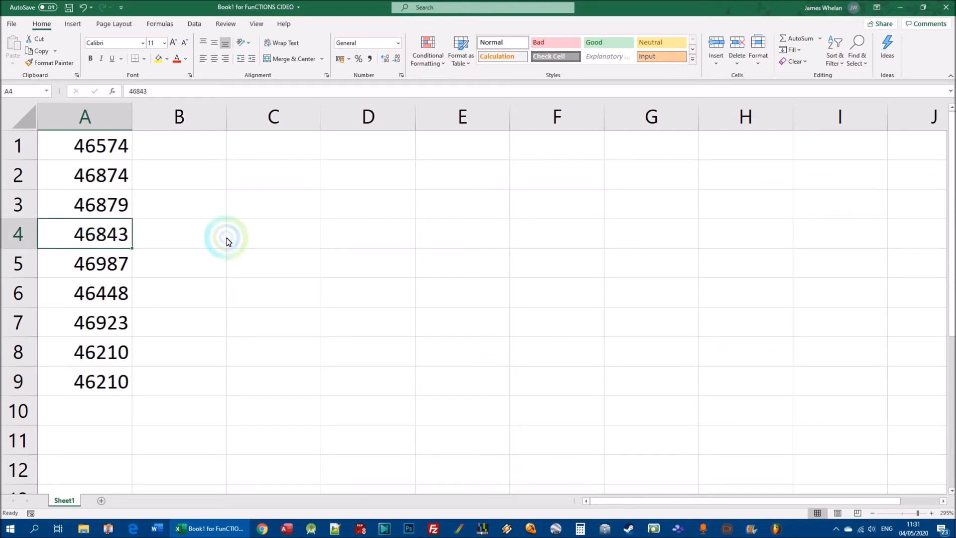
text(43)
key(BackSpace)
text(6)
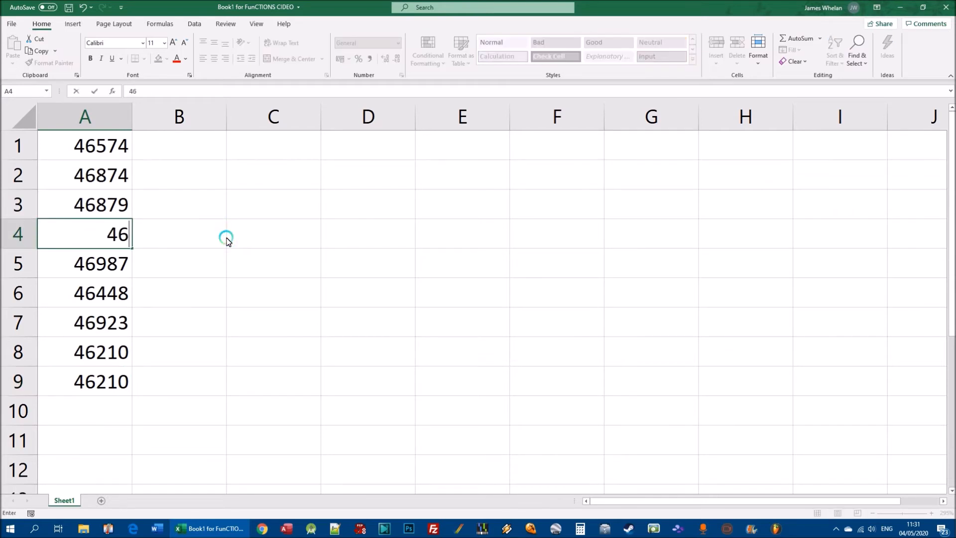
text(103)
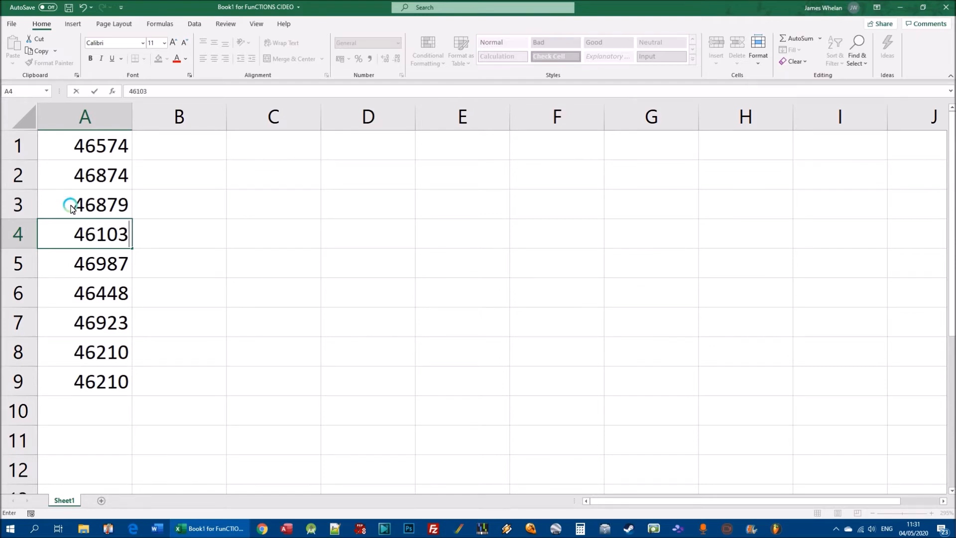
key(Return)
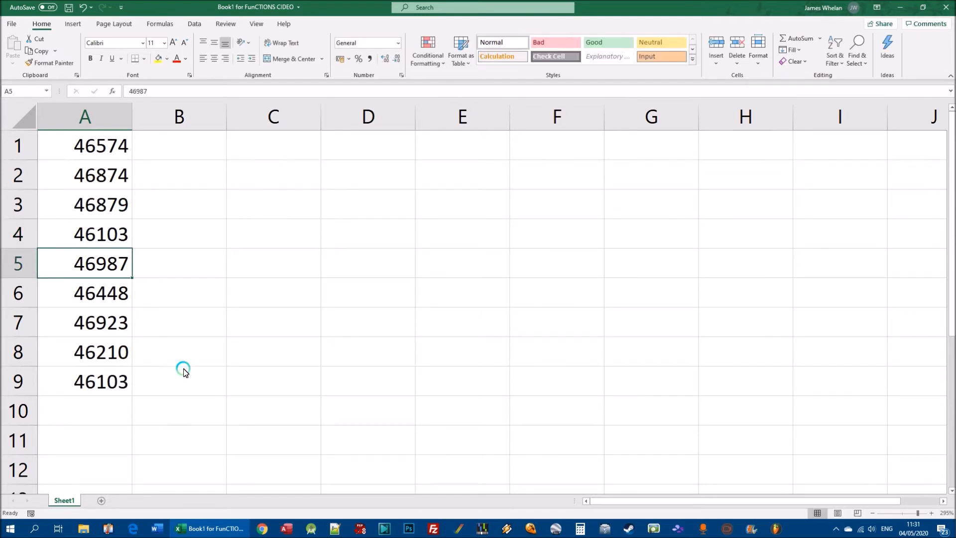
click(85, 229)
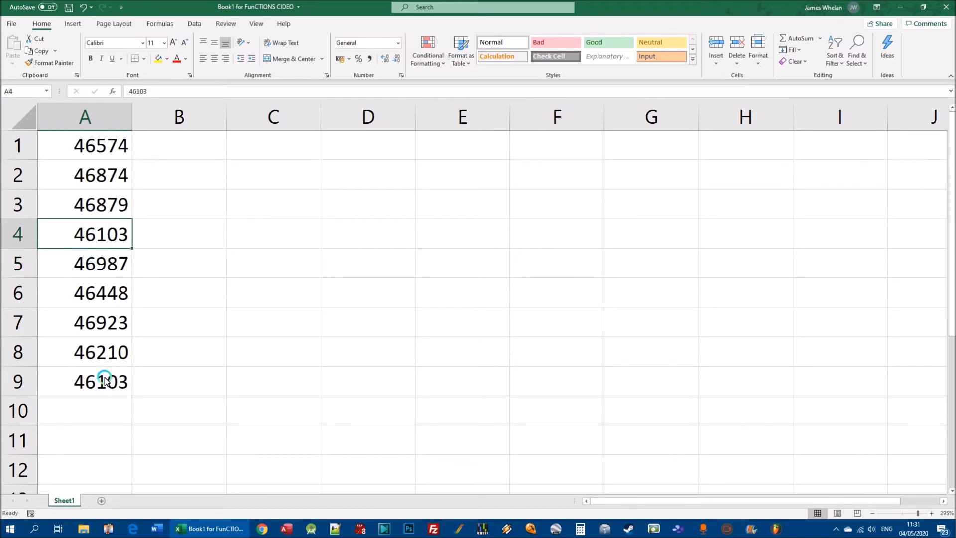
Step: Change the number in cell A1 to 1, and check the MIN result in cell A9
click(99, 143)
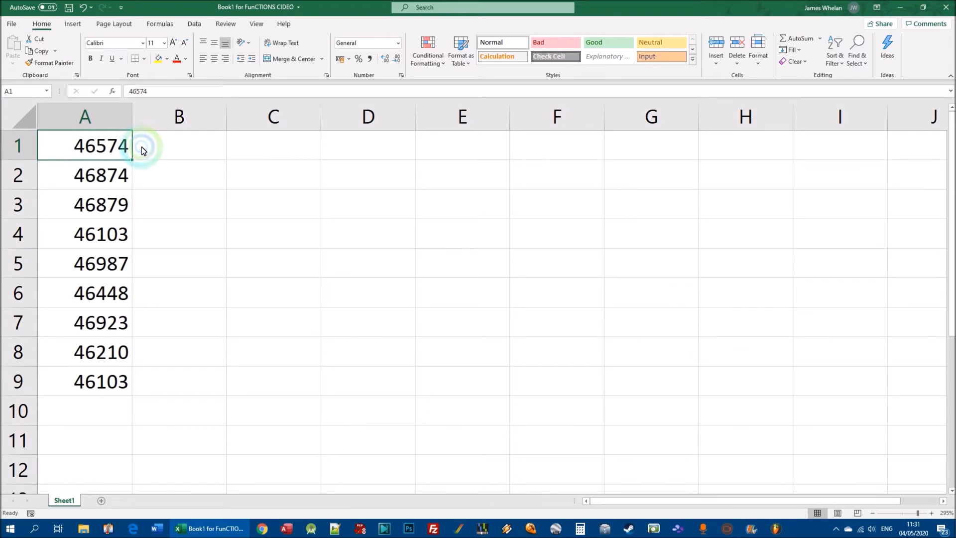
text(1)
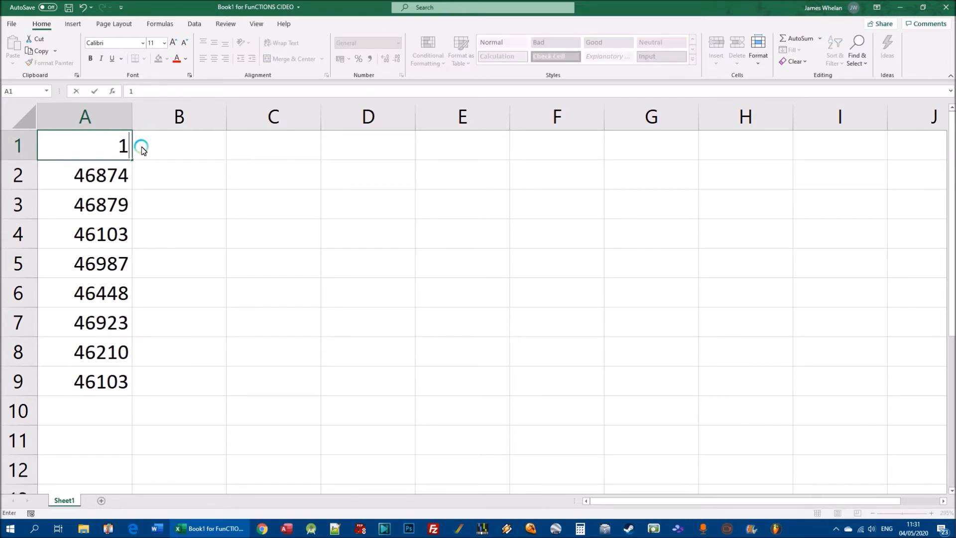
key(Return)
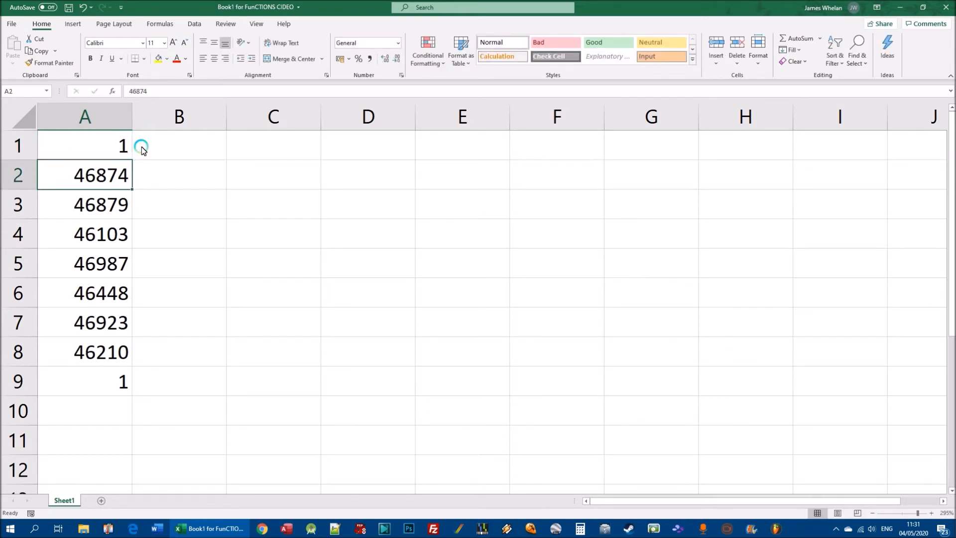
click(99, 379)
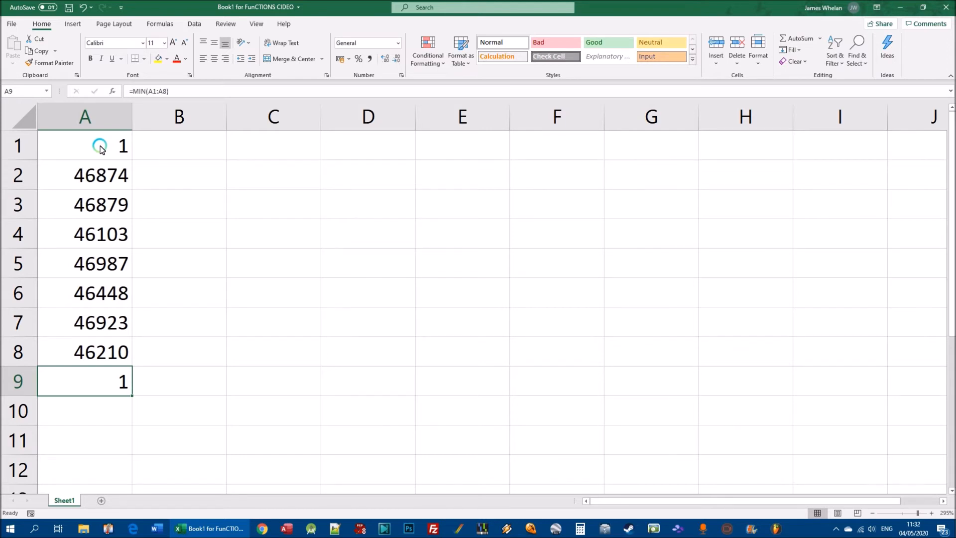
Step: Undo the last change to cell A1, and examine the function name and range references of the MIN formula in cell A9
key(ctrl+z)
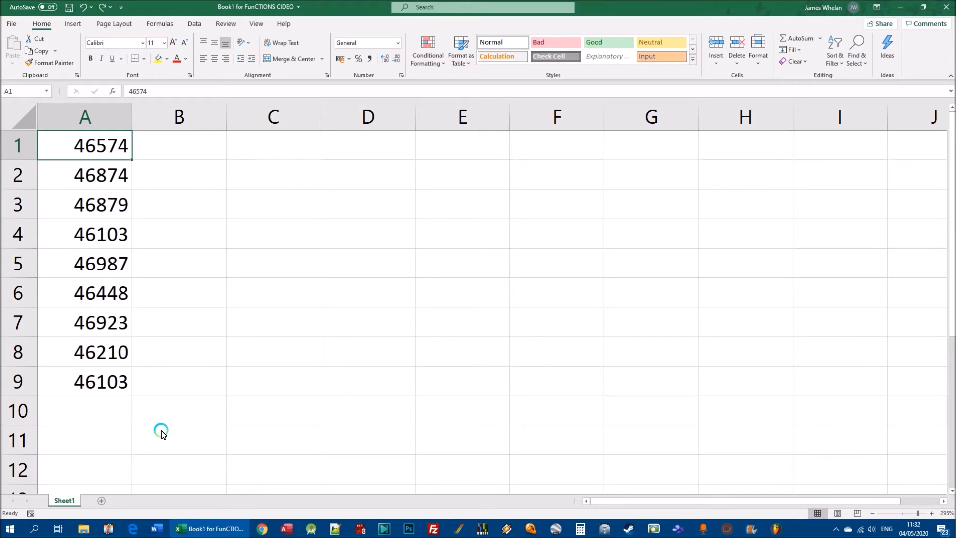
click(105, 380)
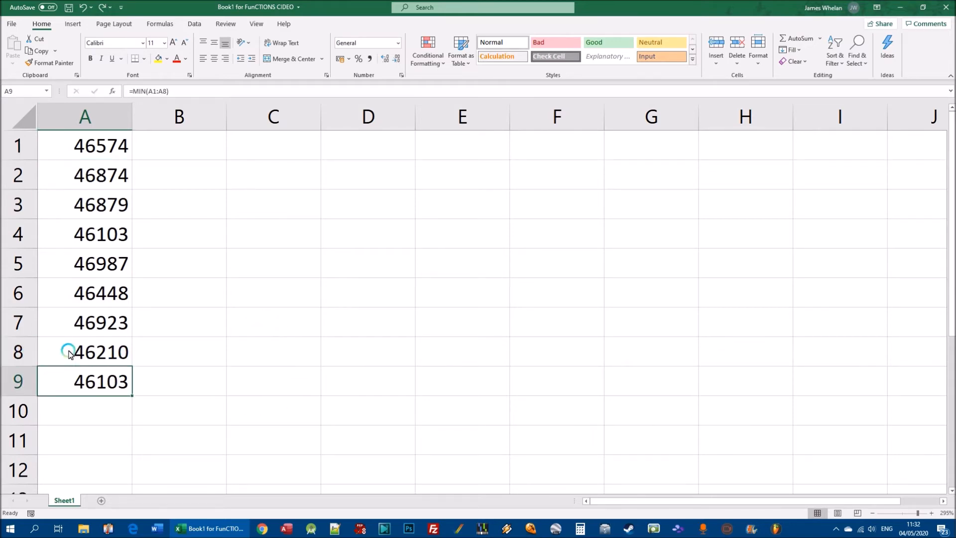
key(F2)
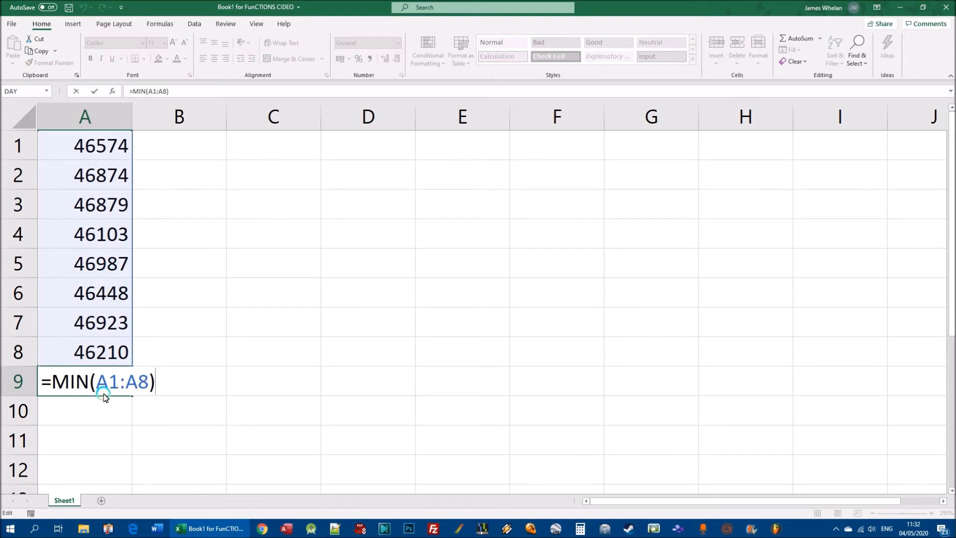
click(54, 386)
drag(54, 387, 87, 383)
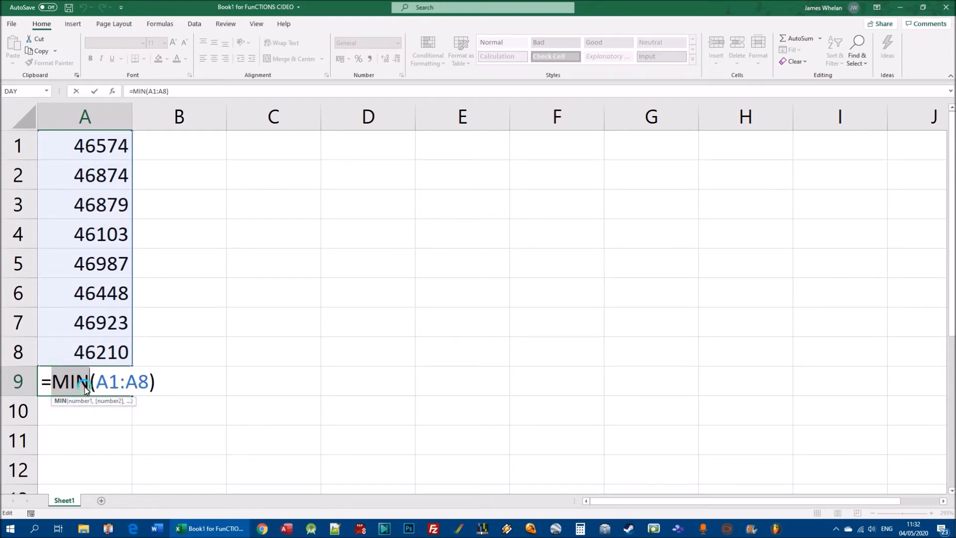
drag(93, 387, 156, 383)
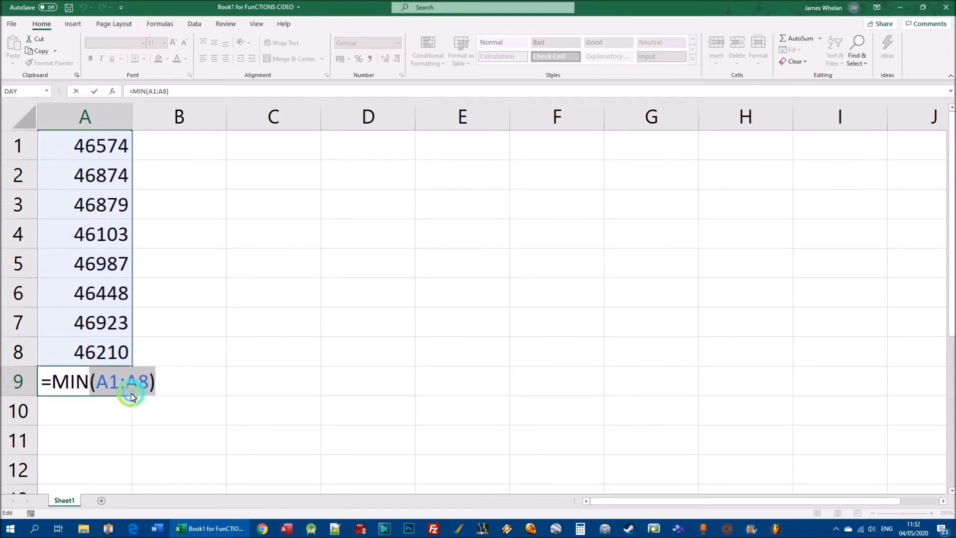
click(102, 387)
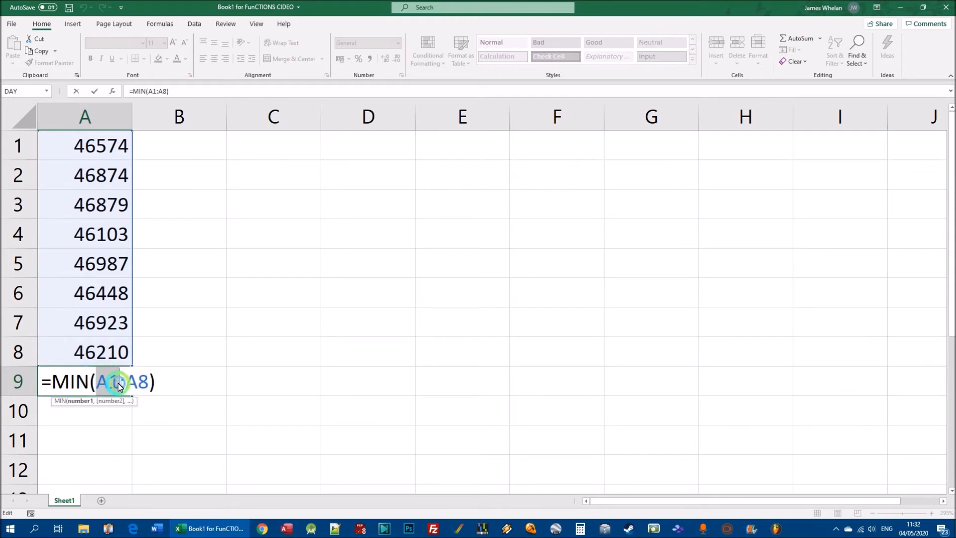
drag(122, 386, 172, 396)
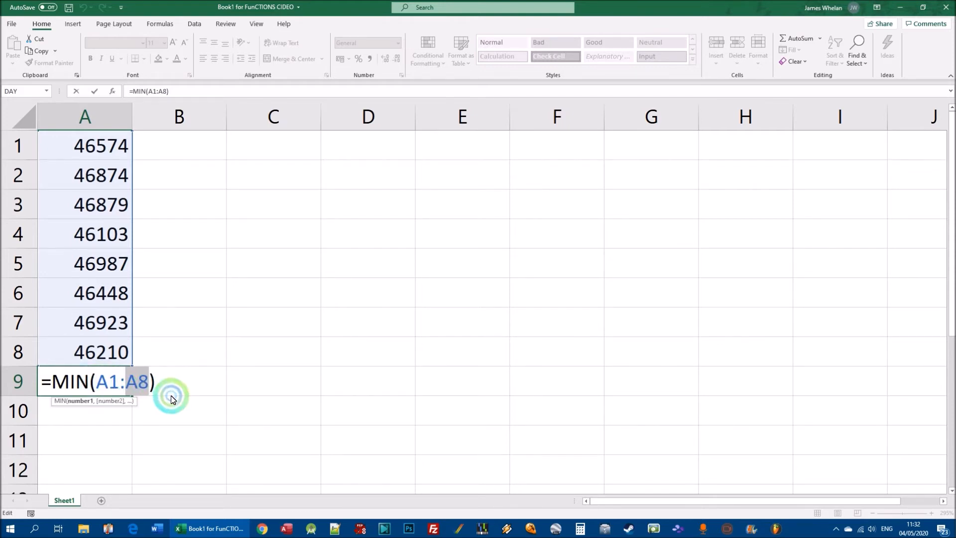
Step: Change the end reference of the MIN range in cell A9 to A3, and compare the result with cells A1 to A3
click(149, 384)
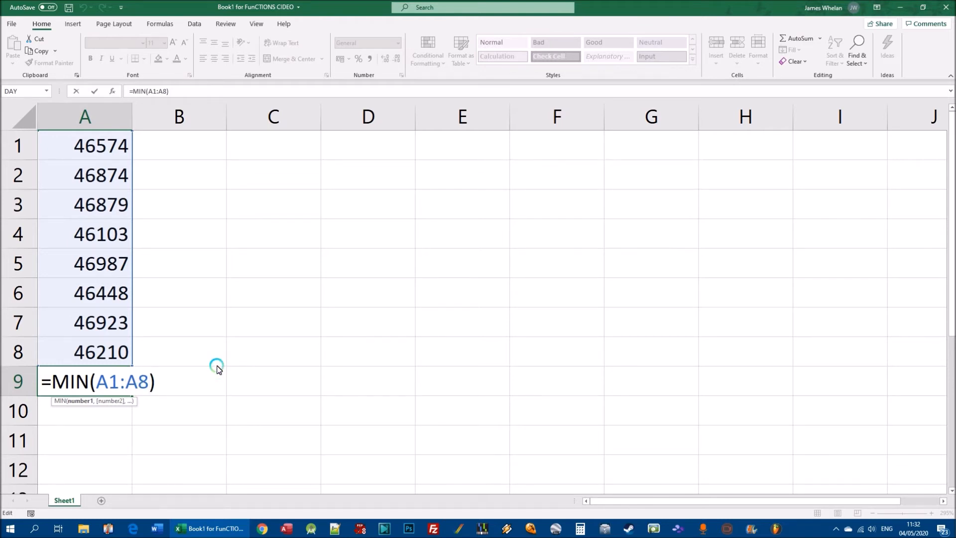
key(BackSpace)
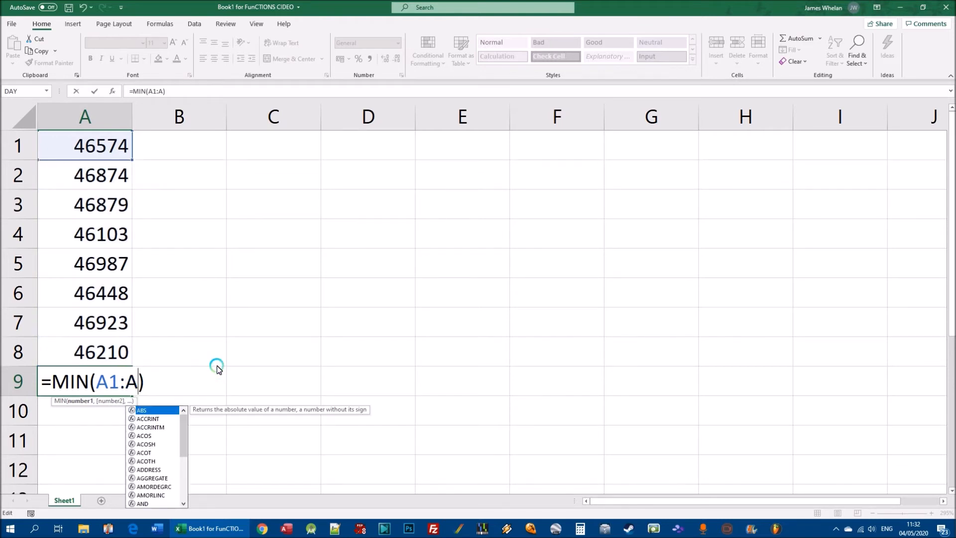
text(3)
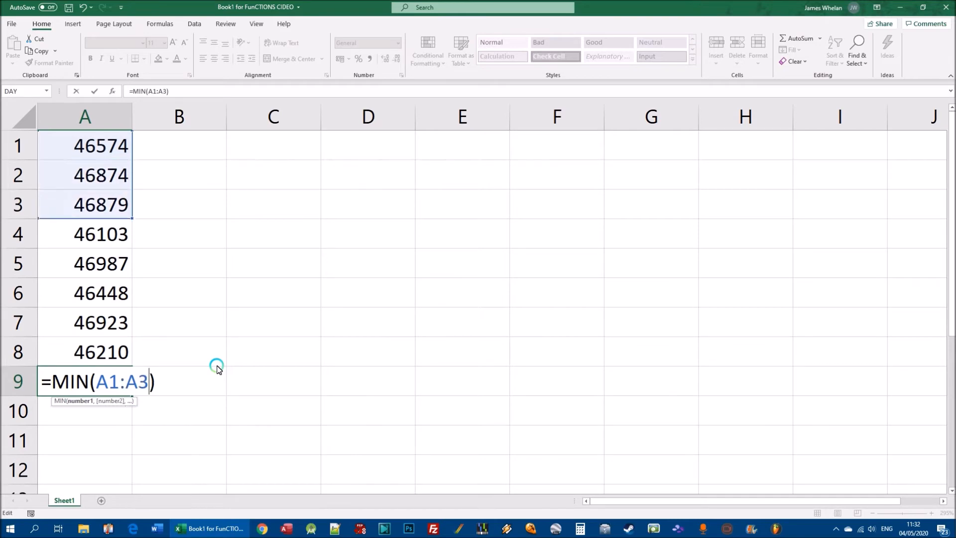
key(Return)
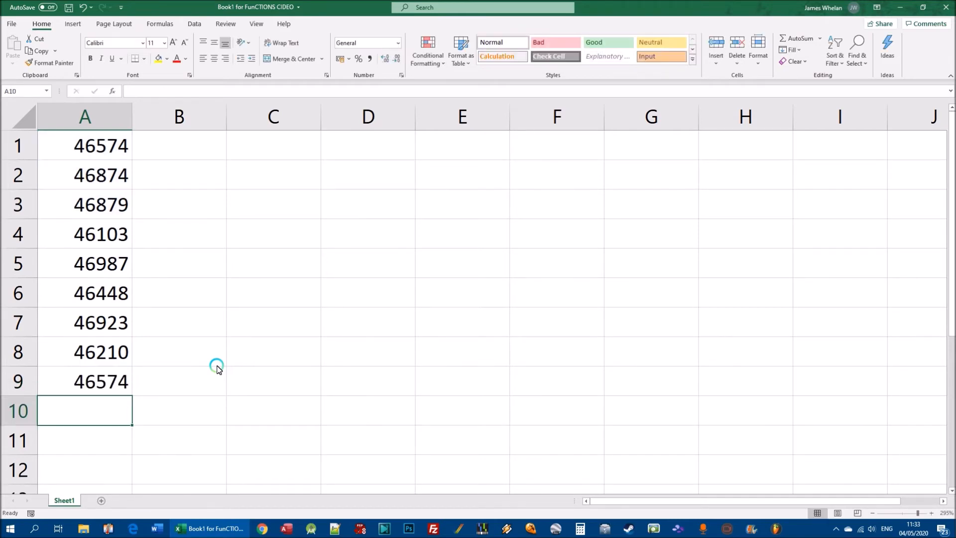
click(113, 385)
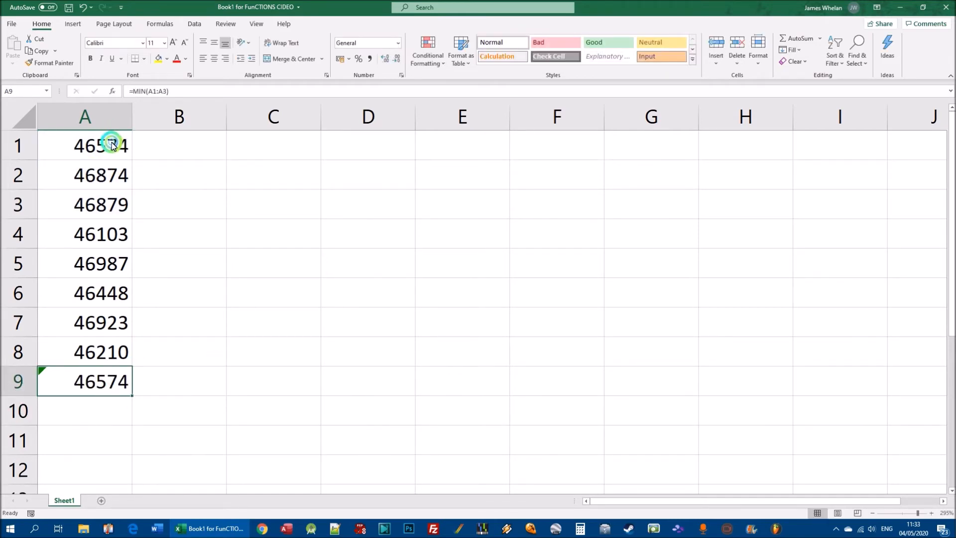
drag(106, 144, 111, 196)
click(77, 146)
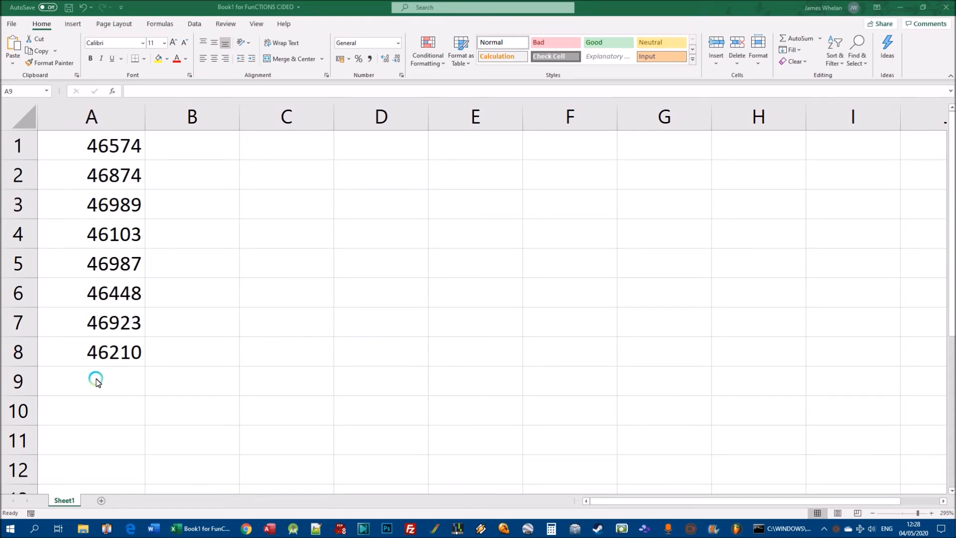
Step: Use AutoSum's Min function to enter =MIN(A1:A8) in the empty cell A9
click(83, 371)
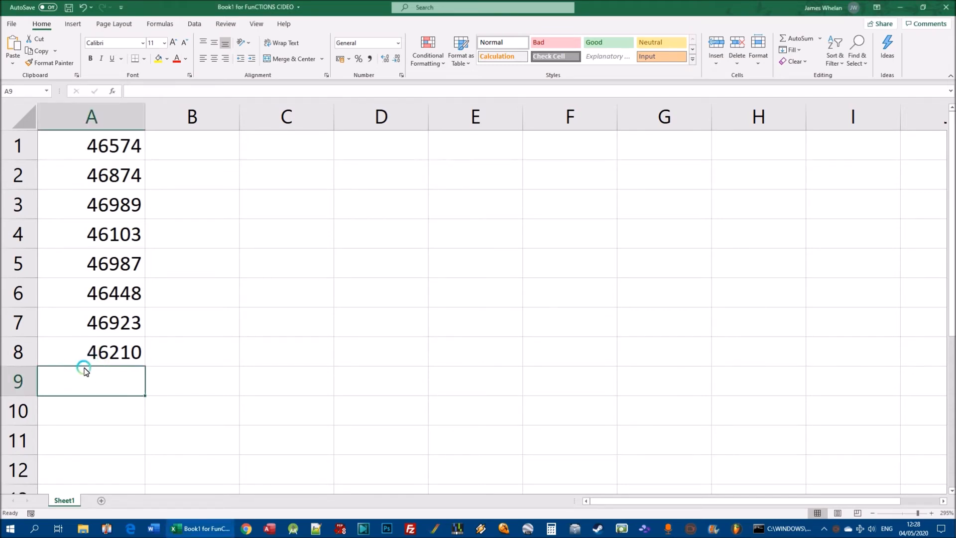
click(82, 371)
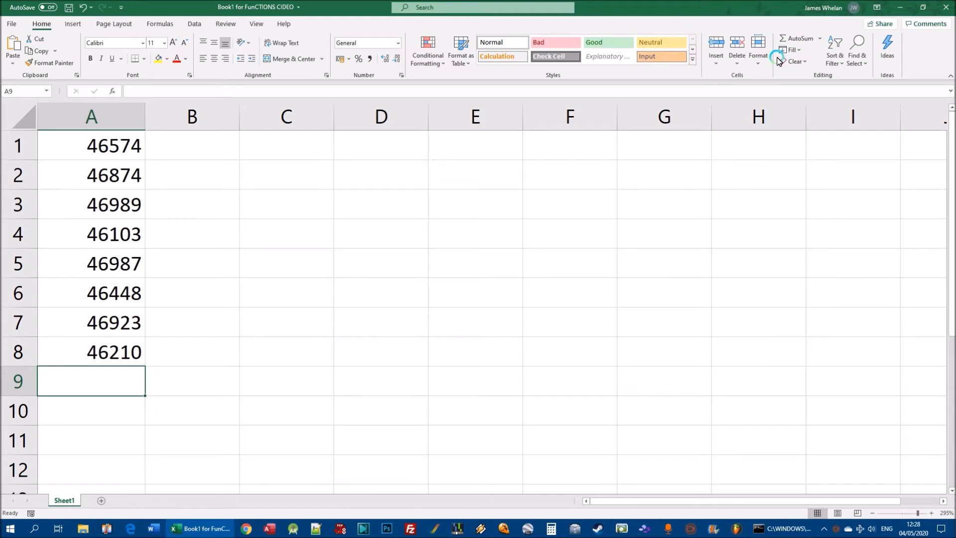
click(820, 39)
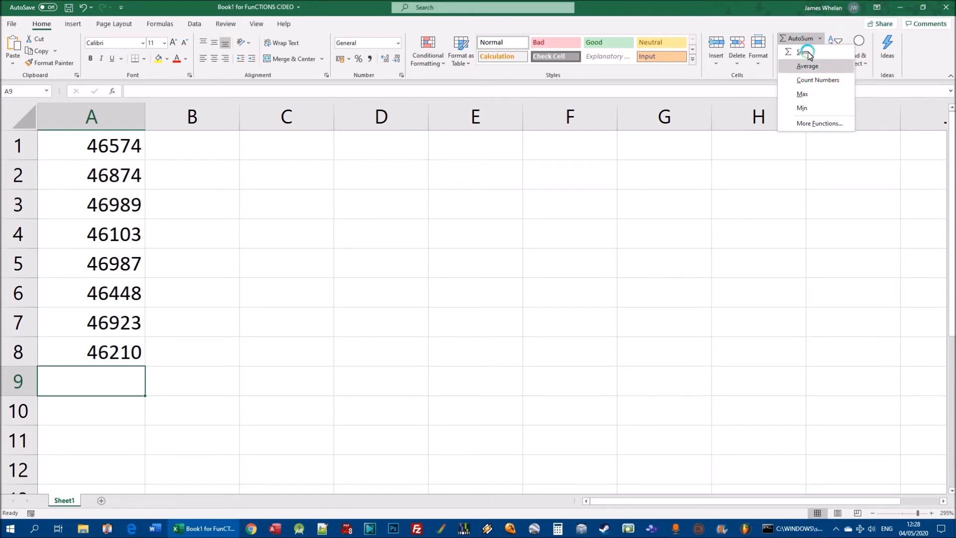
click(812, 110)
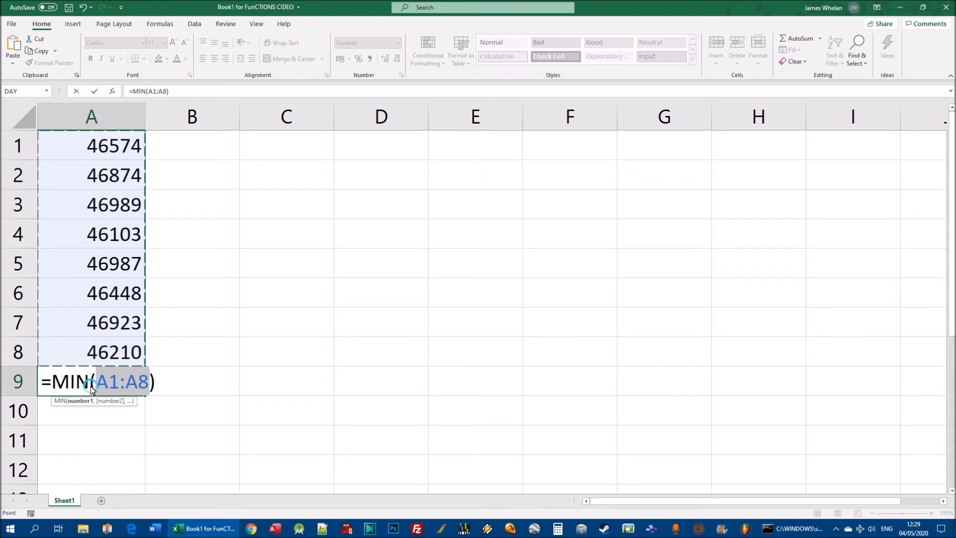
drag(54, 385, 154, 381)
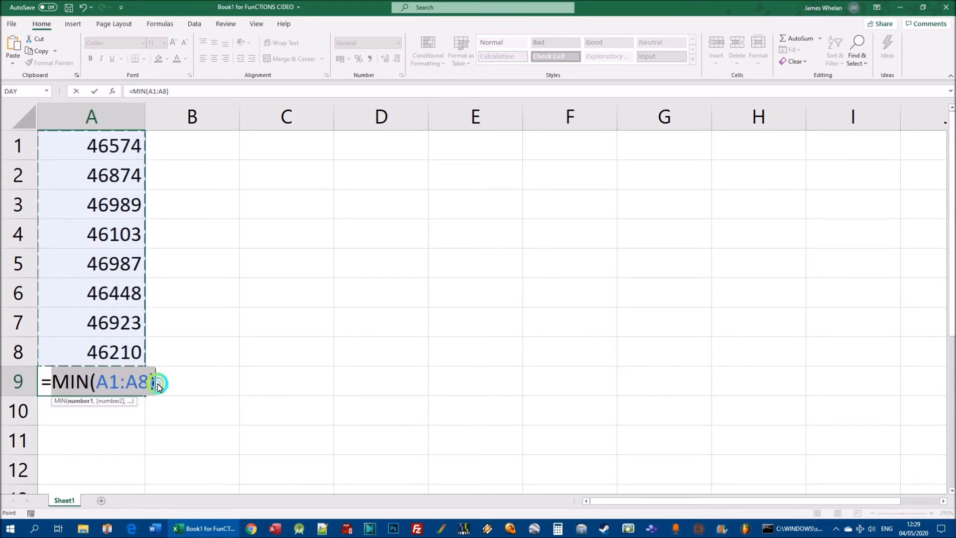
key(Return)
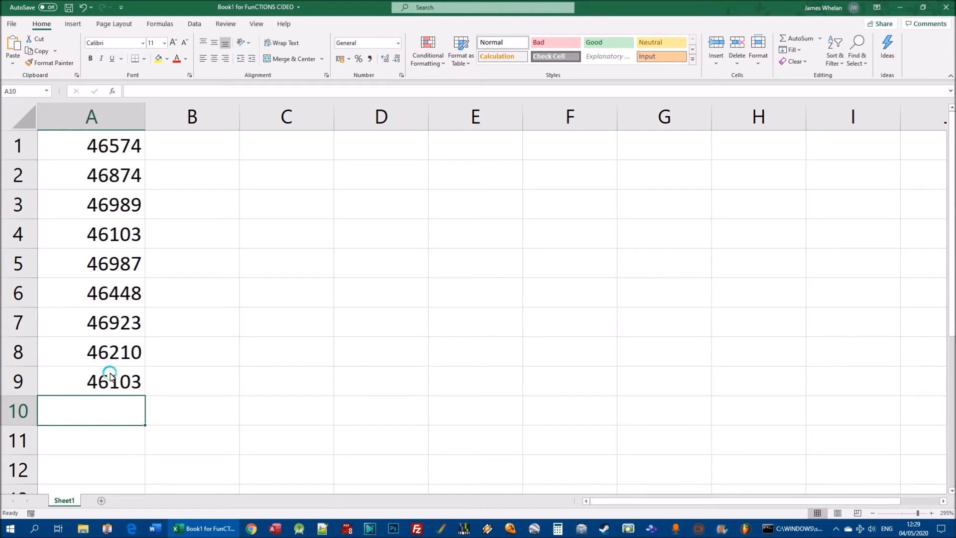
Step: Clear cell A9 and insert the minimum of A1:A8 there again with AutoSum's Min function
click(94, 381)
key(Delete)
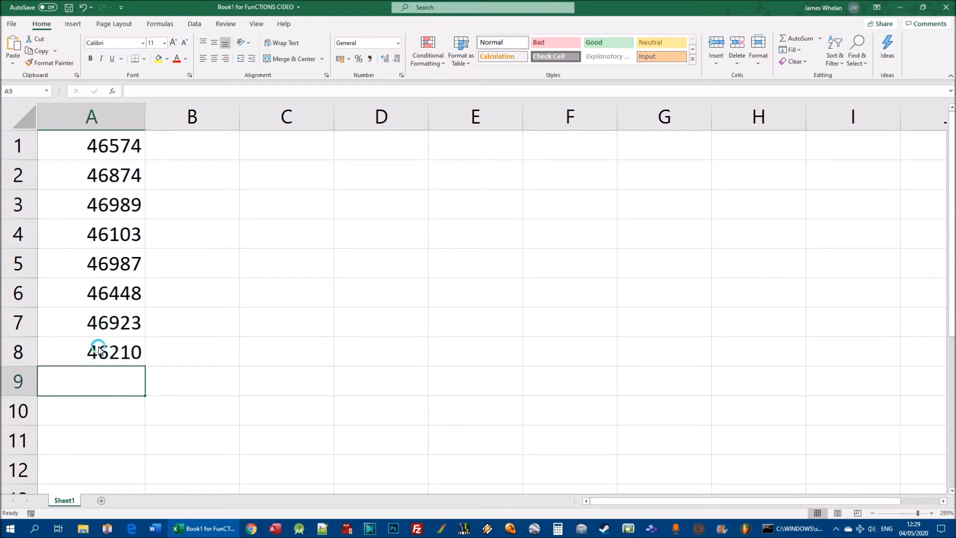
drag(102, 142, 91, 358)
click(88, 374)
click(819, 39)
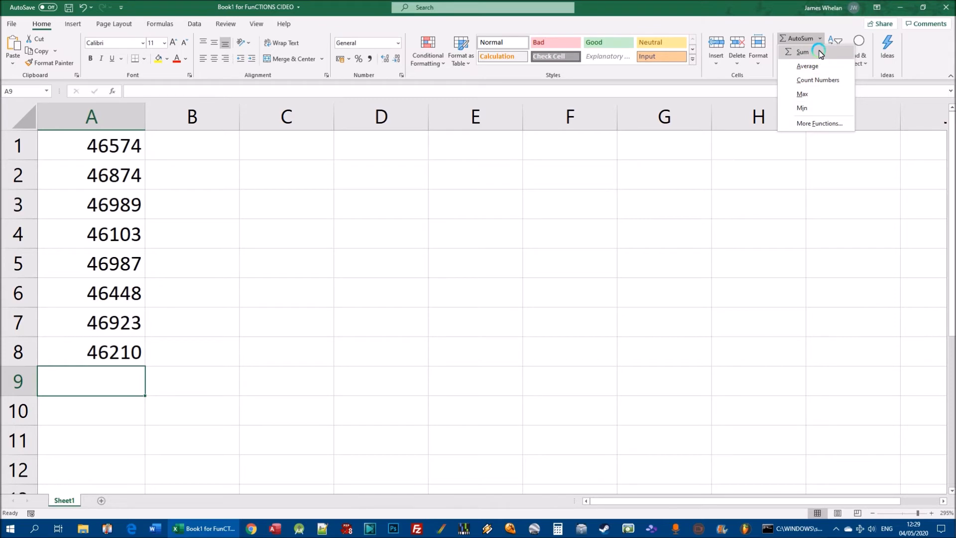
click(806, 108)
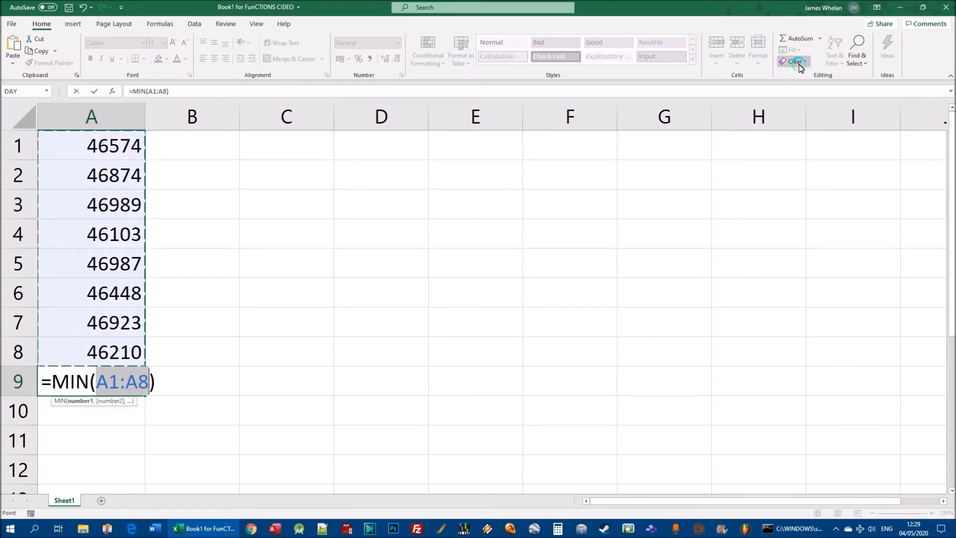
key(Return)
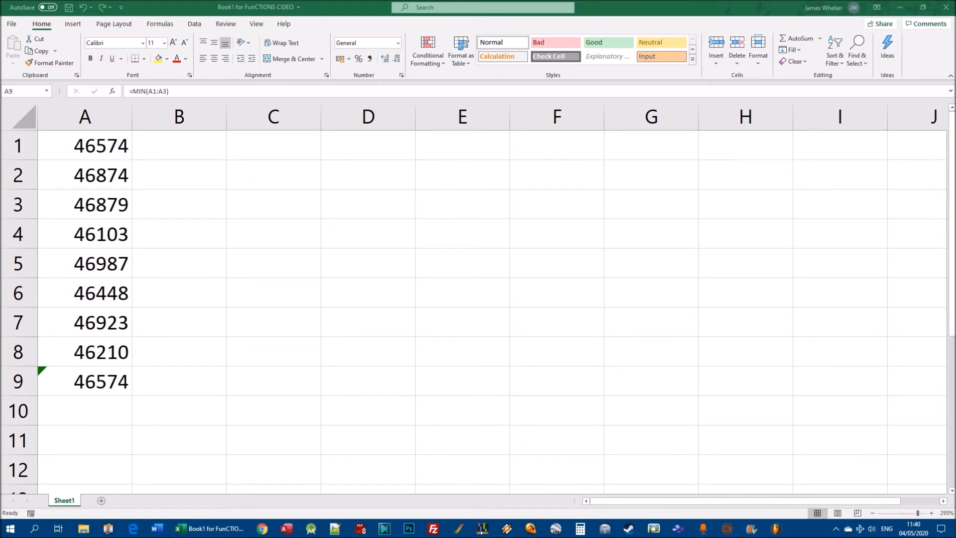
Step: Compare the MIN(A1:A3) result in cell A9 with the numbers in cells A1 to A8
click(83, 380)
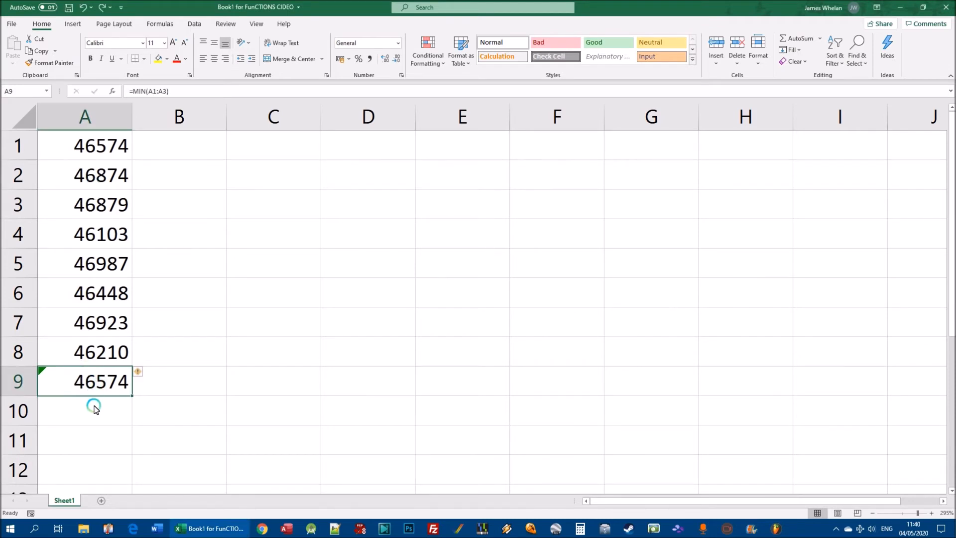
drag(85, 149, 86, 361)
click(78, 389)
click(82, 145)
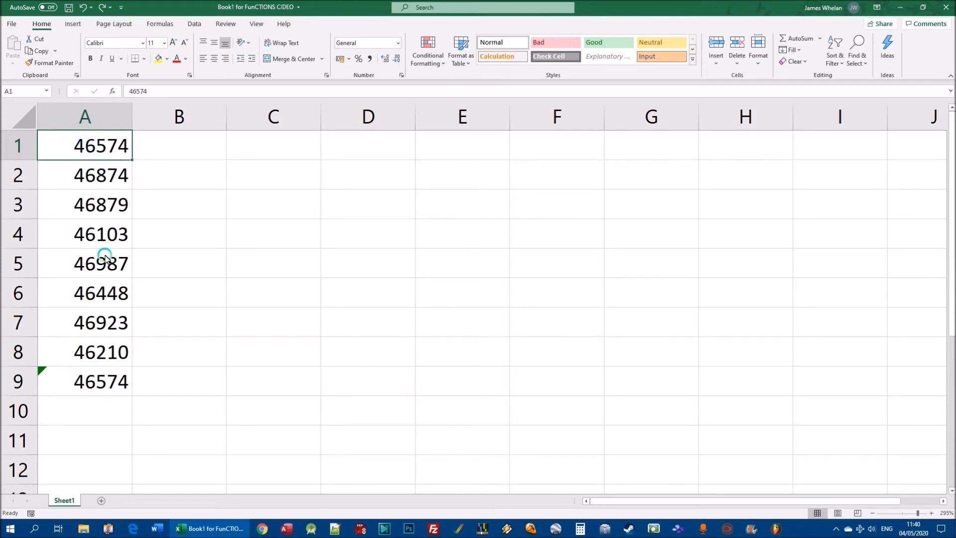
click(112, 239)
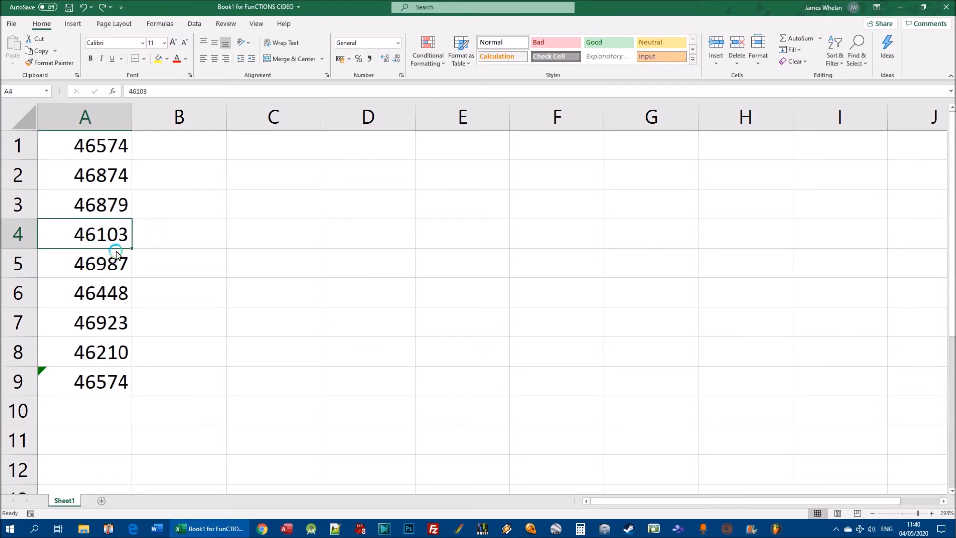
click(101, 381)
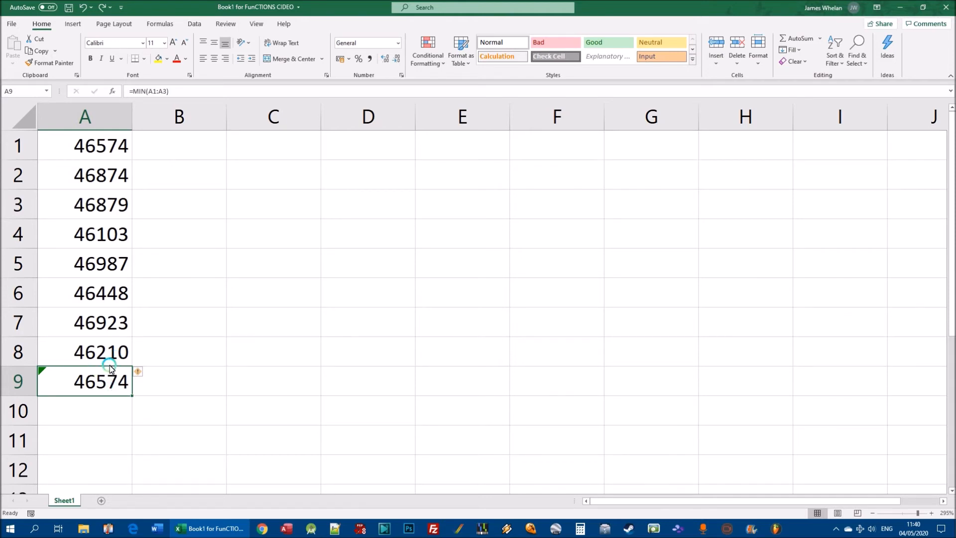
Step: Replace the MIN formula in cell A9 with =MAX(A1:A8), and check its result
click(84, 381)
key(Delete)
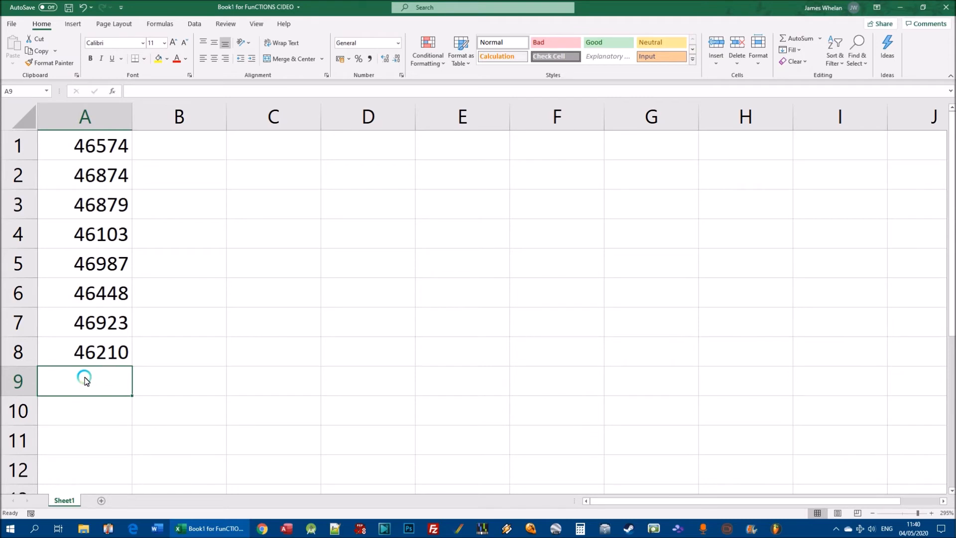
text(=)
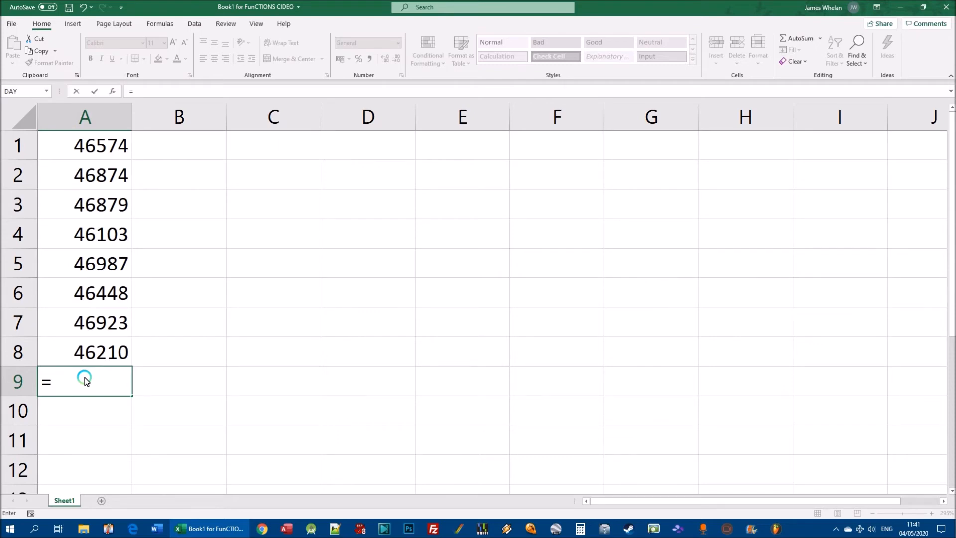
text(MAX)
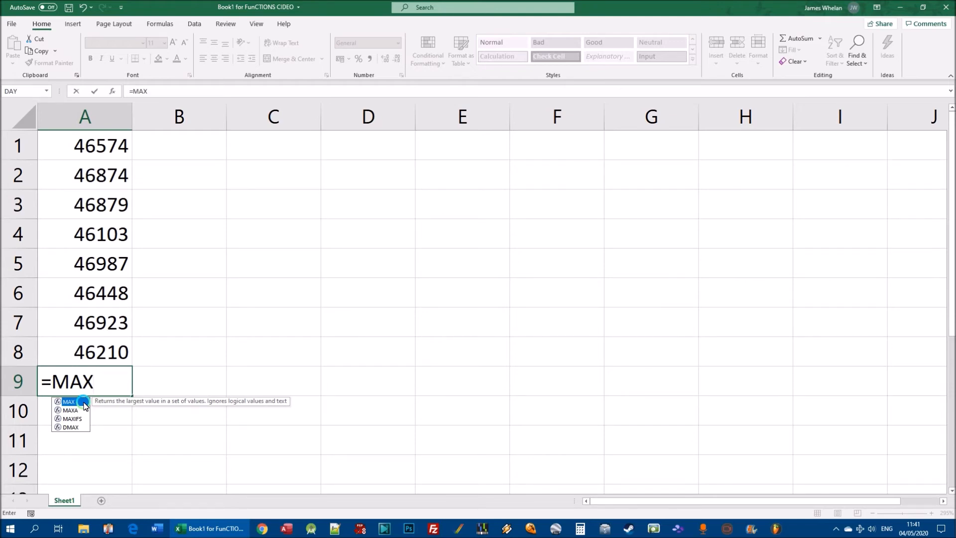
double_click(83, 402)
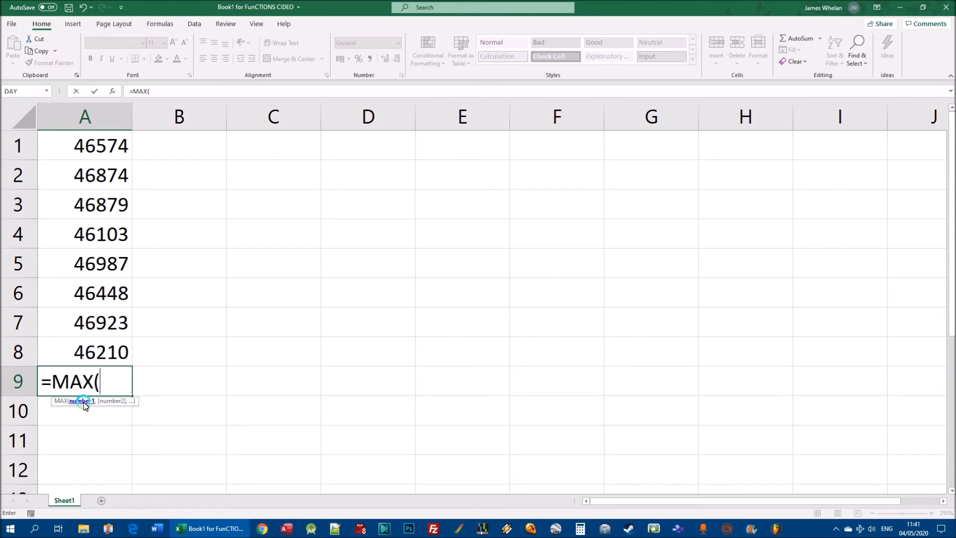
text(A1)
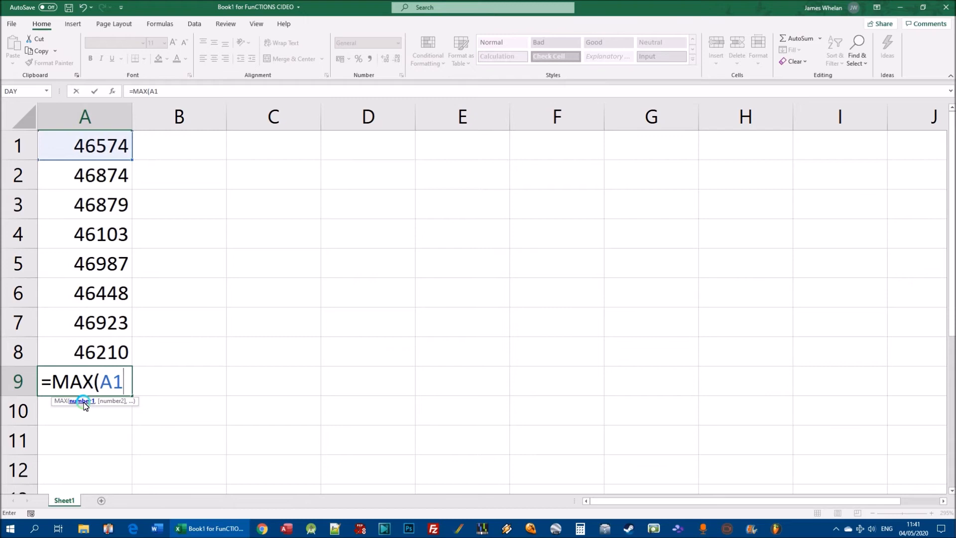
text(:A8)
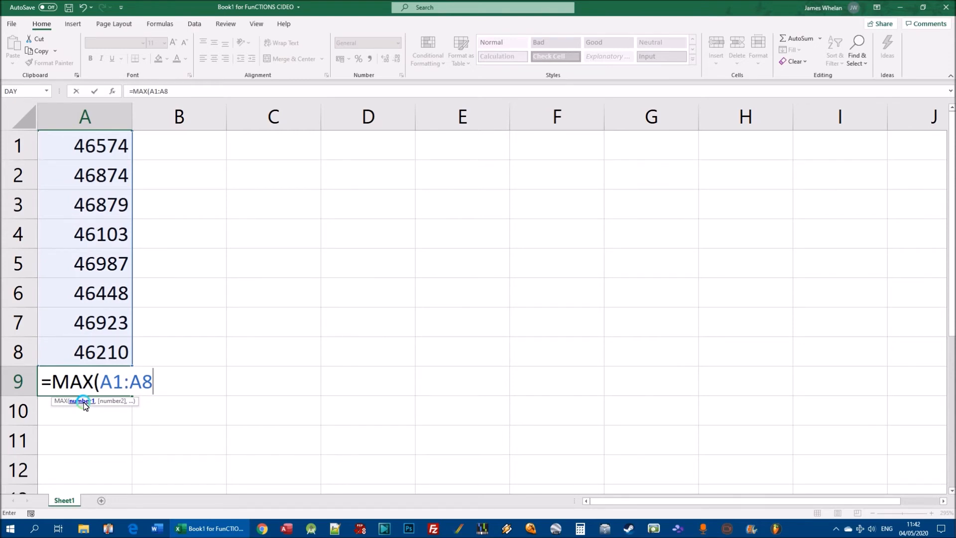
text())
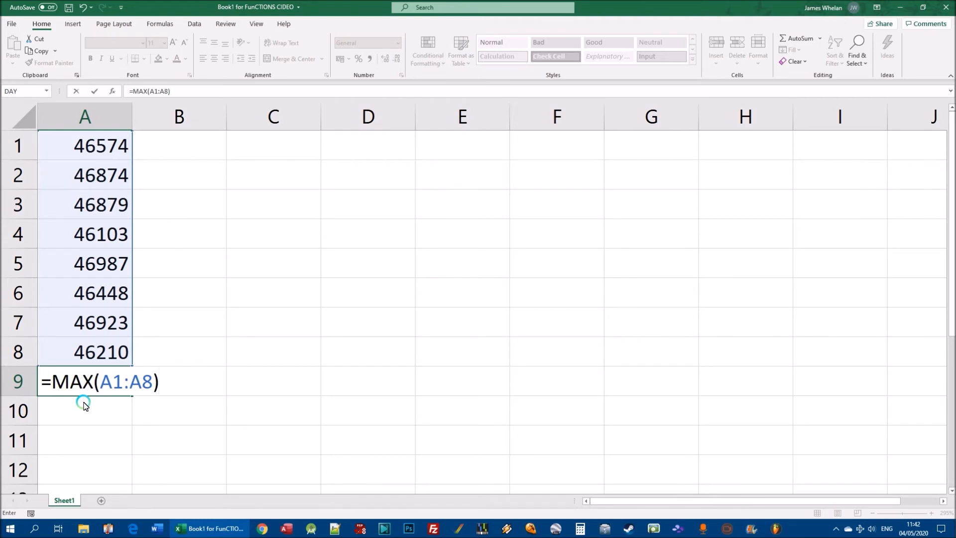
click(84, 406)
click(84, 381)
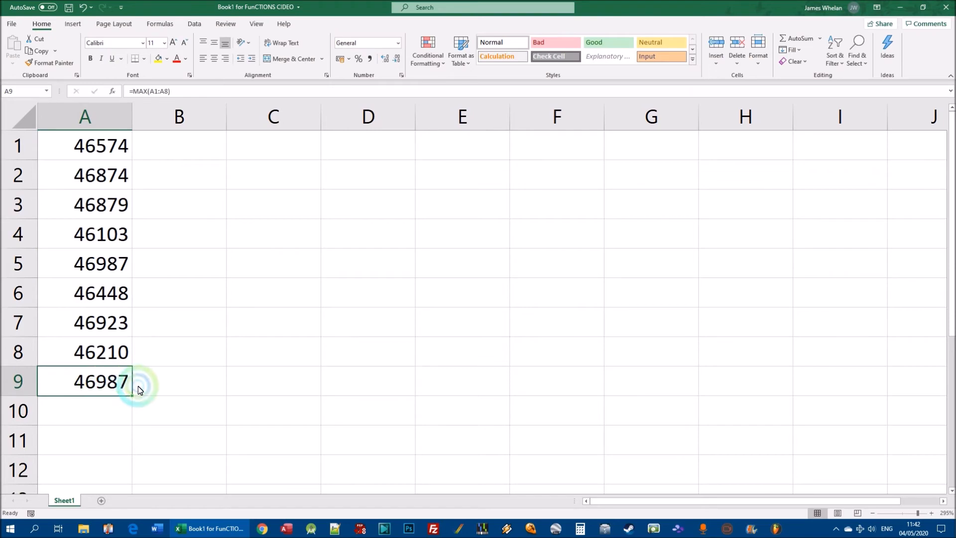
Step: Compare the MAX result in cell A9 with cells A5 and A3, and replace the number in A3 with 46989
click(91, 269)
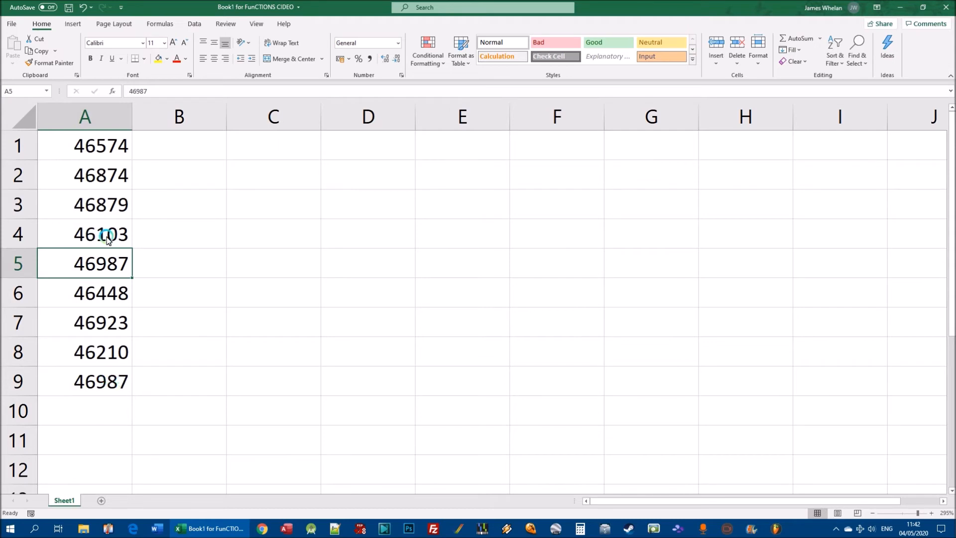
click(102, 207)
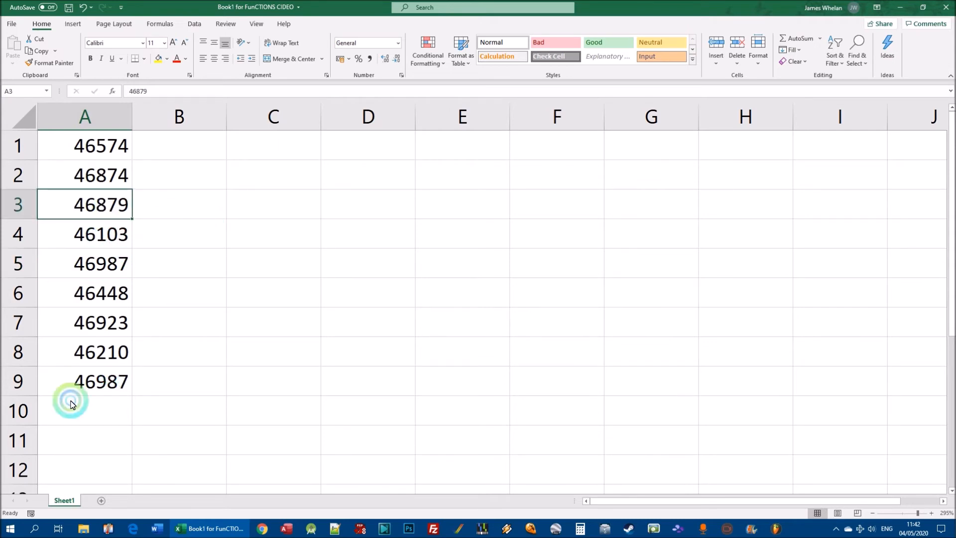
click(119, 377)
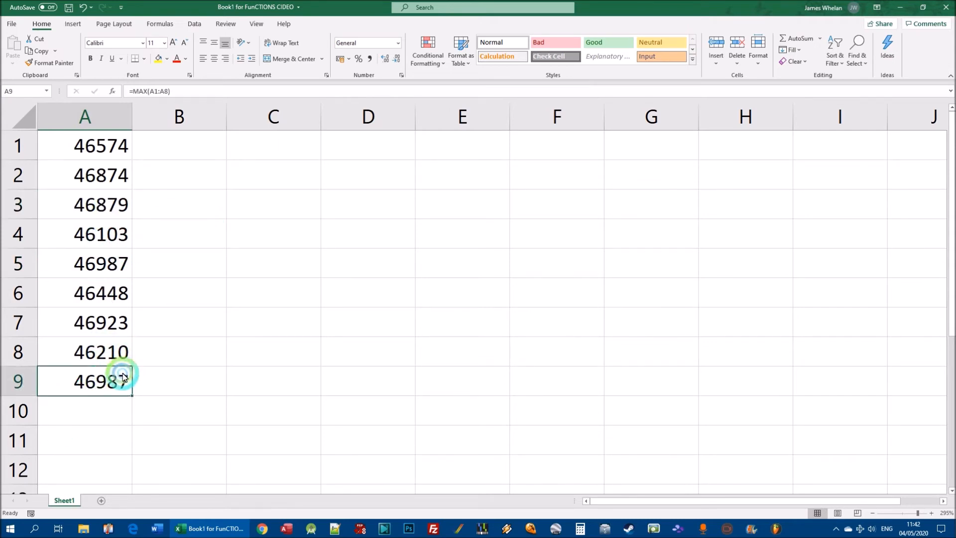
click(103, 204)
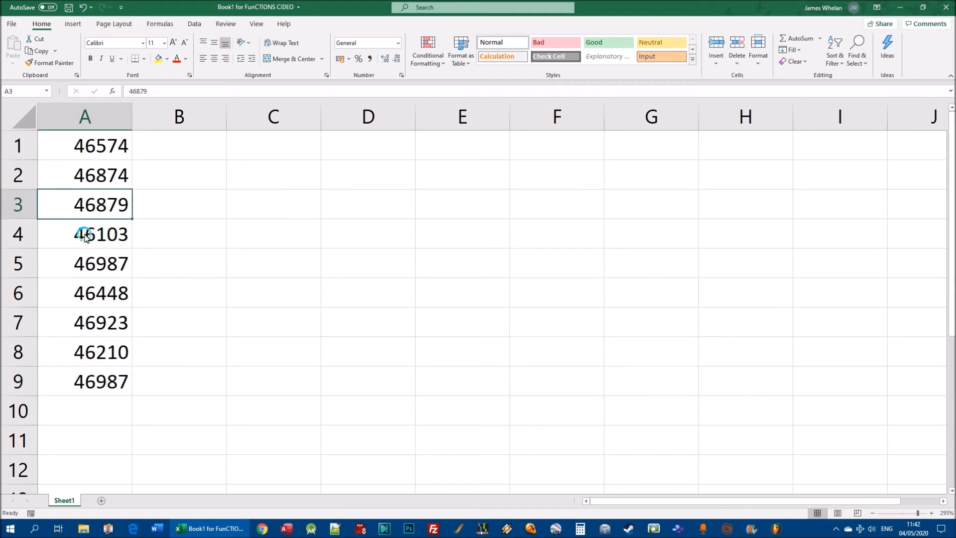
text(4698)
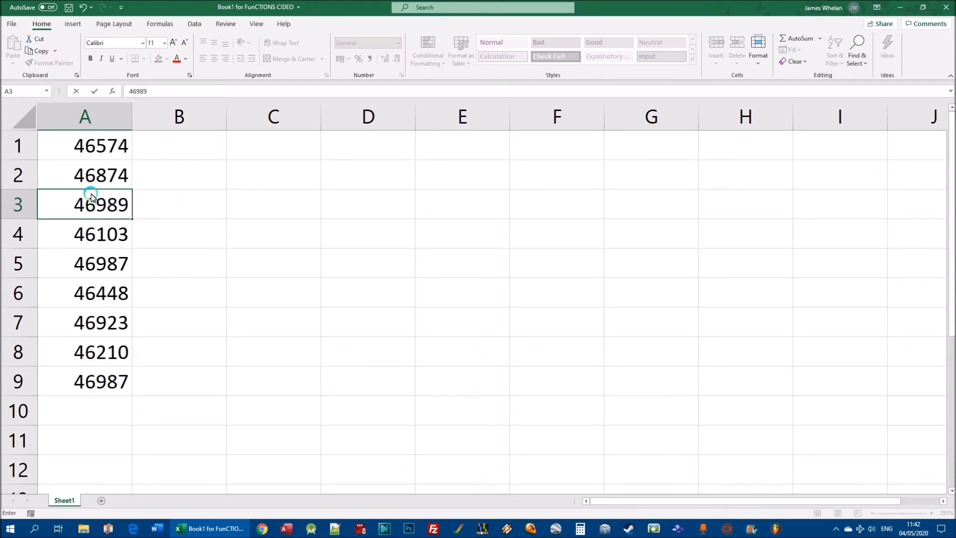
key(Return)
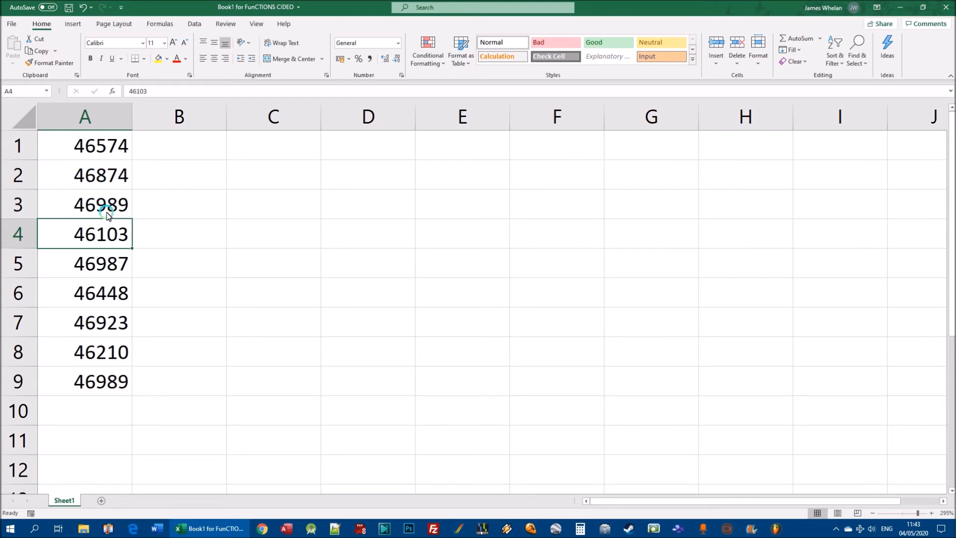
Step: Format column A as Currency, and compare the MAX result in cell A9 with the amounts above it
click(87, 118)
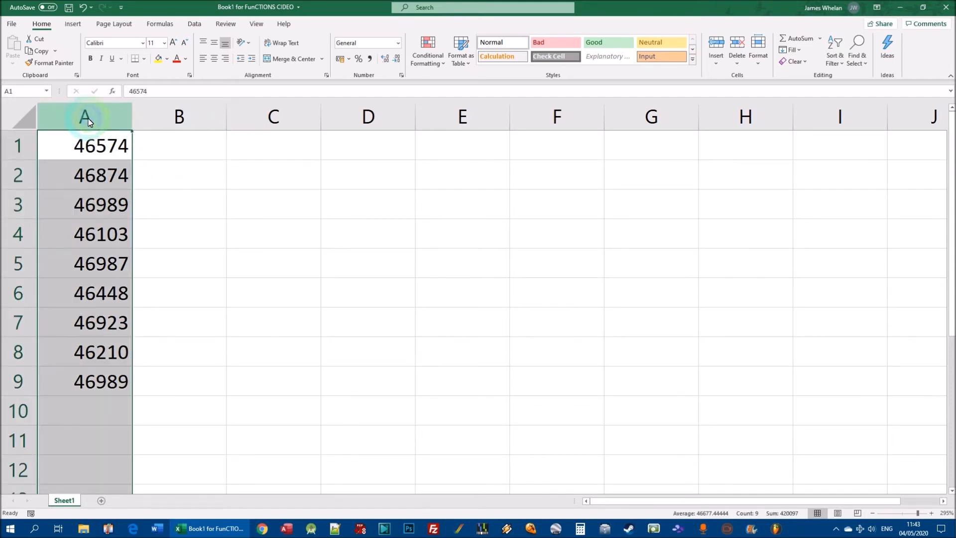
click(399, 45)
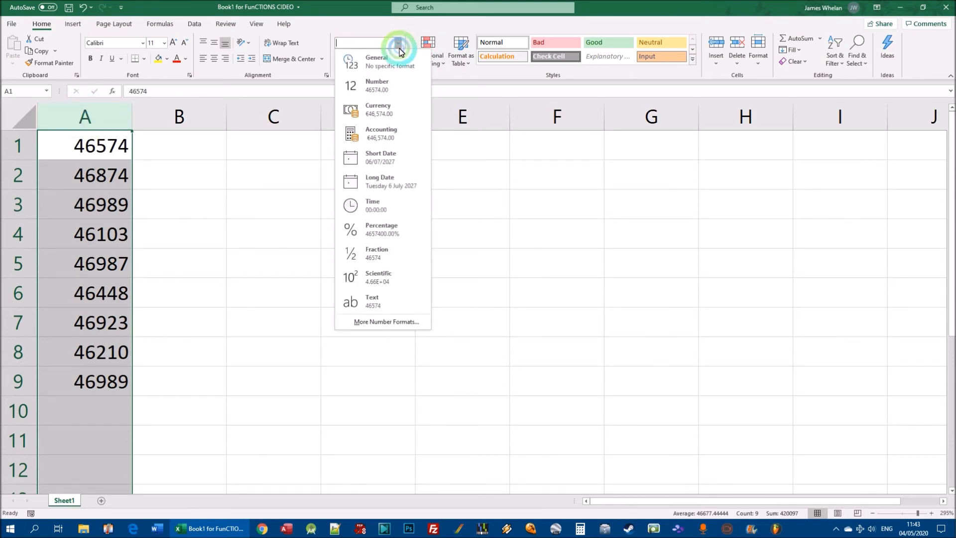
click(406, 105)
click(95, 391)
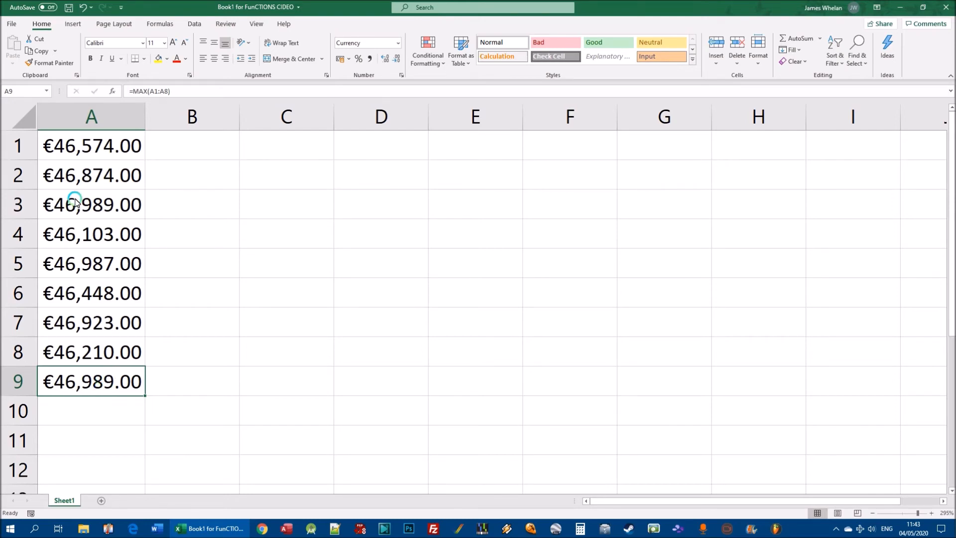
click(111, 203)
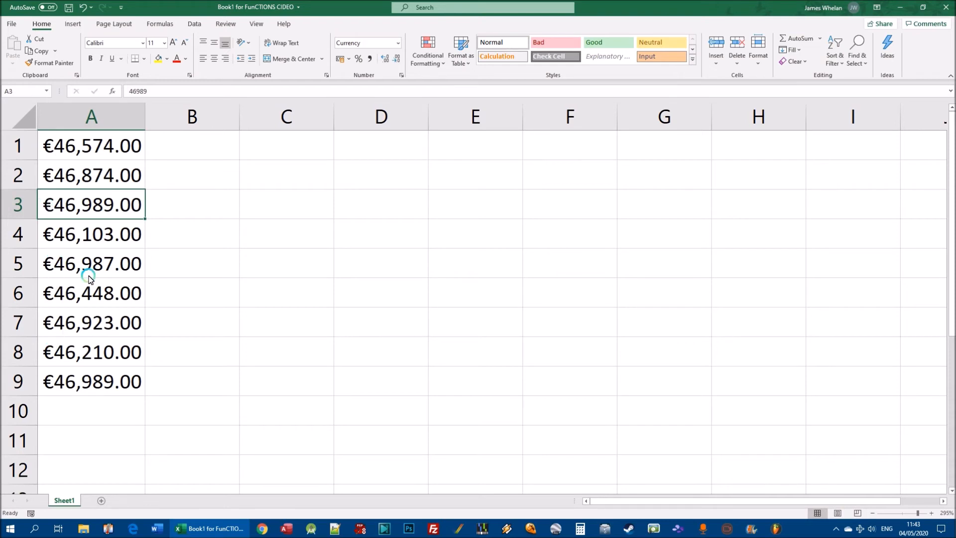
drag(95, 145, 96, 371)
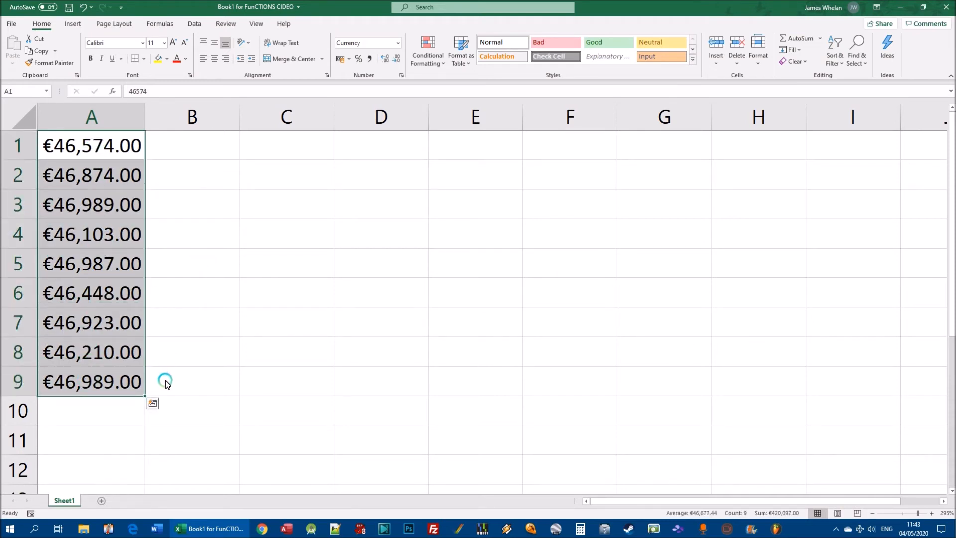
click(165, 378)
click(82, 380)
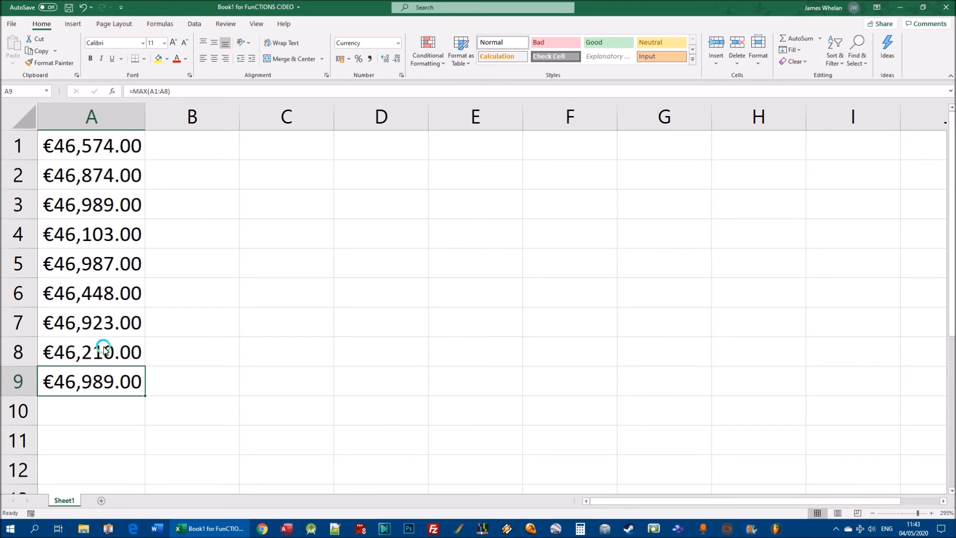
Step: Try shorter ranges such as A1:A3 and A1:A5 in cell A9's MAX formula, and restore the range to A1:A8
key(F2)
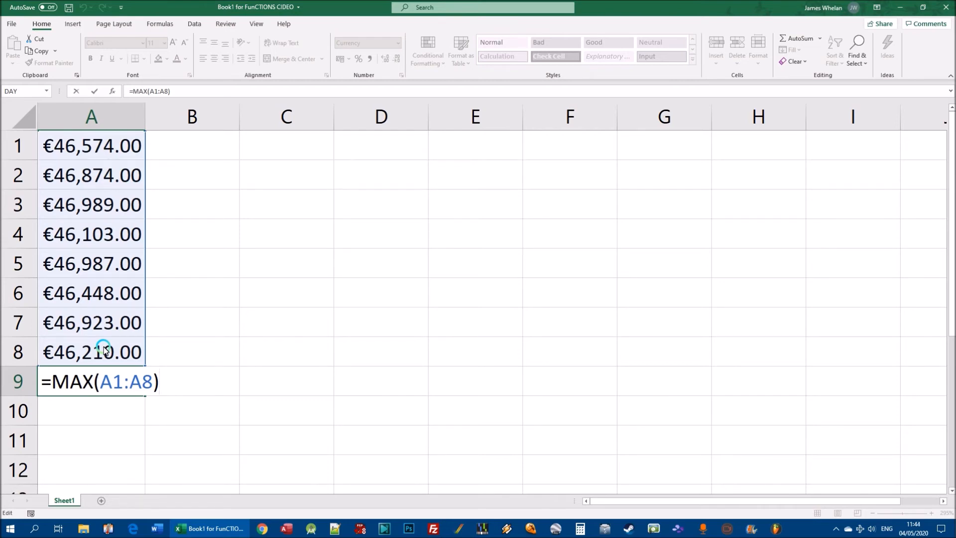
key(Left)
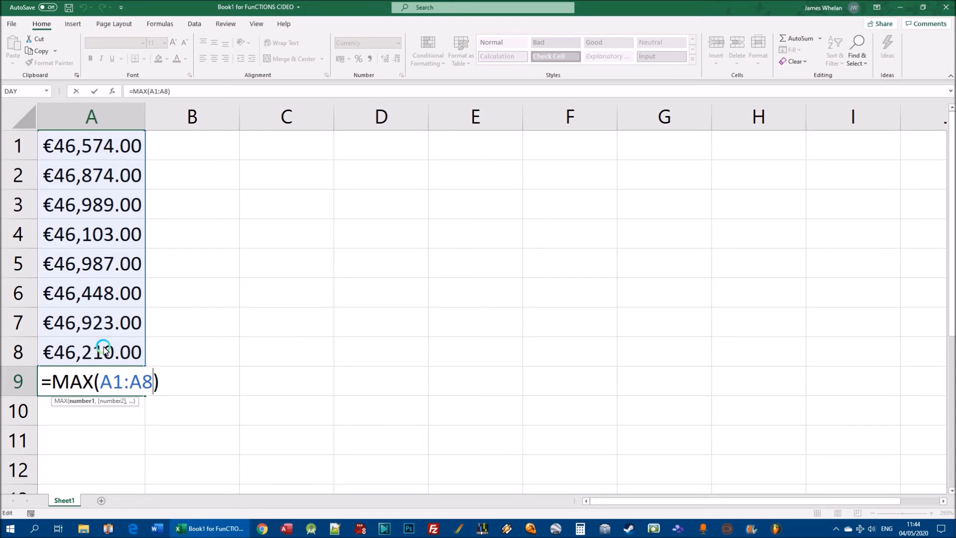
key(BackSpace)
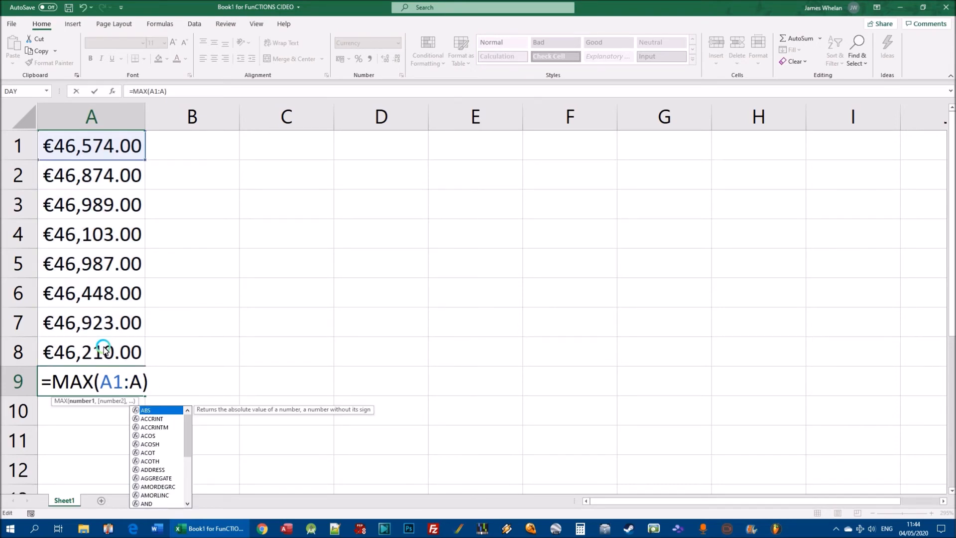
text(3)
key(BackSpace)
text(5)
key(BackSpace)
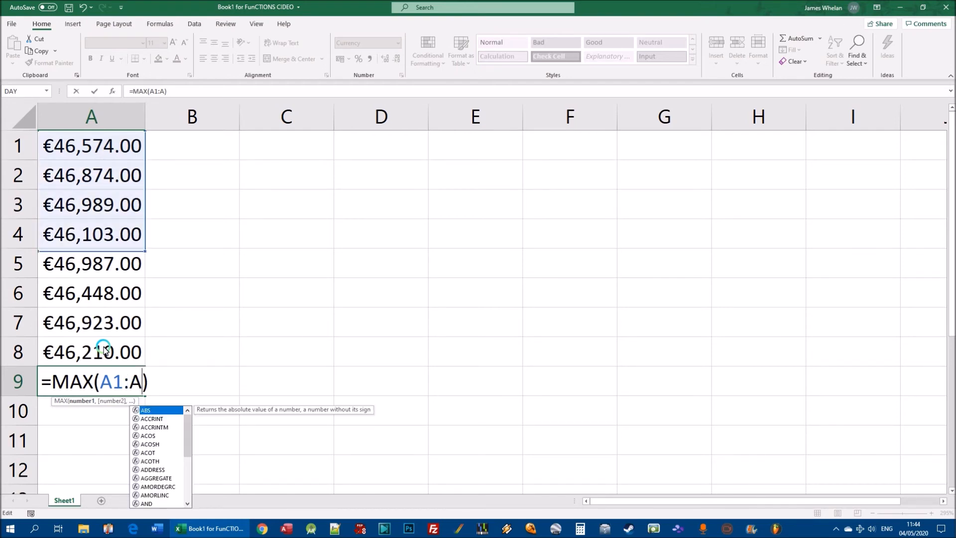
text(8)
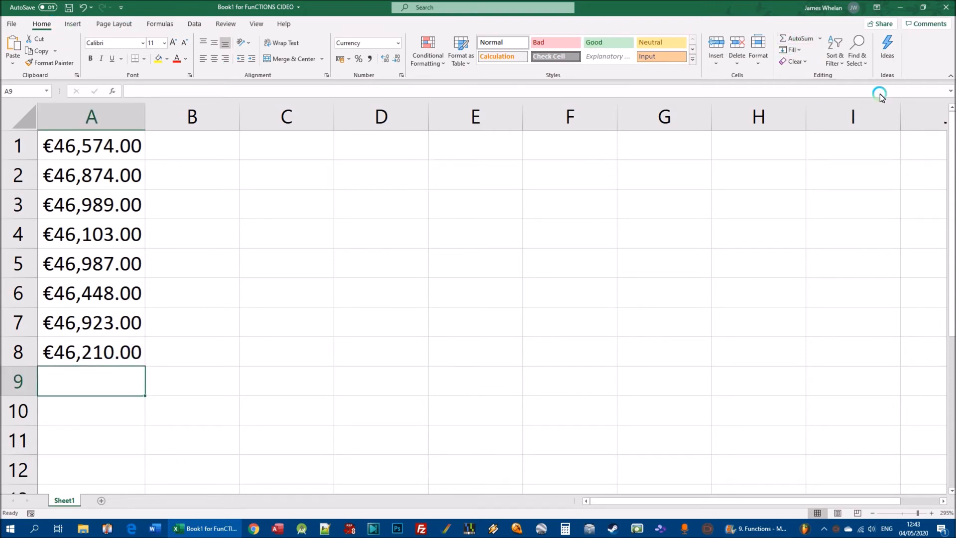
Step: Insert =MAX(A1:A8) in the empty cell A9 with AutoSum's Max function, highlighting the formula's parts before entering it
click(820, 39)
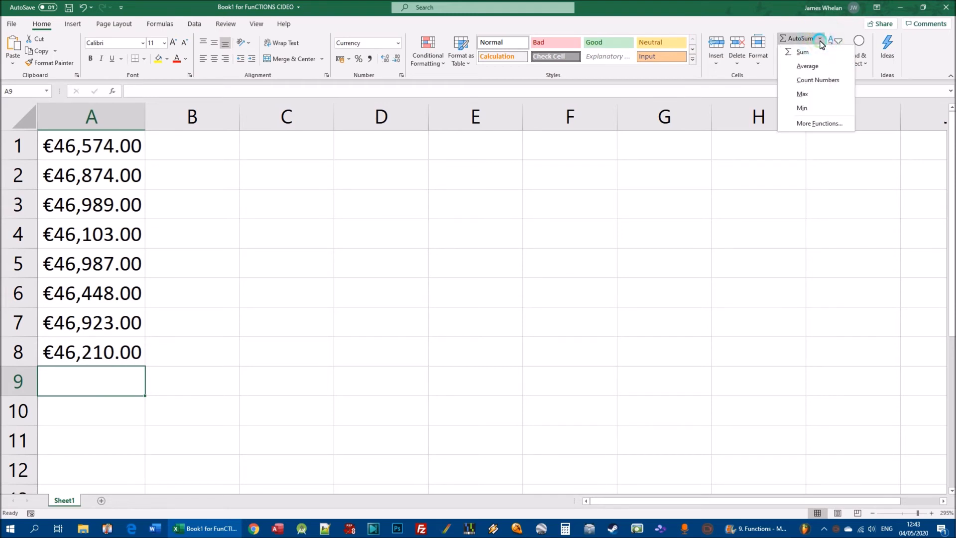
click(811, 96)
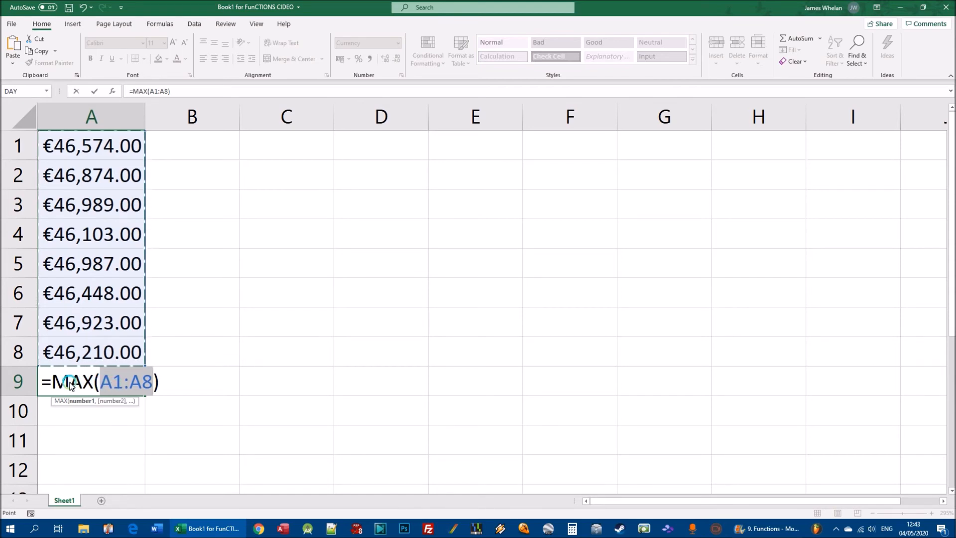
drag(40, 382, 100, 384)
drag(159, 389, 44, 385)
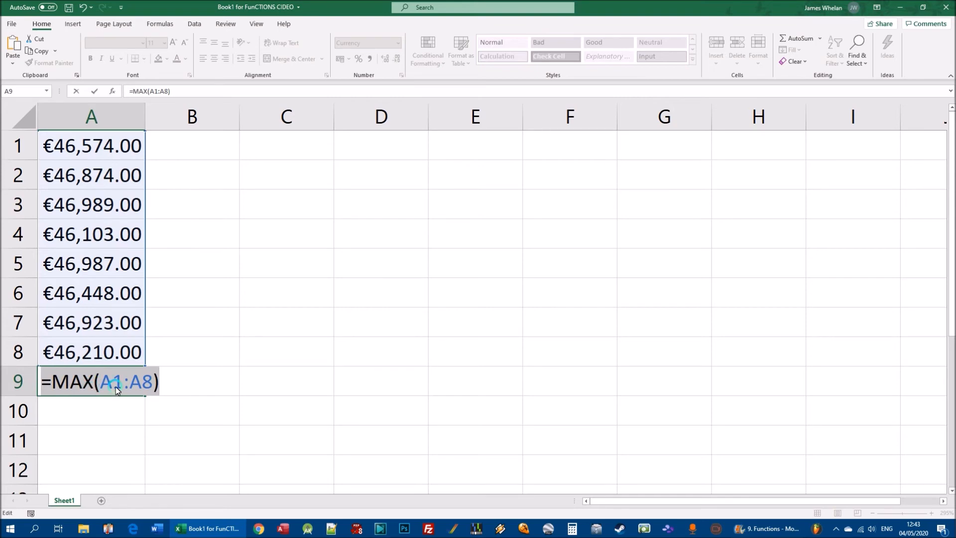
drag(100, 382, 184, 388)
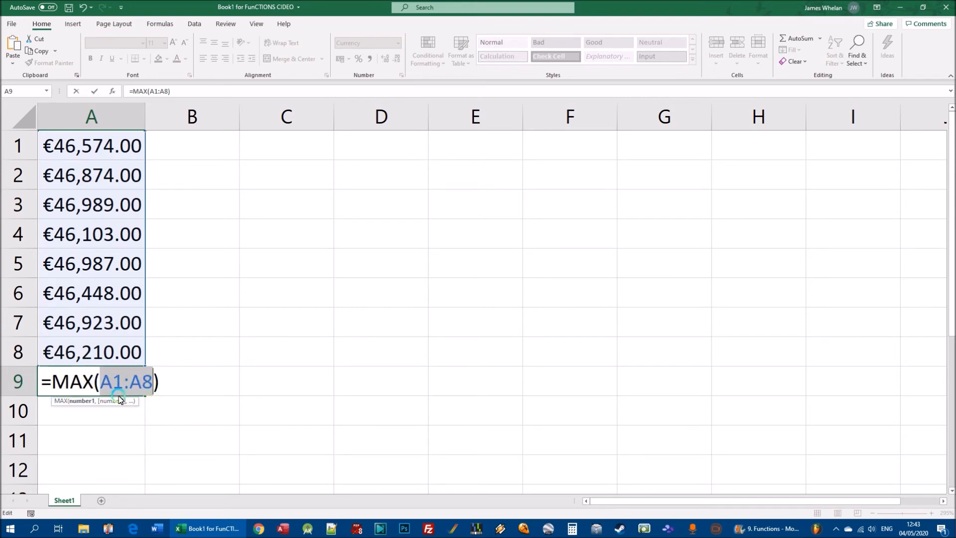
key(Return)
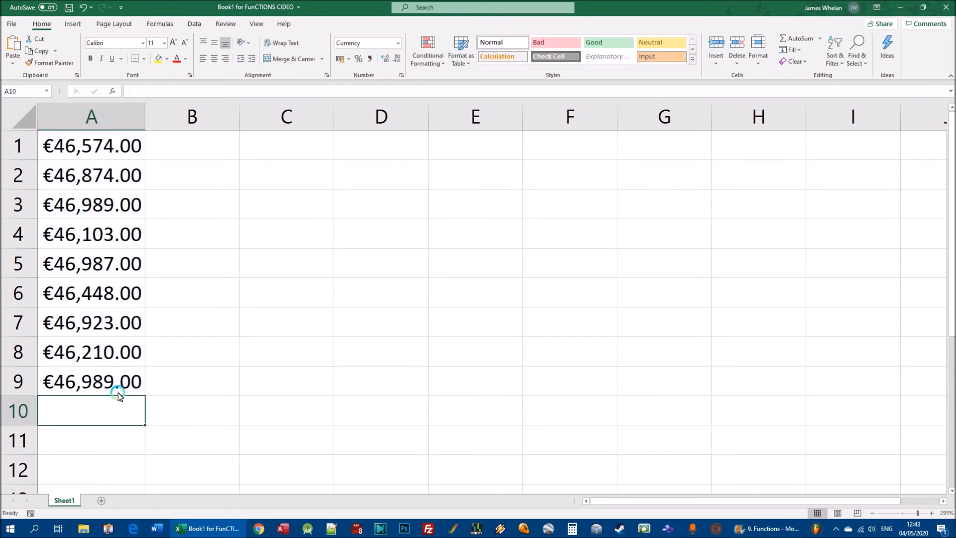
Step: Clear cell A9 and insert the maximum of A1:A8 there again with AutoSum's Max function
click(109, 382)
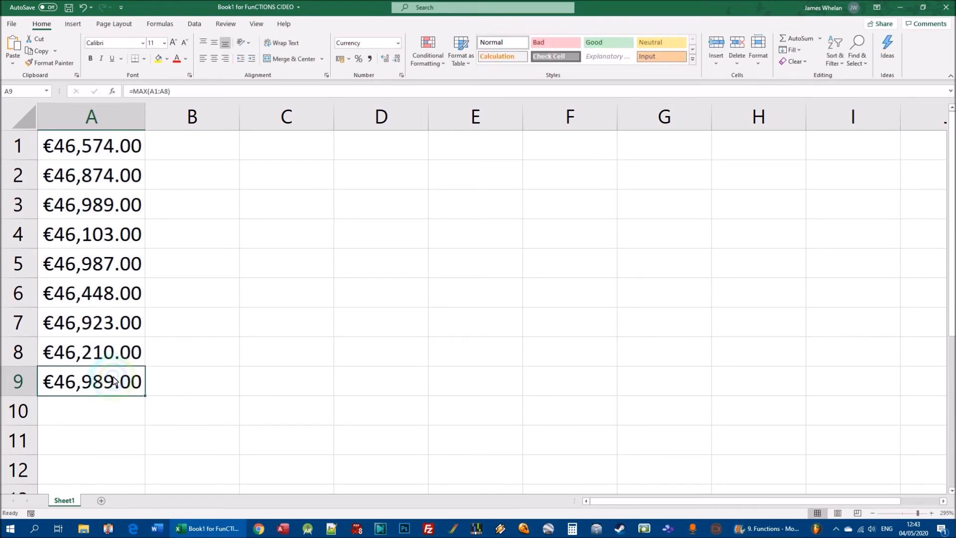
key(Delete)
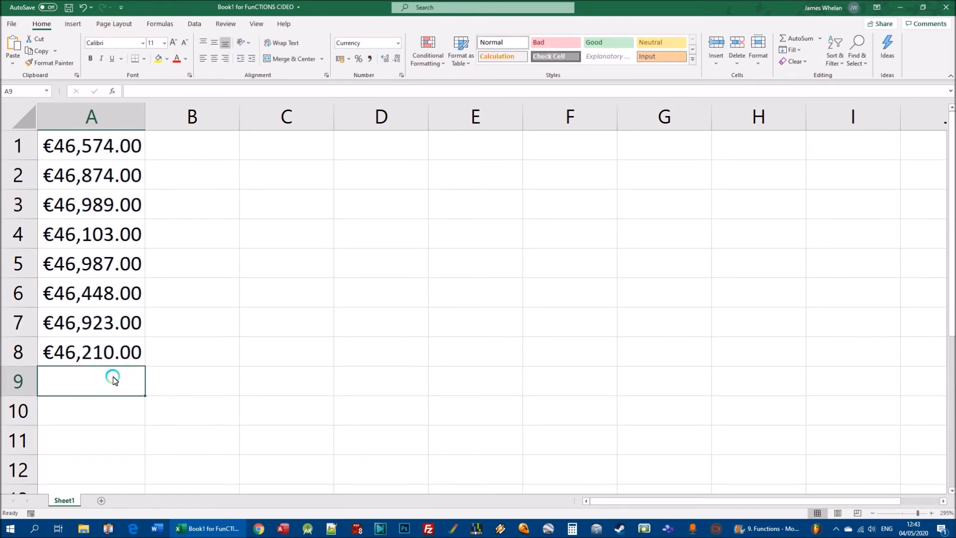
click(86, 382)
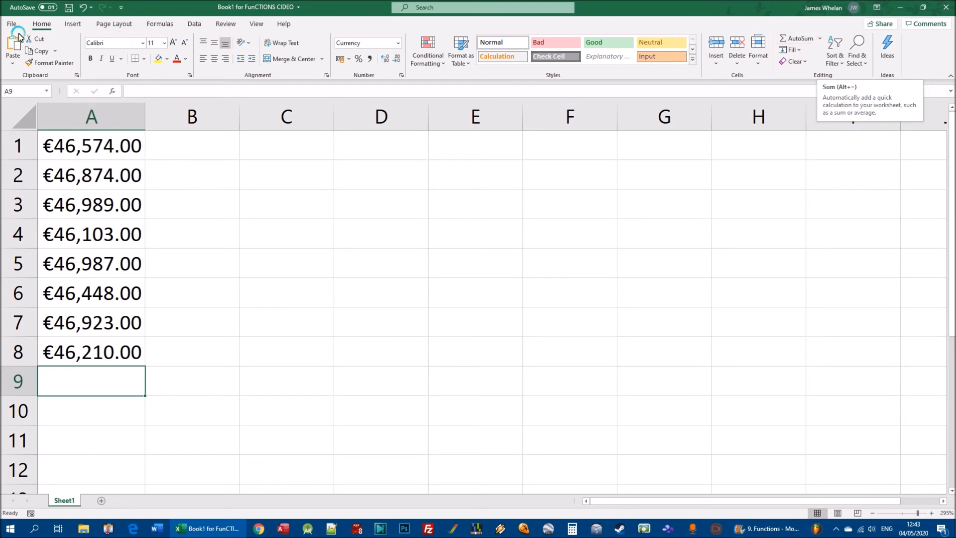
click(820, 39)
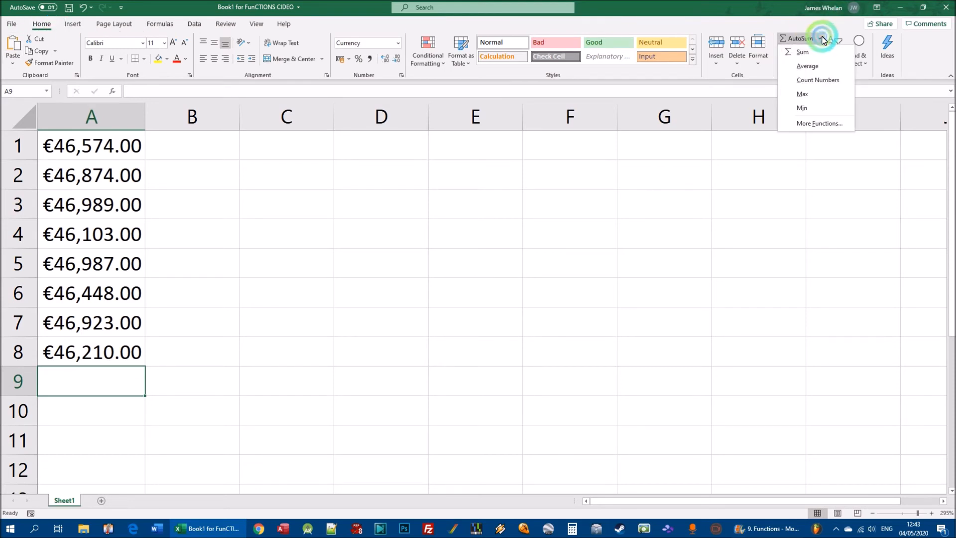
click(802, 94)
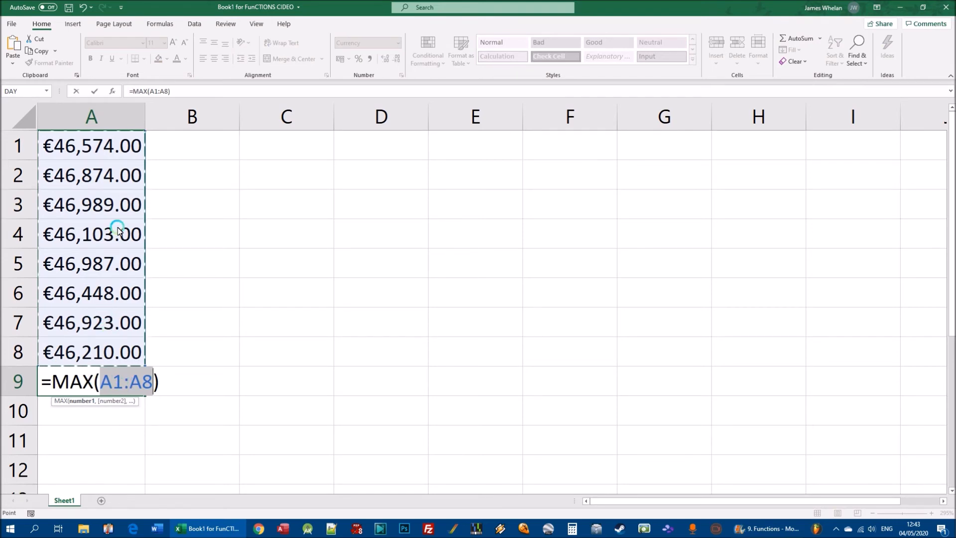
key(Return)
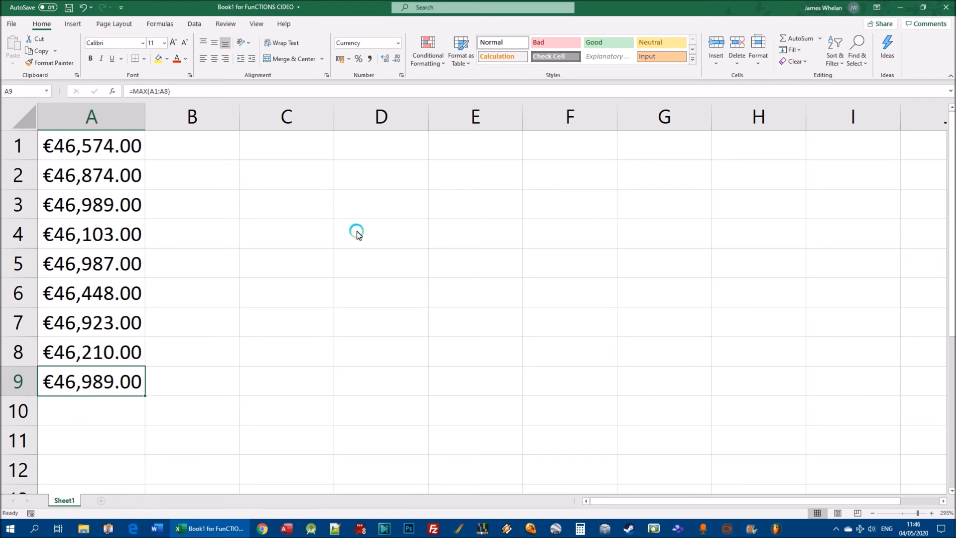
Step: Enter the numbers 2, 5, 9, 7 and 24 in cells C1 to C5
click(300, 150)
text(2)
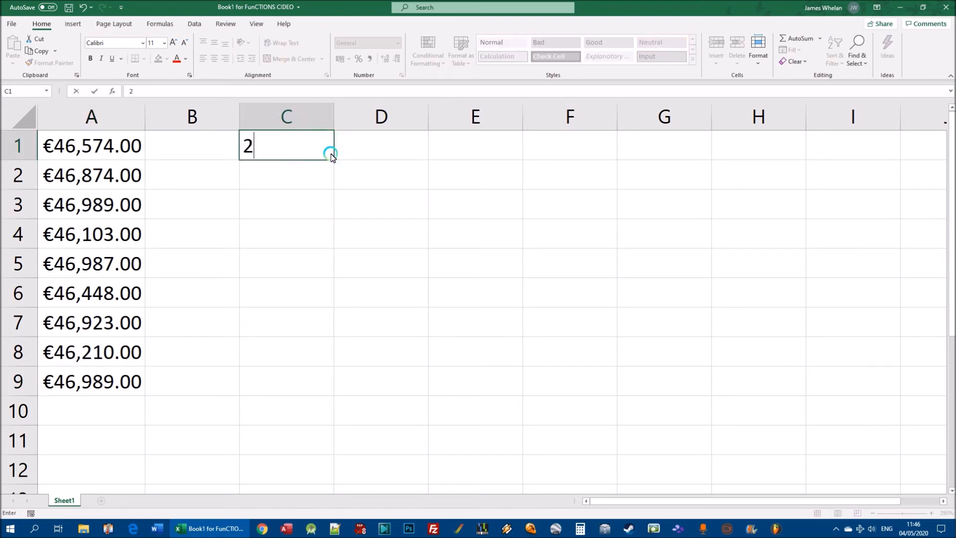
key(Return)
text(5)
key(Return)
text(9)
key(Return)
text(7)
key(Return)
text(25)
key(BackSpace)
text(4)
key(Return)
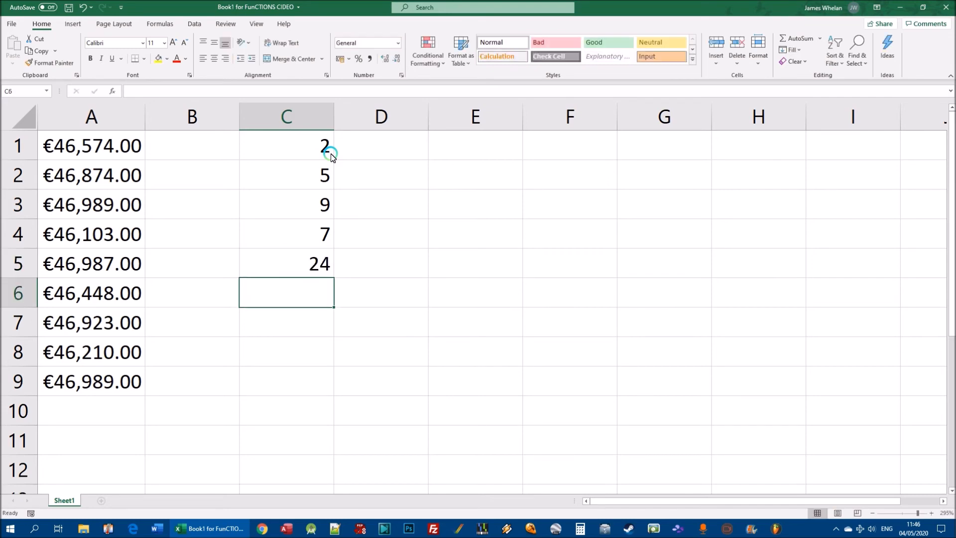
Step: Highlight the list of numbers in C1:C5 to examine it as a range
drag(327, 160, 305, 271)
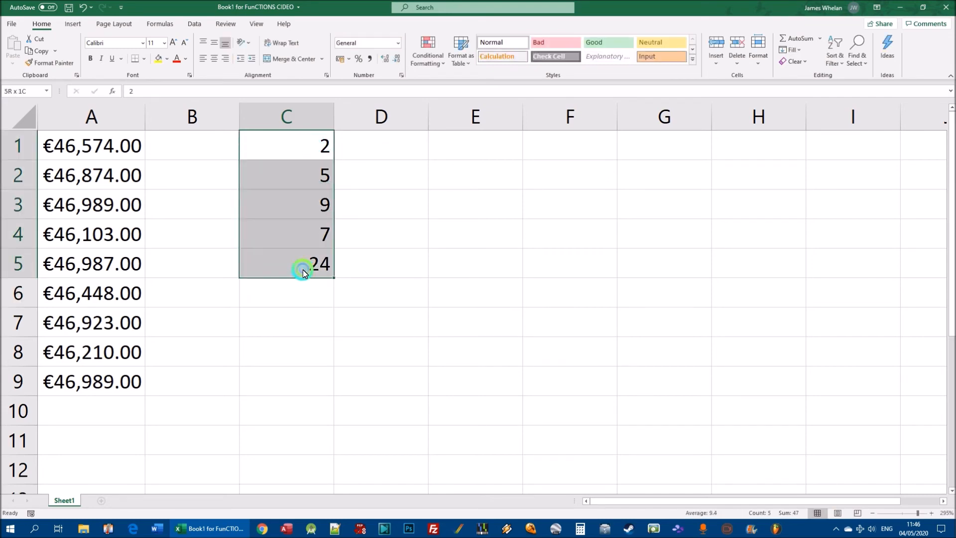
click(381, 316)
drag(305, 271, 302, 150)
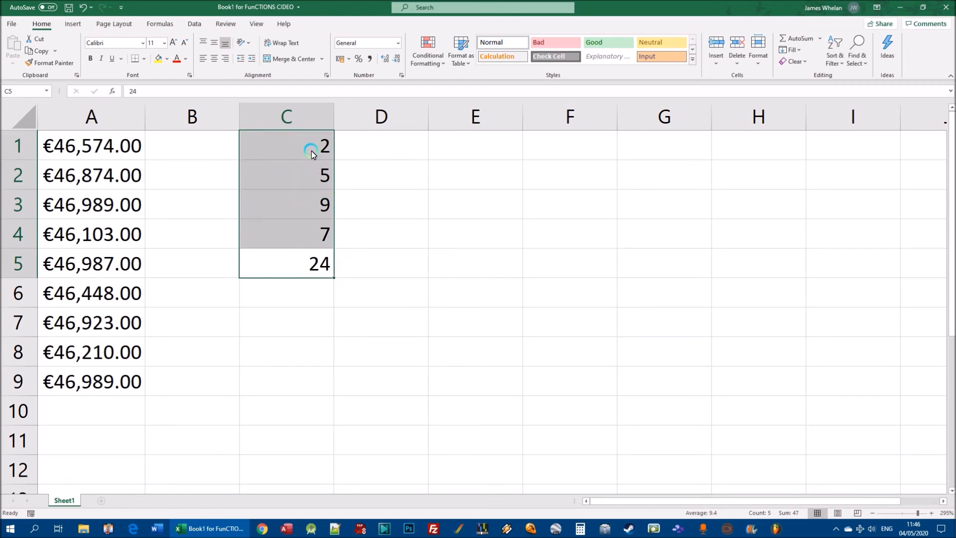
Step: Add 8 in cell C6, highlight C1:C6 as the extended range, and clear C6 again
click(310, 290)
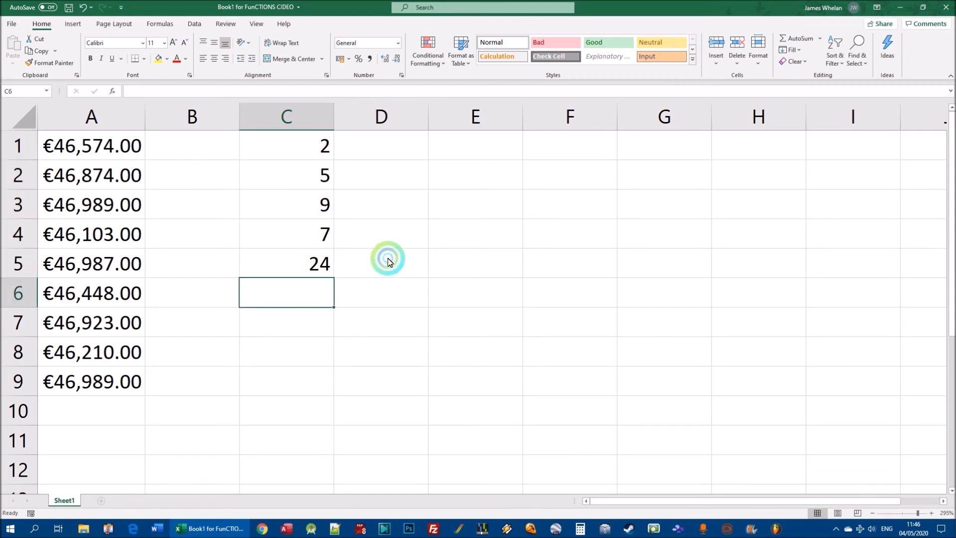
text(8)
key(Return)
drag(294, 149, 294, 301)
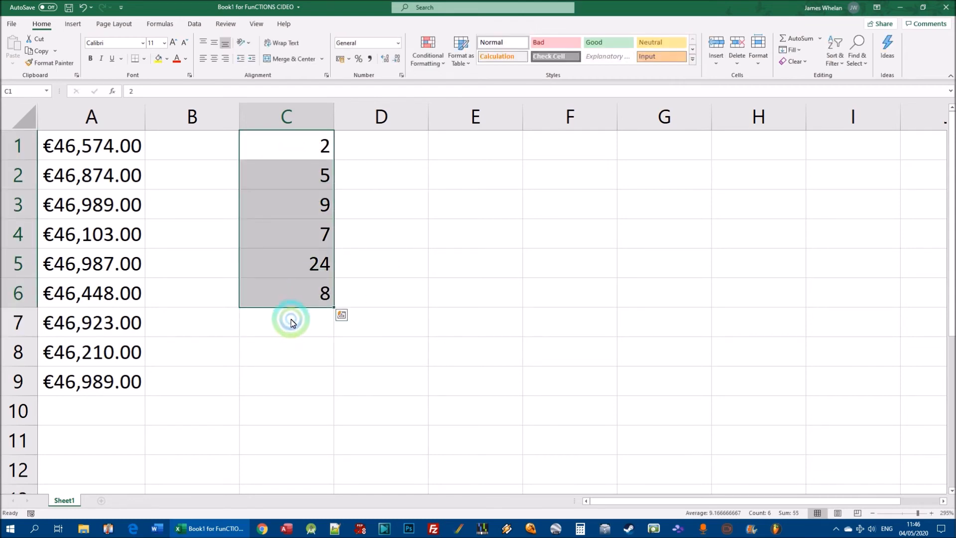
click(280, 294)
key(Delete)
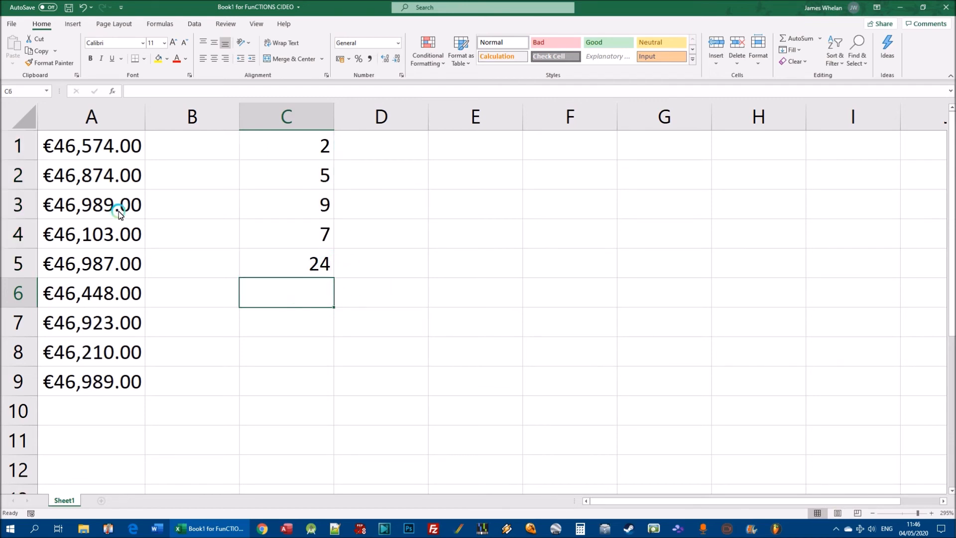
Step: Enter the formula =c1+c2+c3+c4+c5/5 in cell C6 below the second list of numbers
click(79, 412)
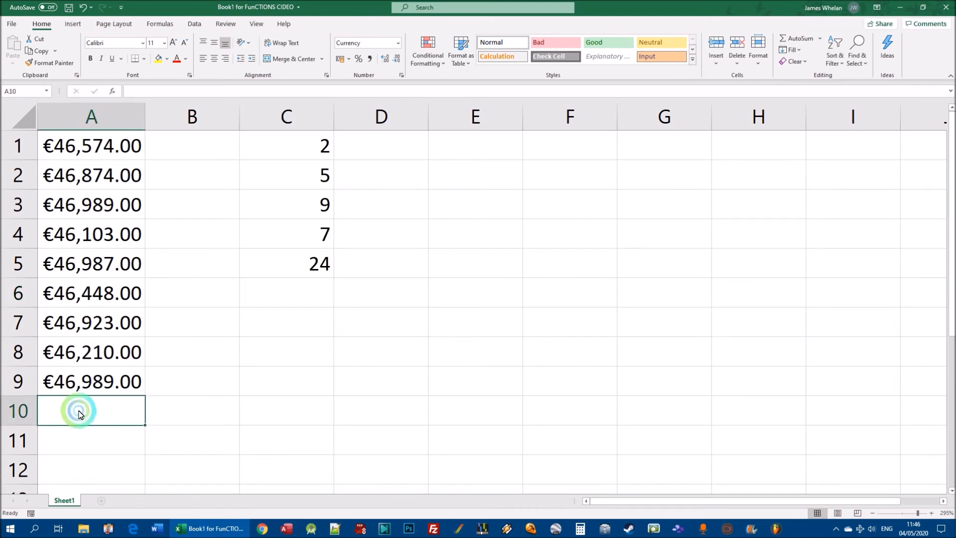
click(317, 297)
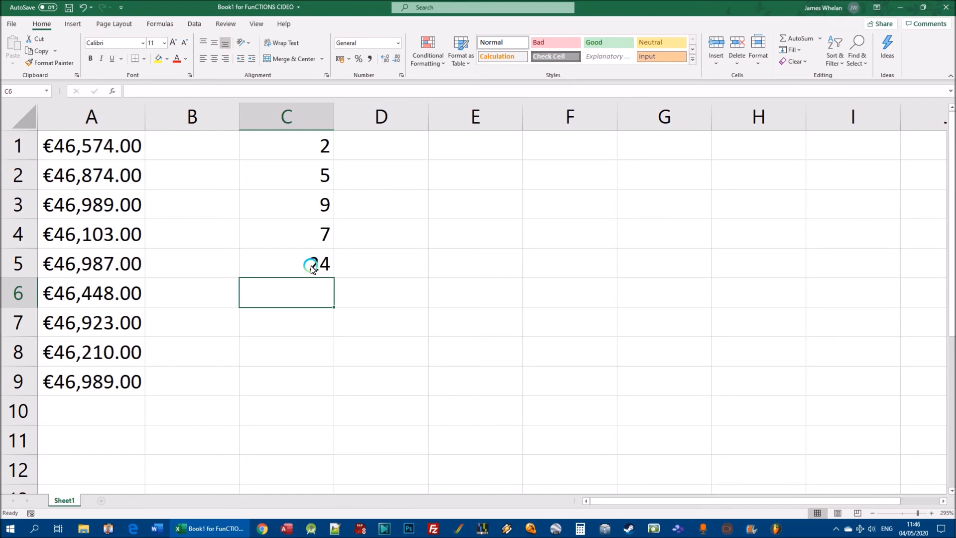
text(=)
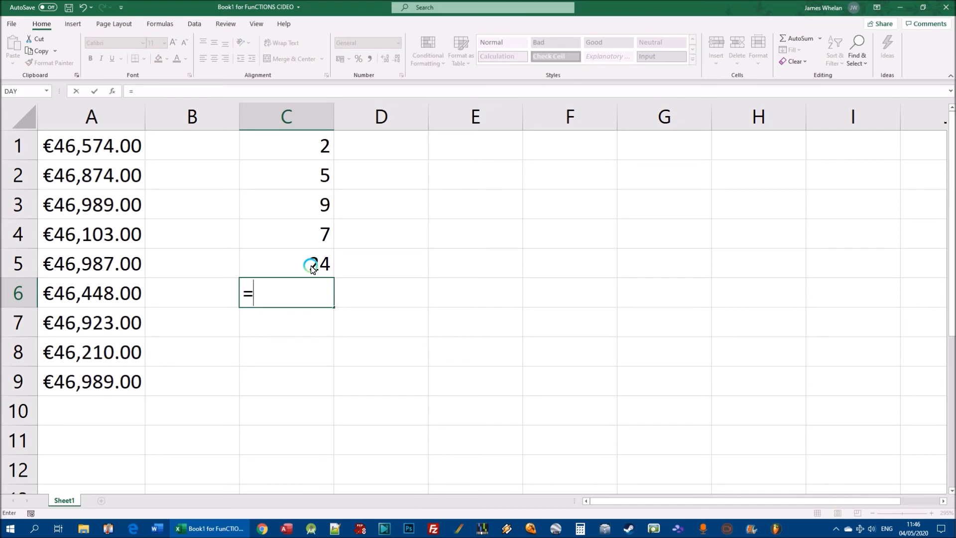
text(c1)
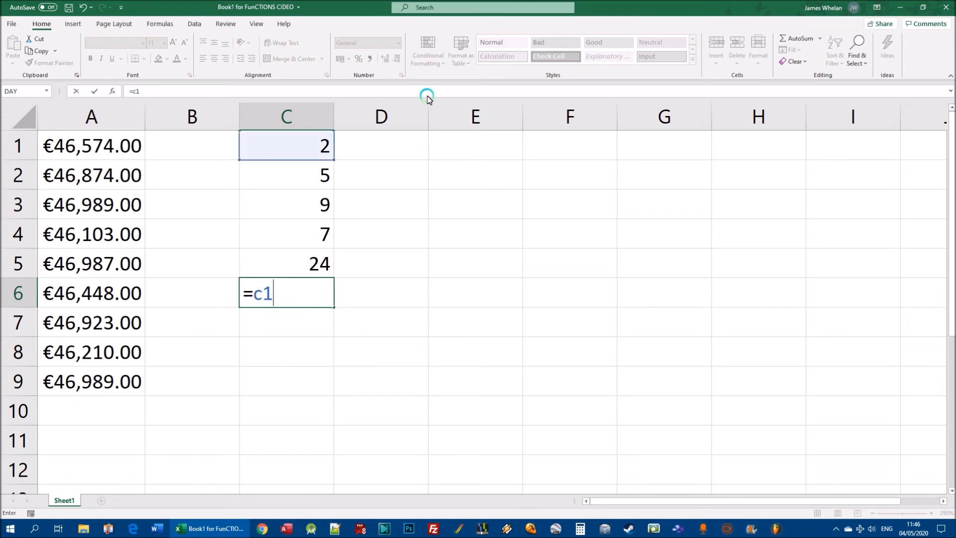
text(+c2+)
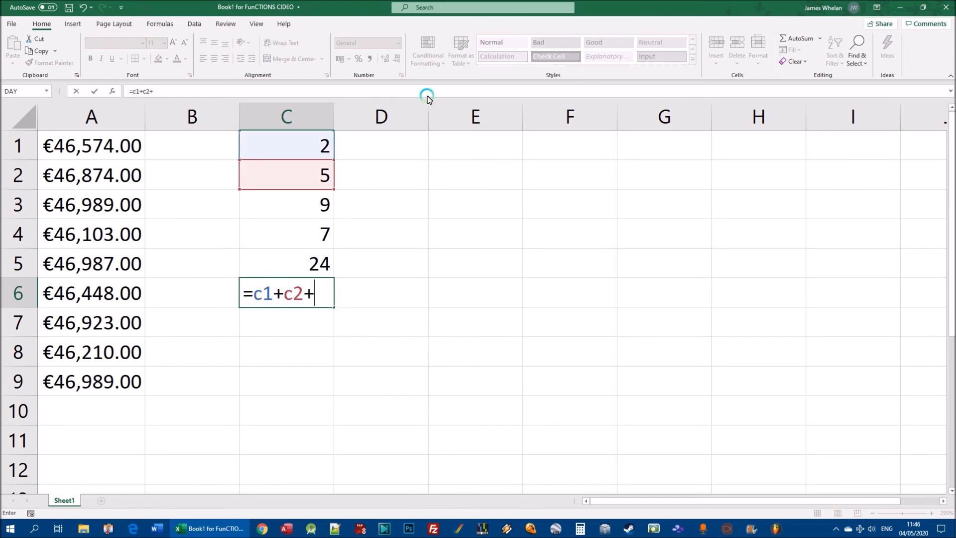
text(c3+c4)
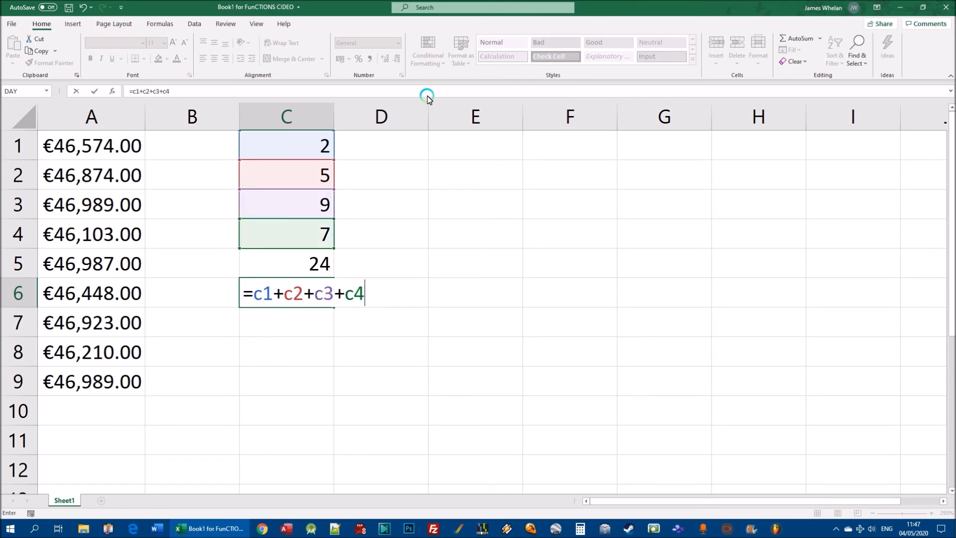
text(+c5)
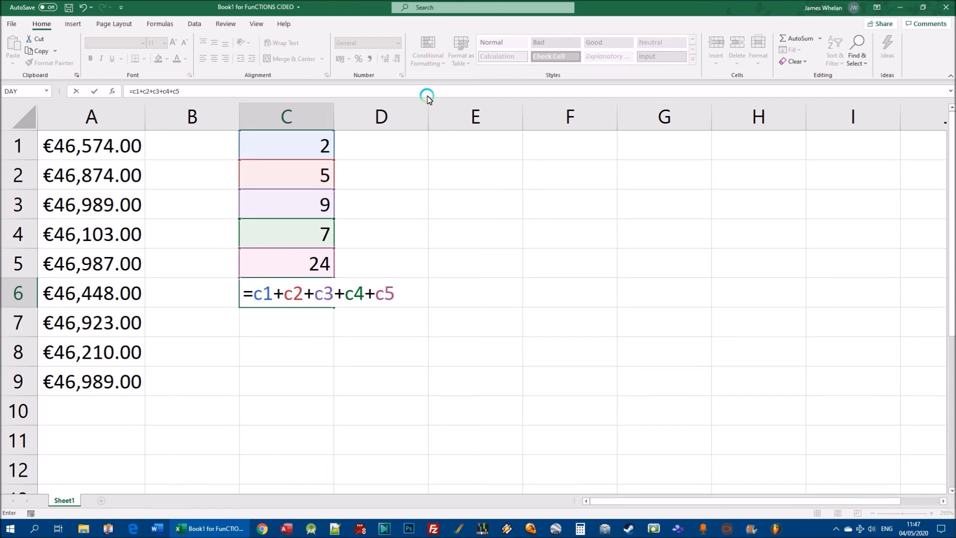
text(/5)
key(Return)
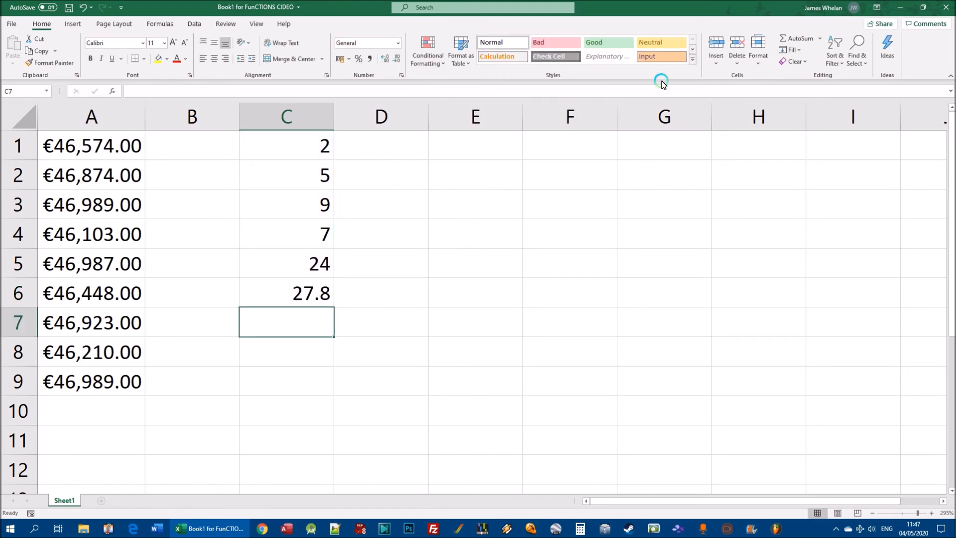
Step: Inspect the formula in cell C6 and enter the text BODMAS in cell F3
click(301, 296)
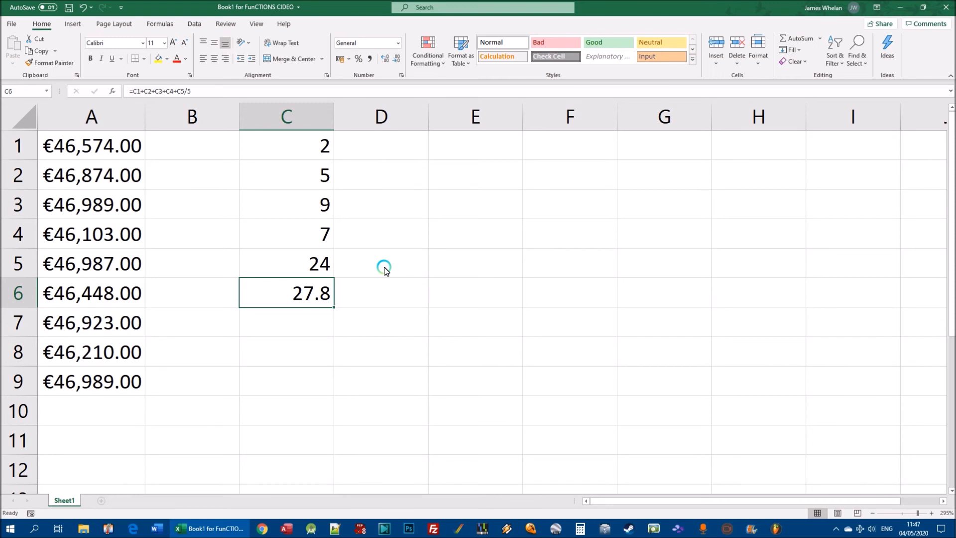
double_click(313, 297)
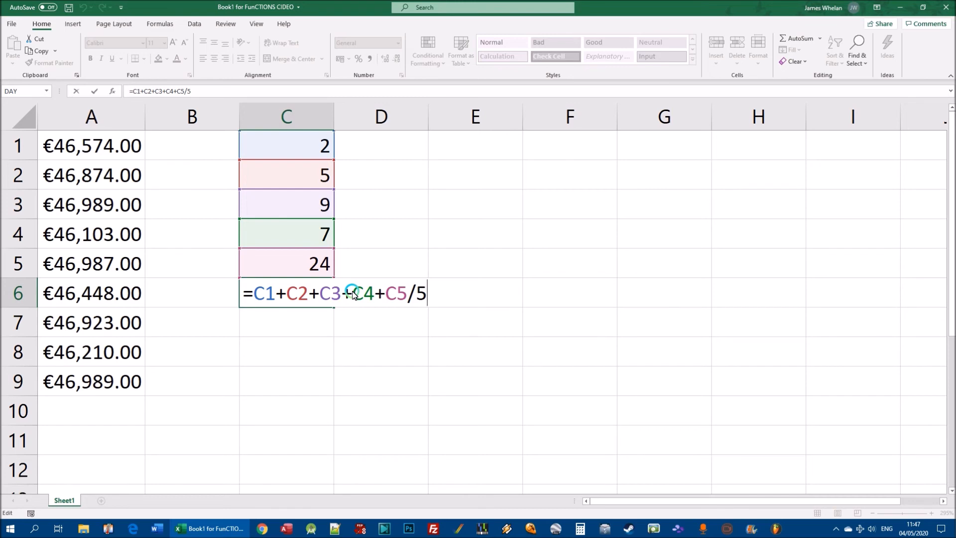
click(567, 203)
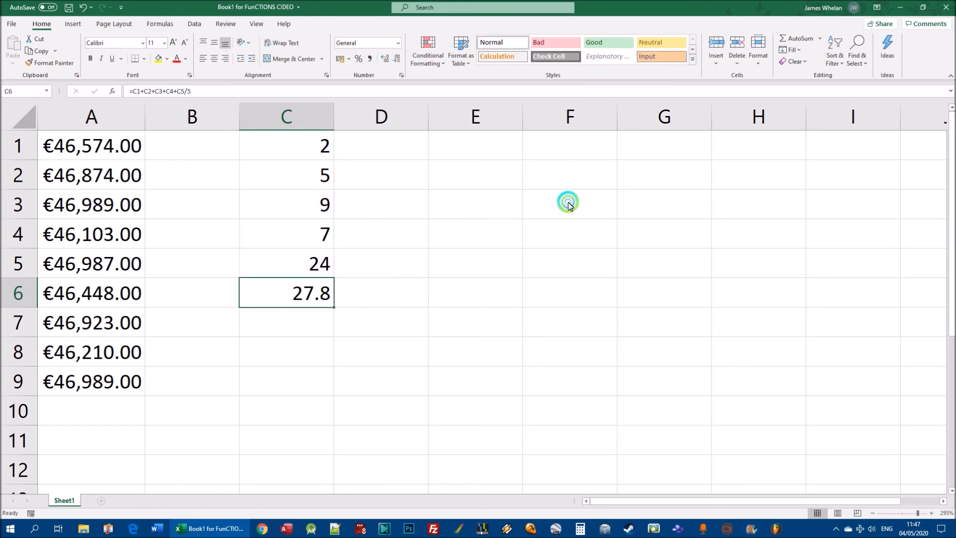
text(BOM)
key(BackSpace)
text(DMAS)
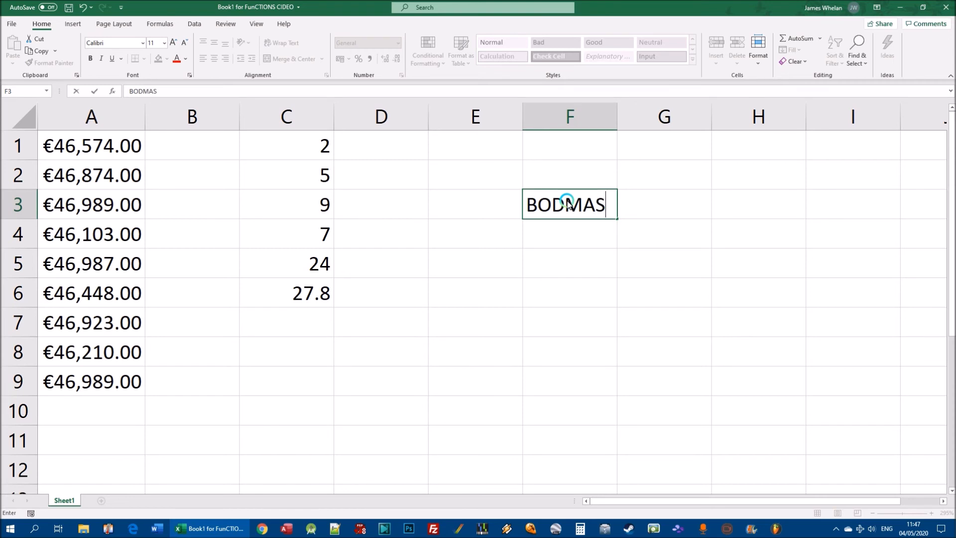
key(Return)
Step: Open the formula in C6 and highlight its addition part and its /5 part to examine the order of operations
click(309, 293)
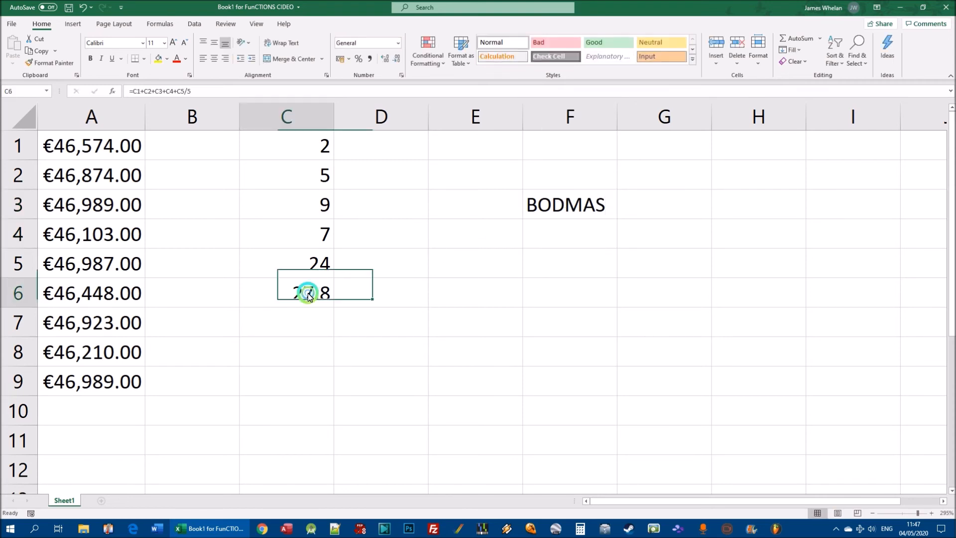
double_click(315, 300)
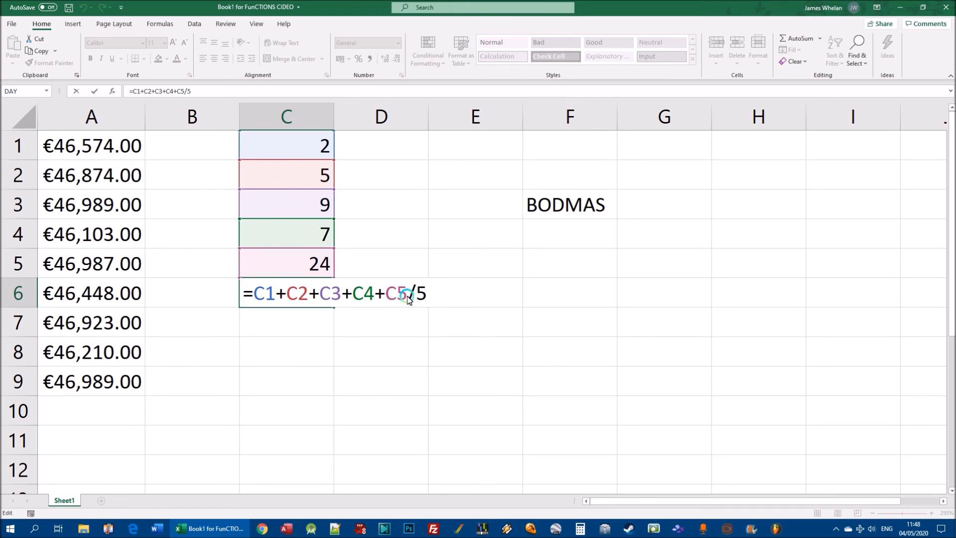
drag(413, 296, 420, 291)
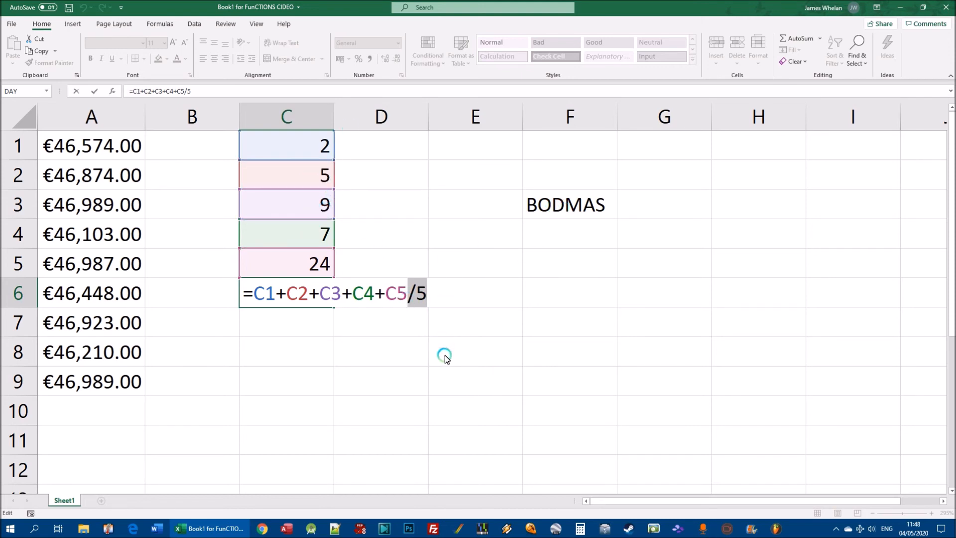
drag(407, 293, 255, 295)
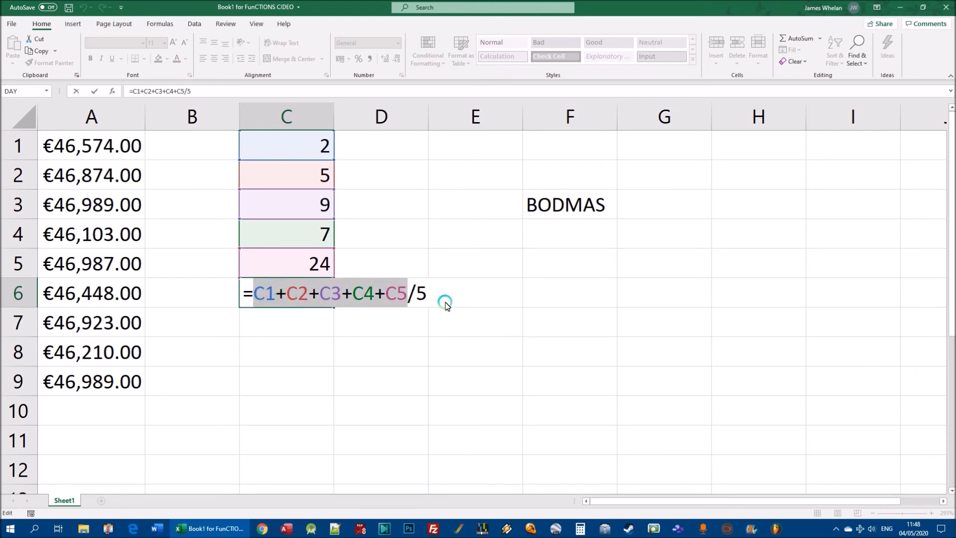
drag(407, 293, 433, 295)
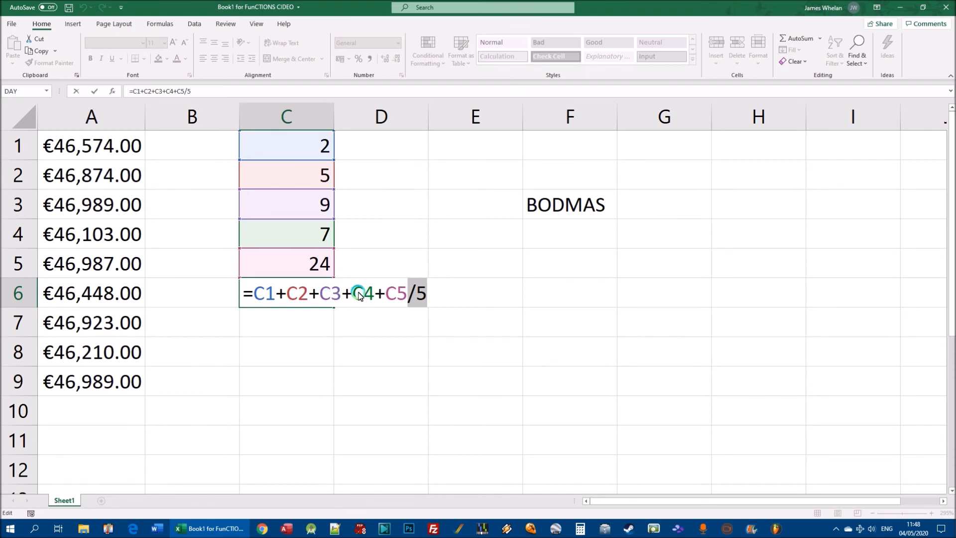
drag(254, 295, 436, 295)
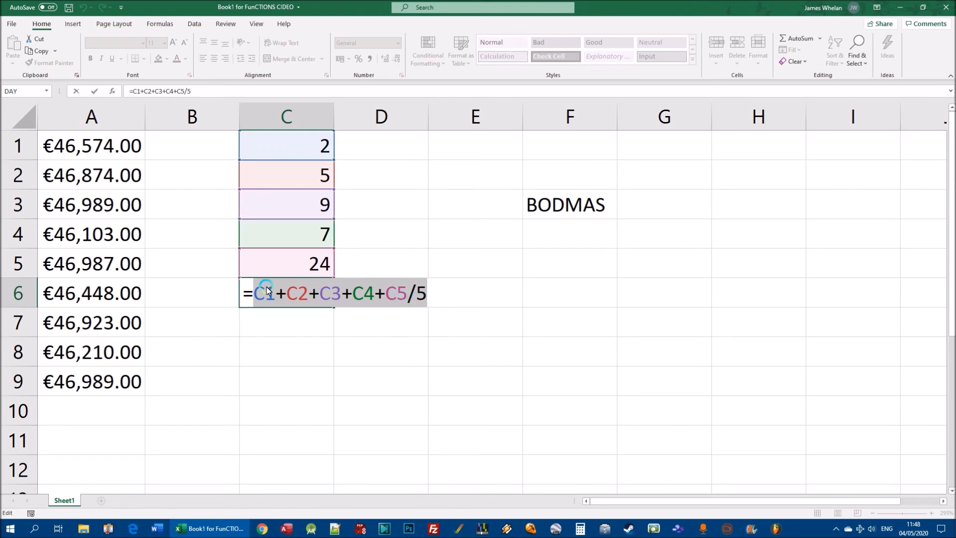
Step: Enclose the addition in C6 in brackets so the formula reads =(C1+C2+C3+C4+C5)/5
click(255, 295)
text(()
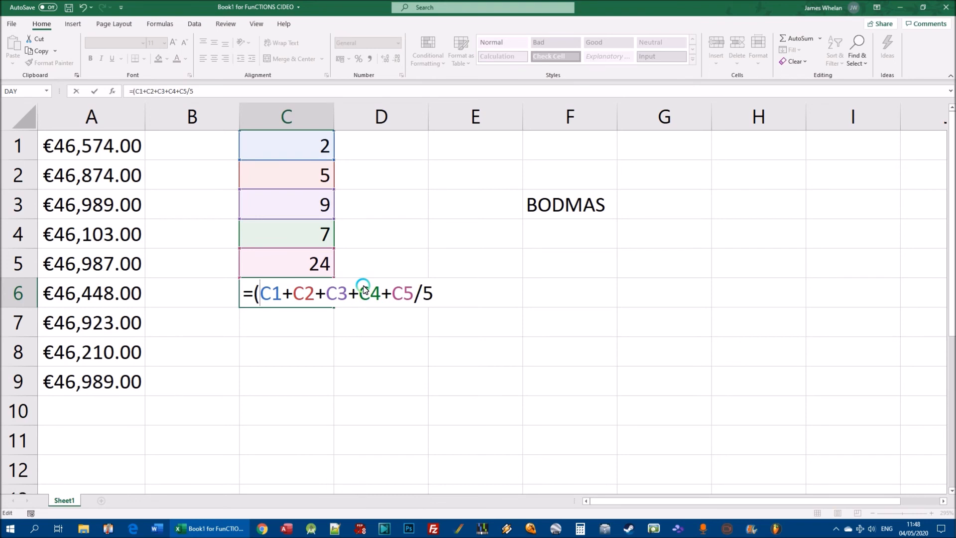
click(417, 294)
text())
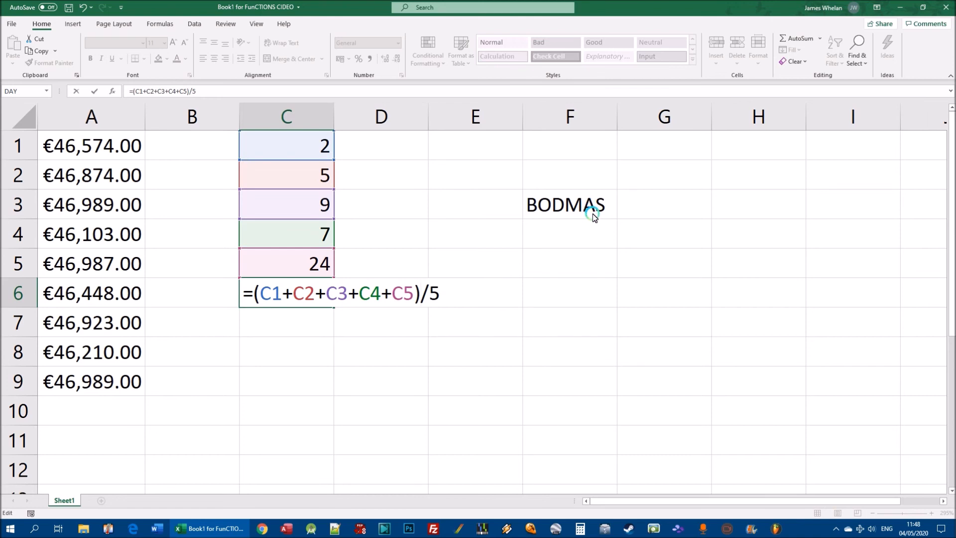
drag(260, 296, 450, 309)
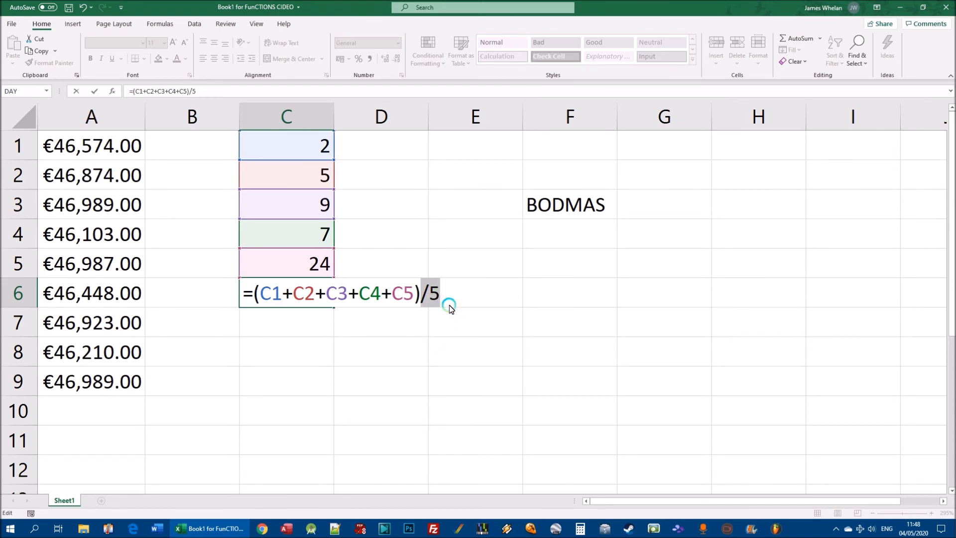
key(Return)
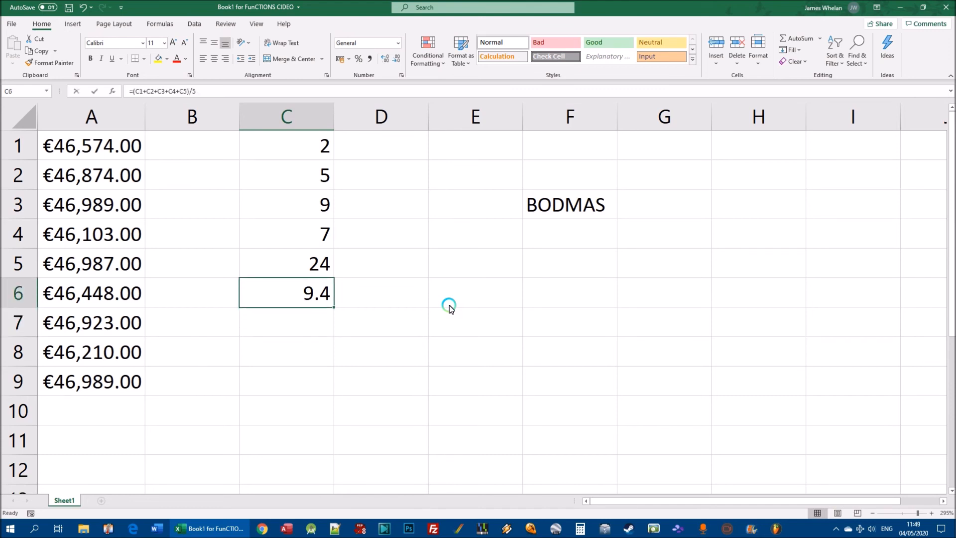
Step: Replace the bracketed addition formula in cell C6 with =SUM(C1:C5)/5
key(F2)
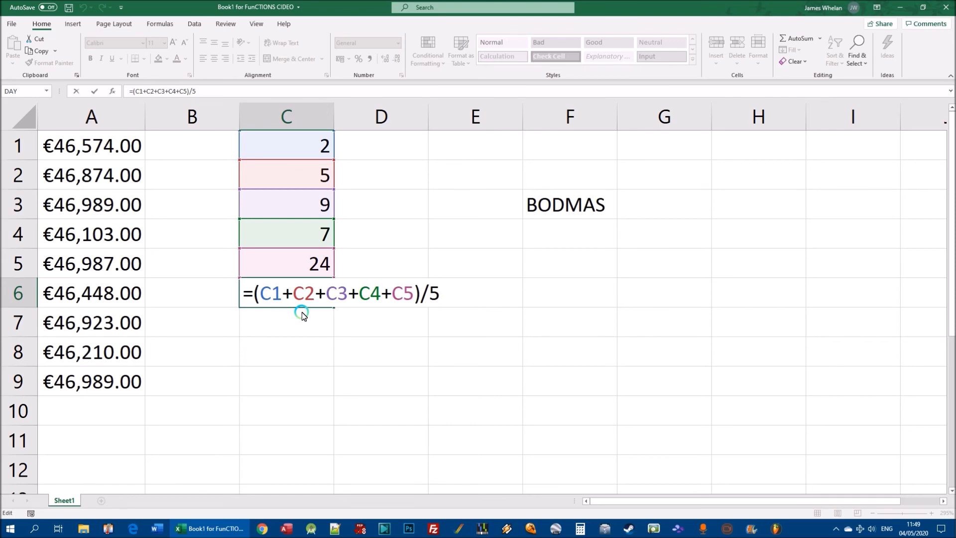
drag(253, 294, 528, 304)
key(BackSpace)
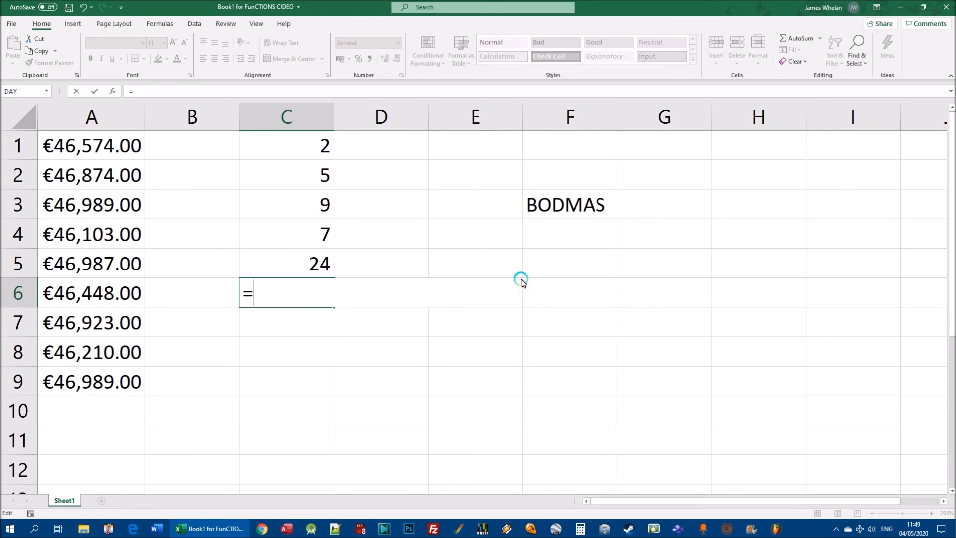
text(SUM)
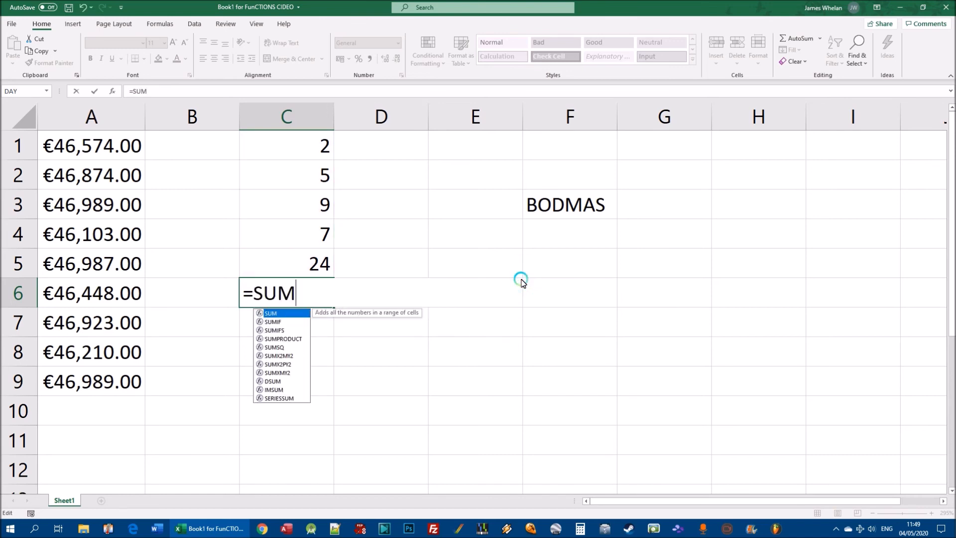
text((C1:)
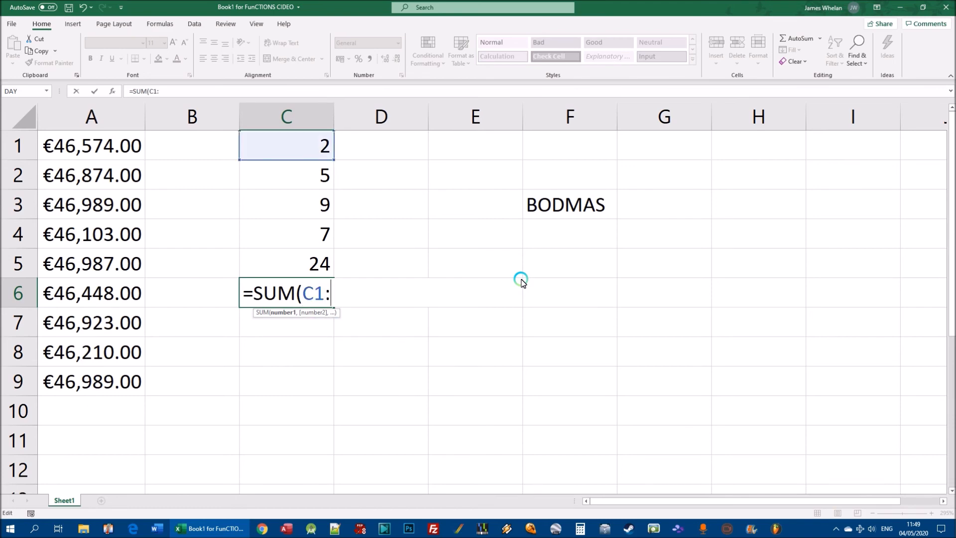
text(c5))
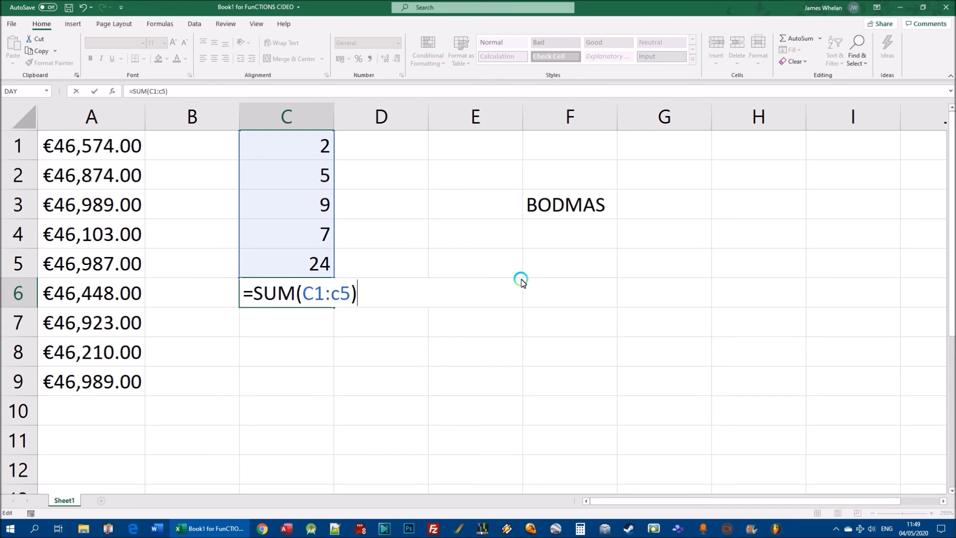
text(/5)
key(Return)
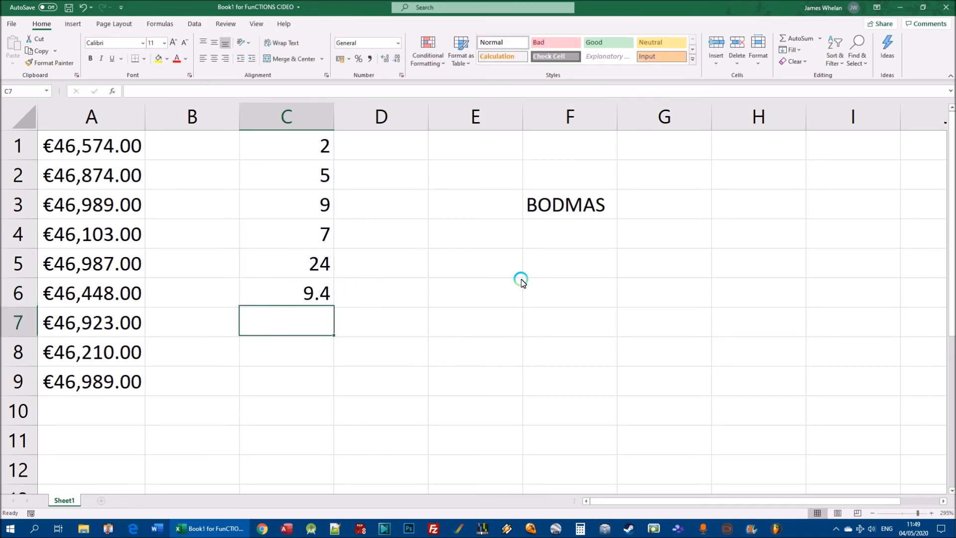
Step: Open the SUM formula in C6 and highlight its parts, including the division by 5
key(Up)
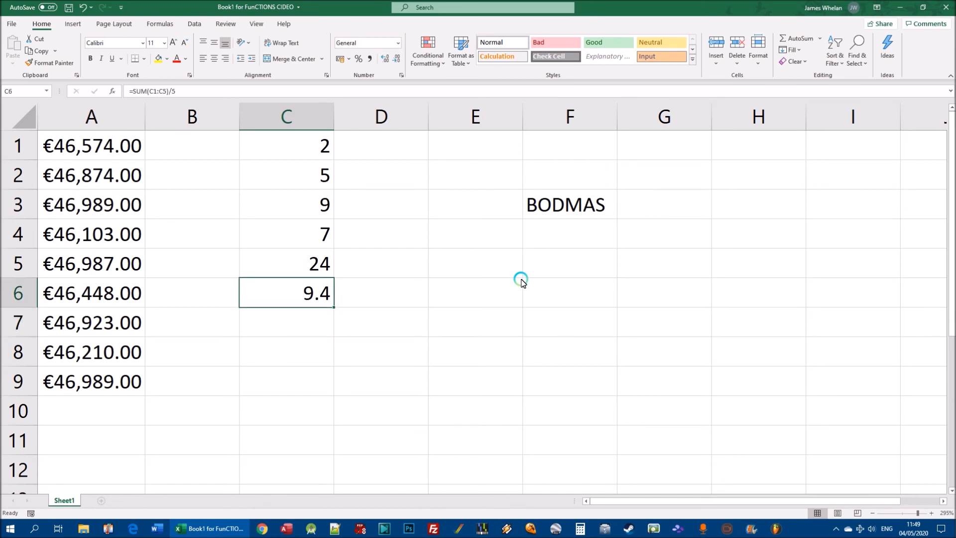
key(F2)
drag(244, 300, 380, 293)
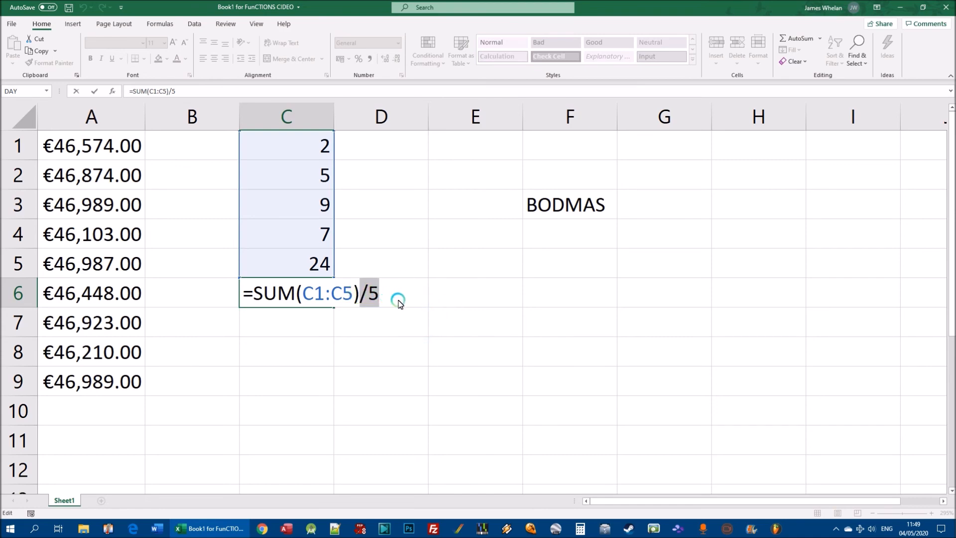
Step: Replace the SUM and division formula in cell C6 with =AVERAGE(C1:C5)
drag(389, 301, 259, 294)
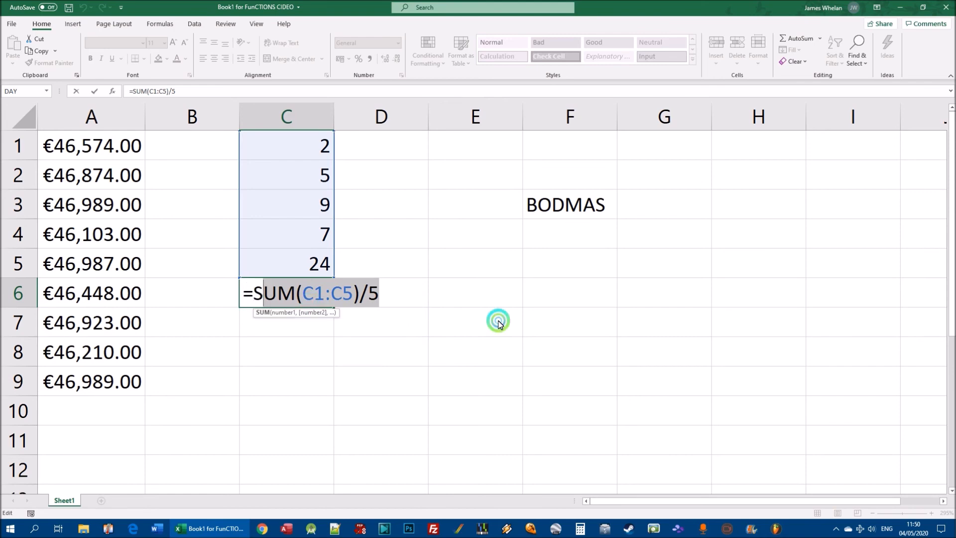
text(S)
key(BackSpace)
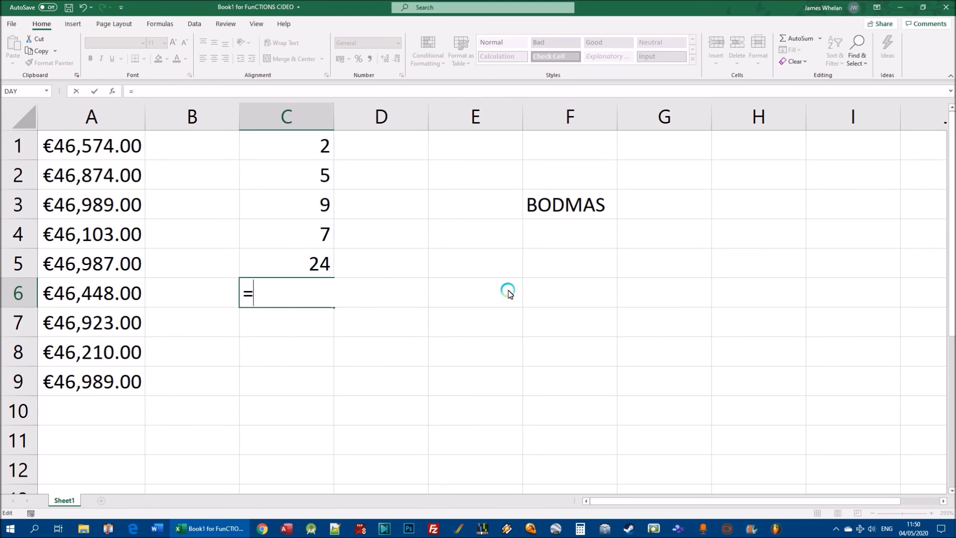
text(AVERAGE(A1)
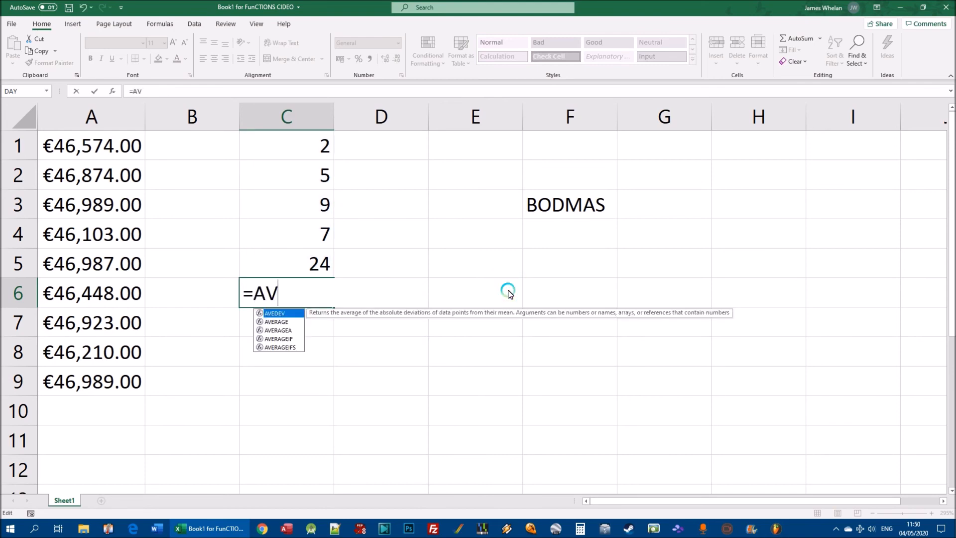
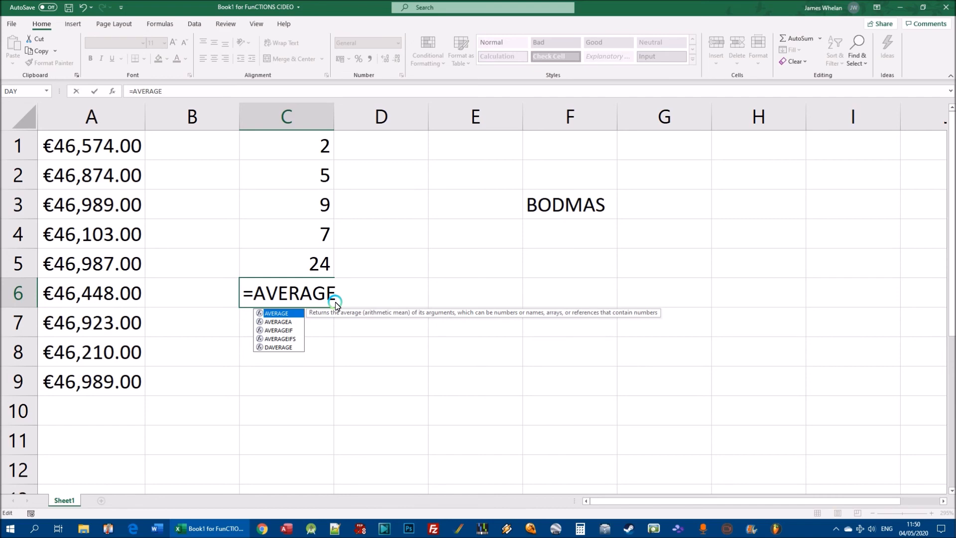
text(()
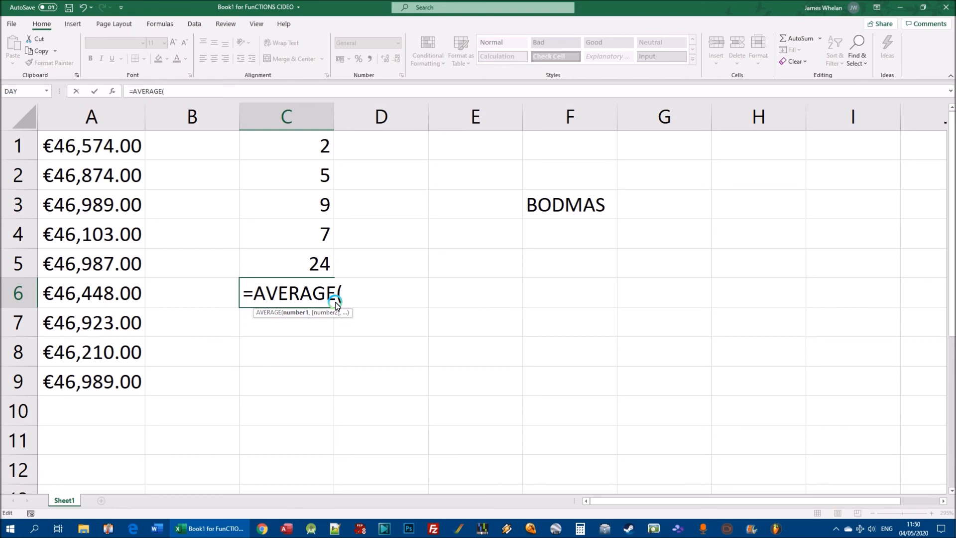
text(A1)
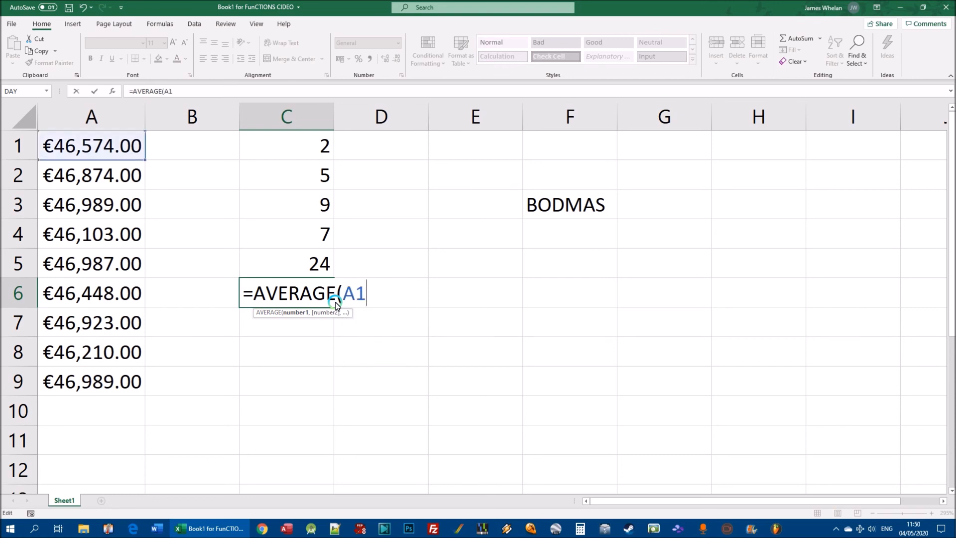
key(BackSpace)
key(BackSpace)
text(C1)
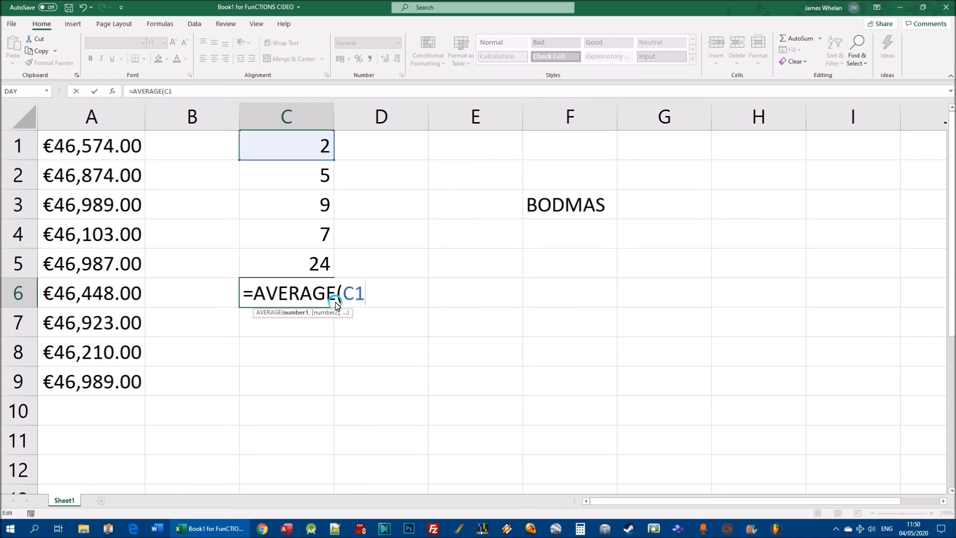
text(:C)
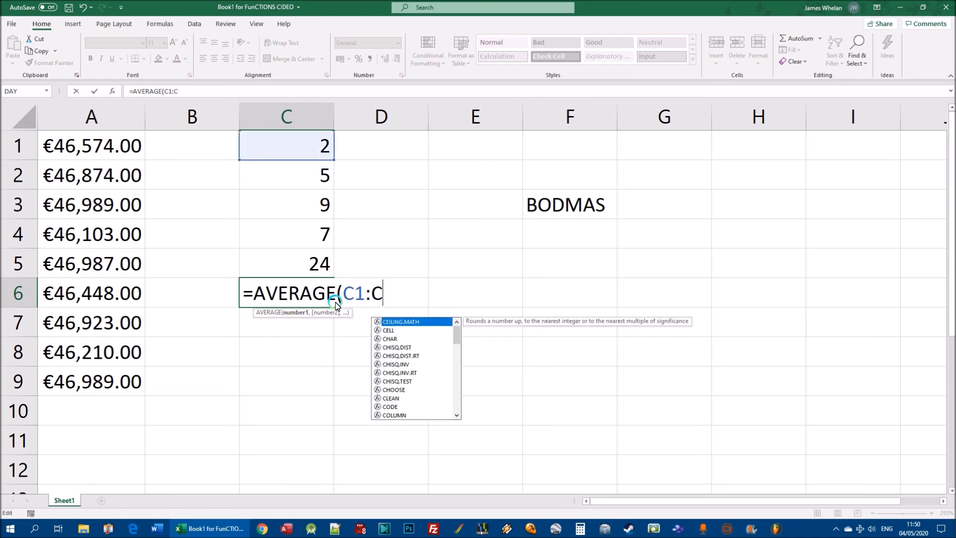
text(5))
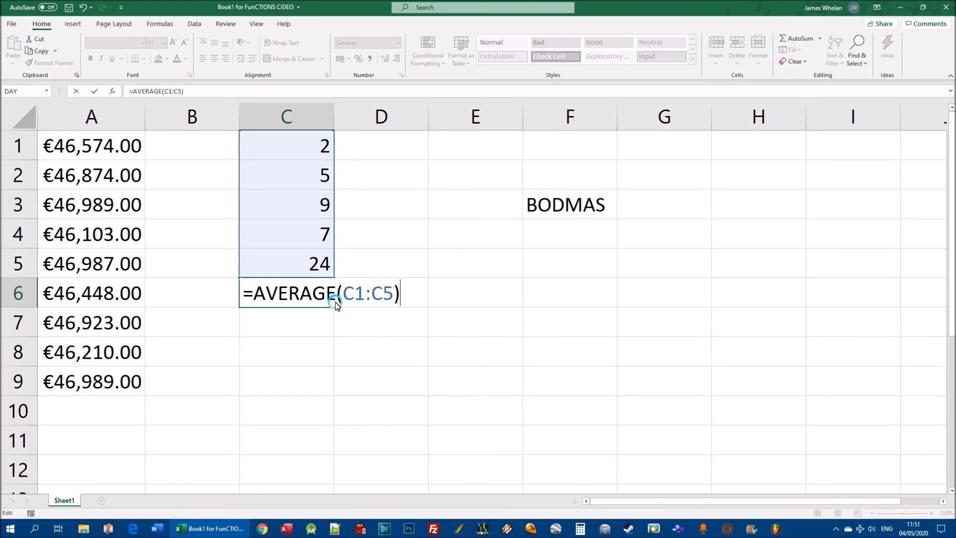
key(ctrl+Return)
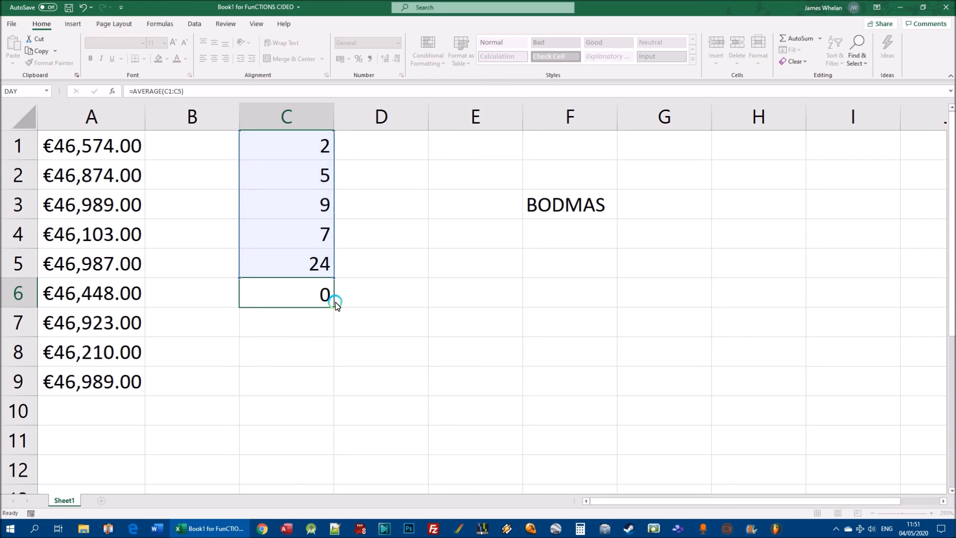
key(Up)
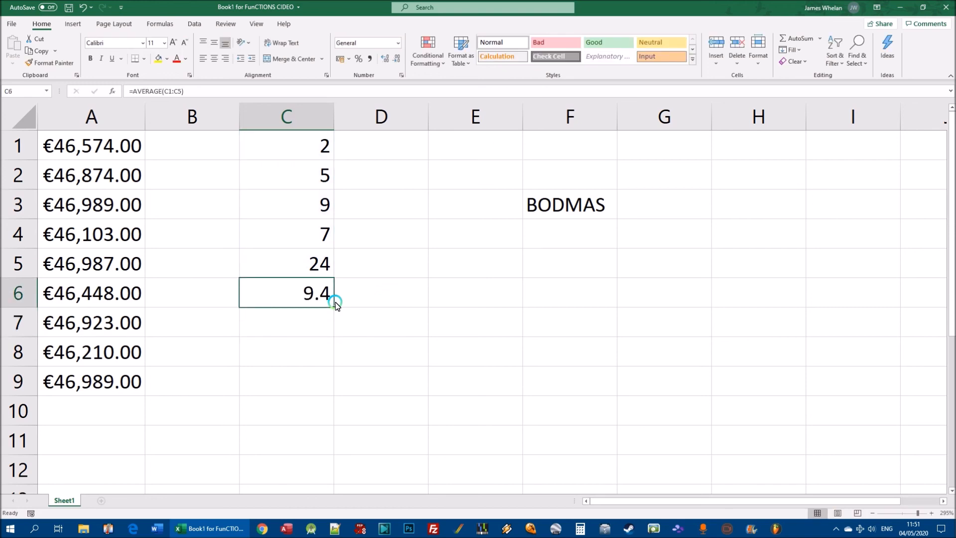
Step: Open the AVERAGE formula in cell C6 to examine its function and range
key(F2)
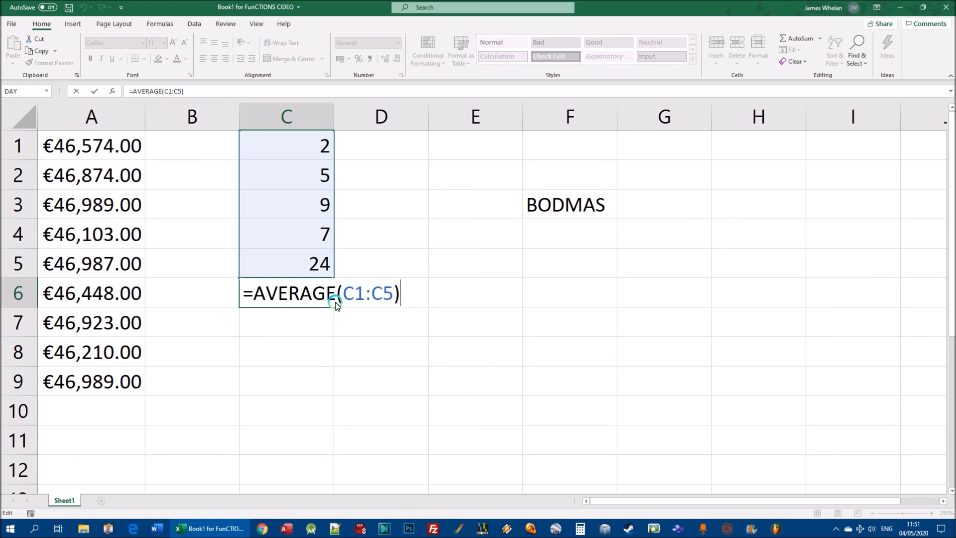
key(Return)
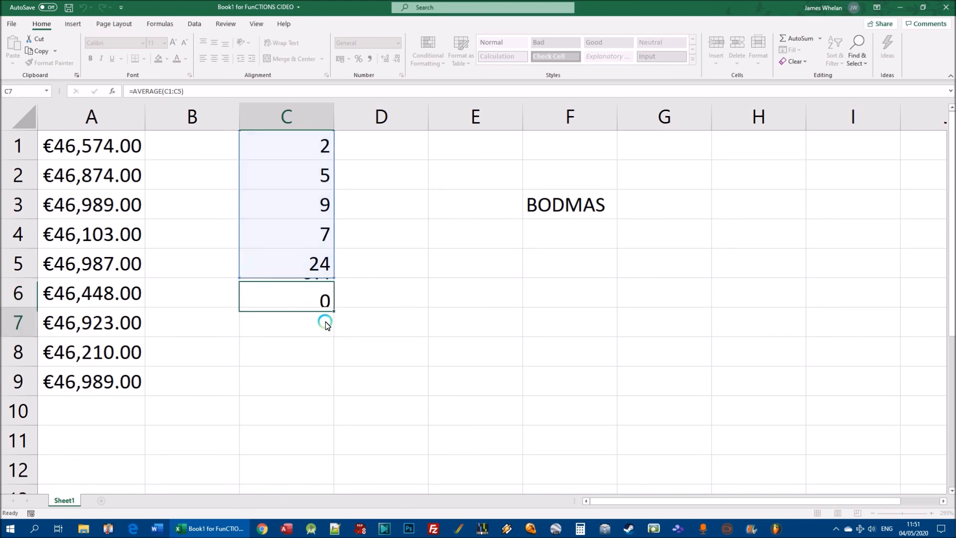
click(315, 294)
double_click(333, 294)
click(367, 292)
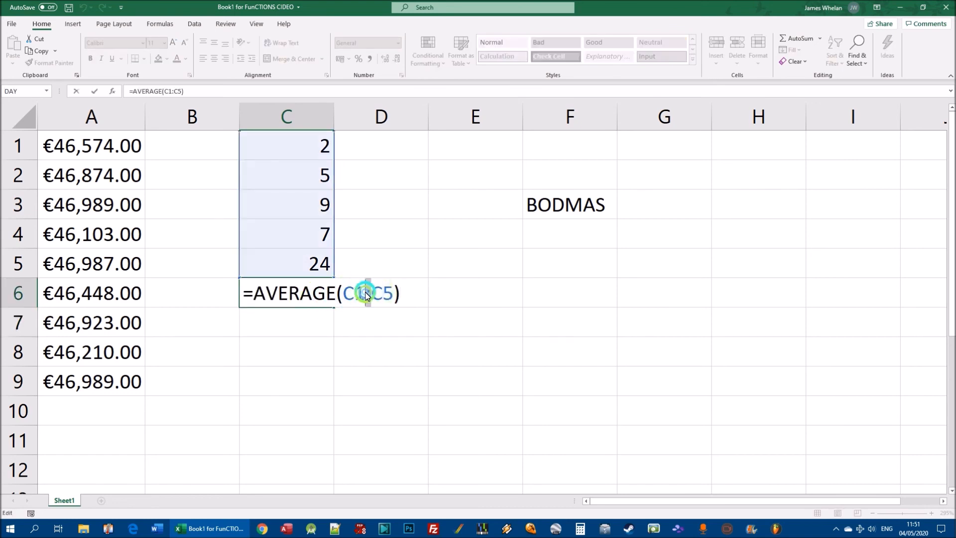
Step: Enter =AVERAGE(A1:A9) in cell A10 to average the euro amounts in column A
click(68, 422)
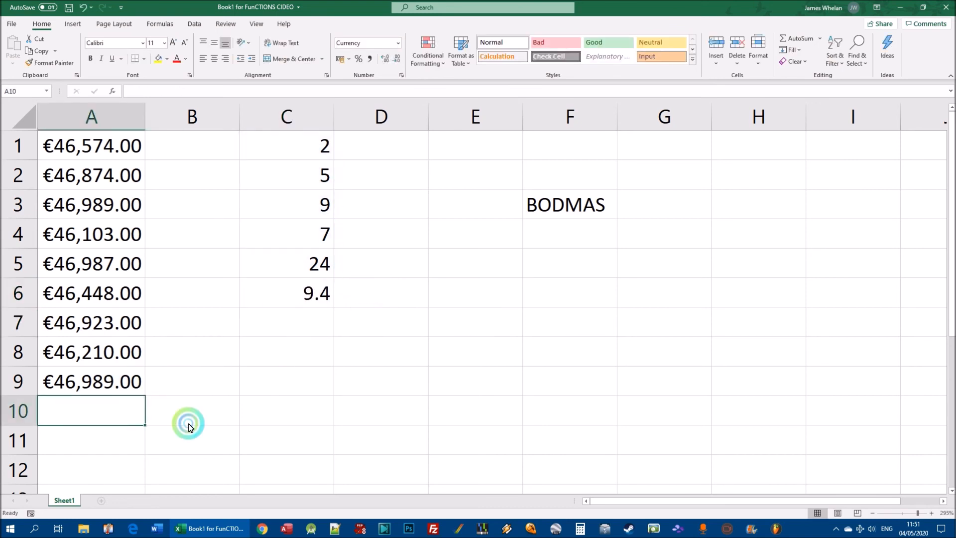
text(=)
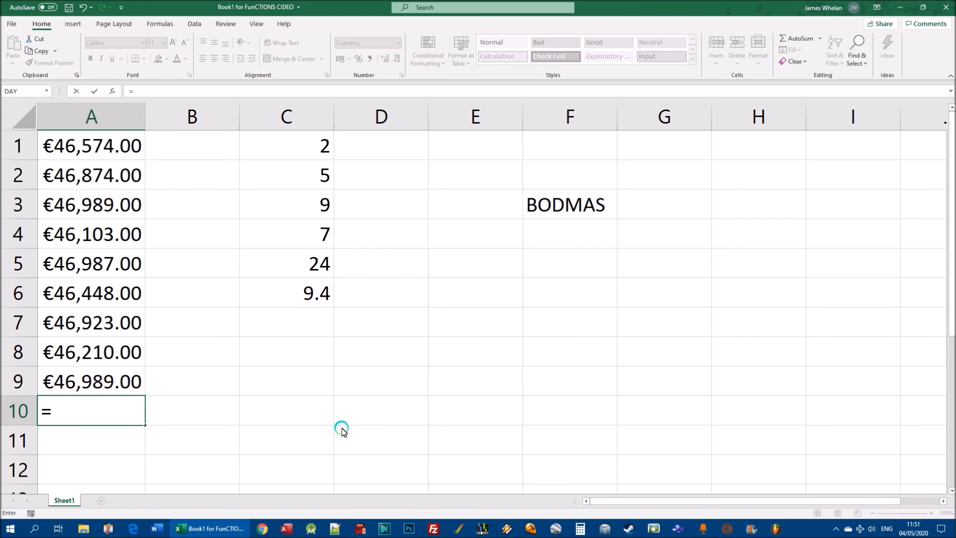
text(AVERAGE()
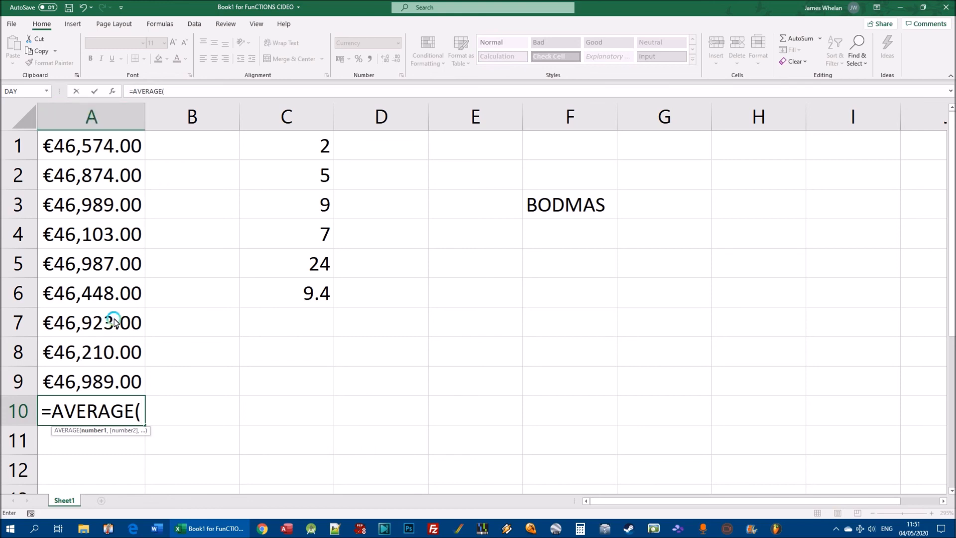
text(A1)
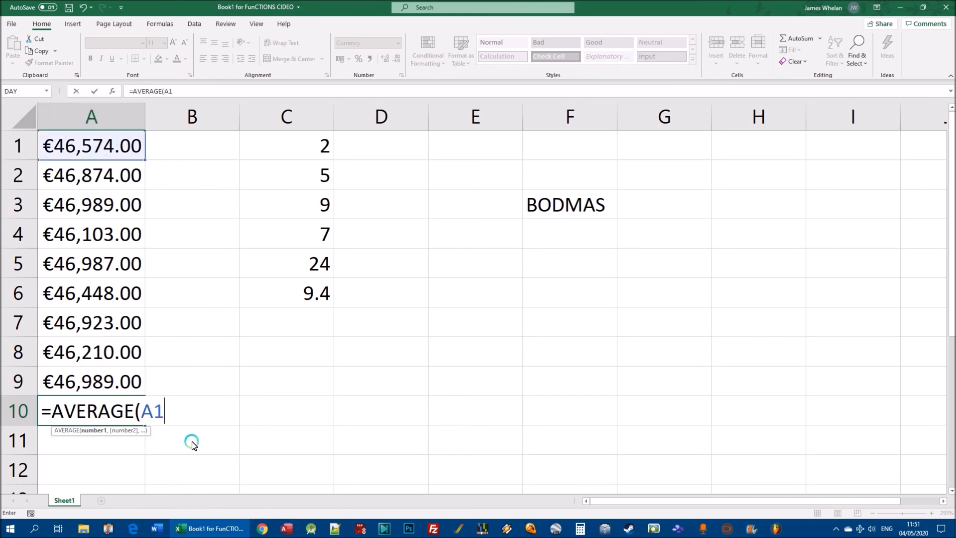
text(:A9)
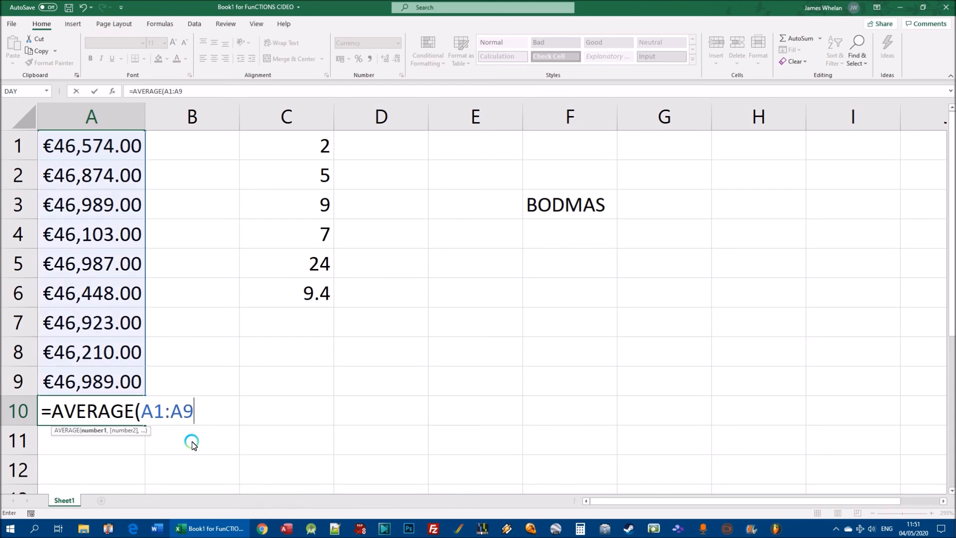
text())
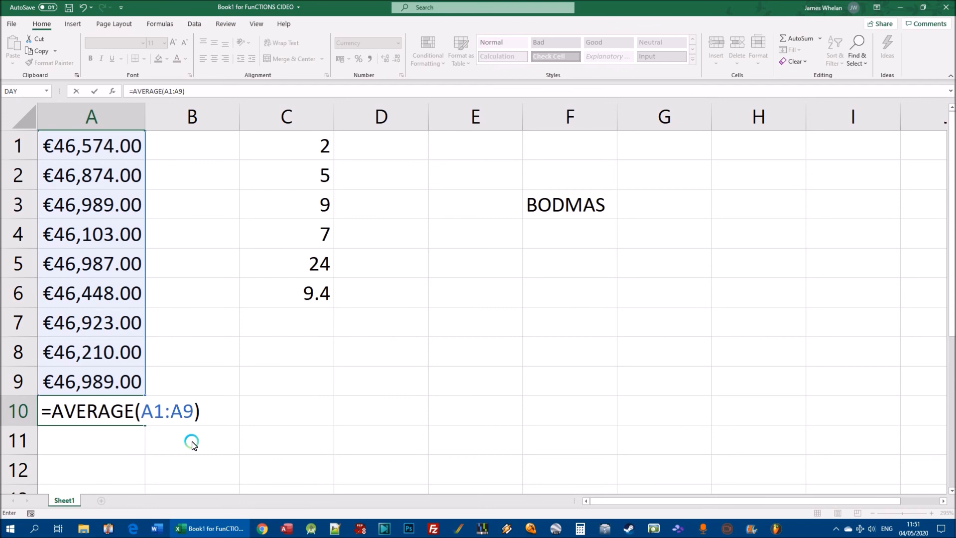
key(Return)
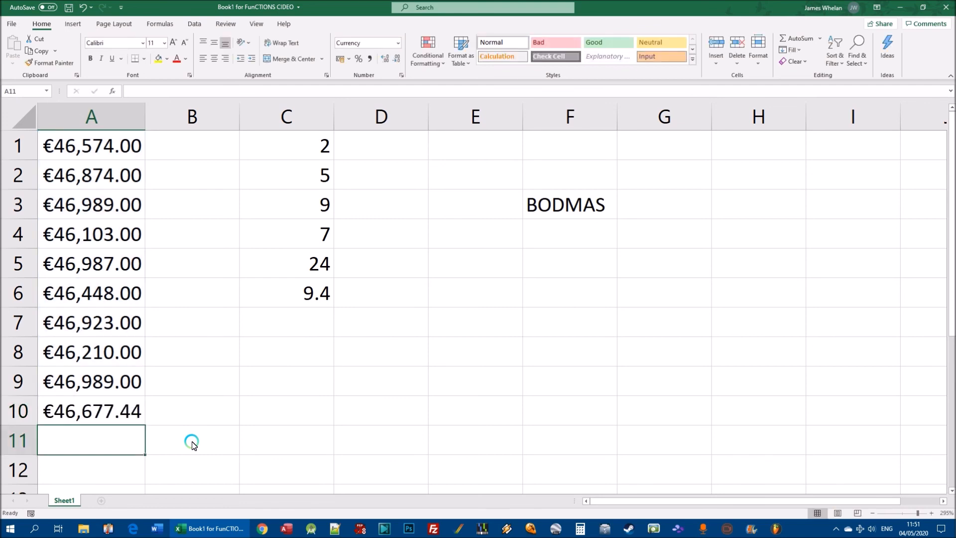
key(Up)
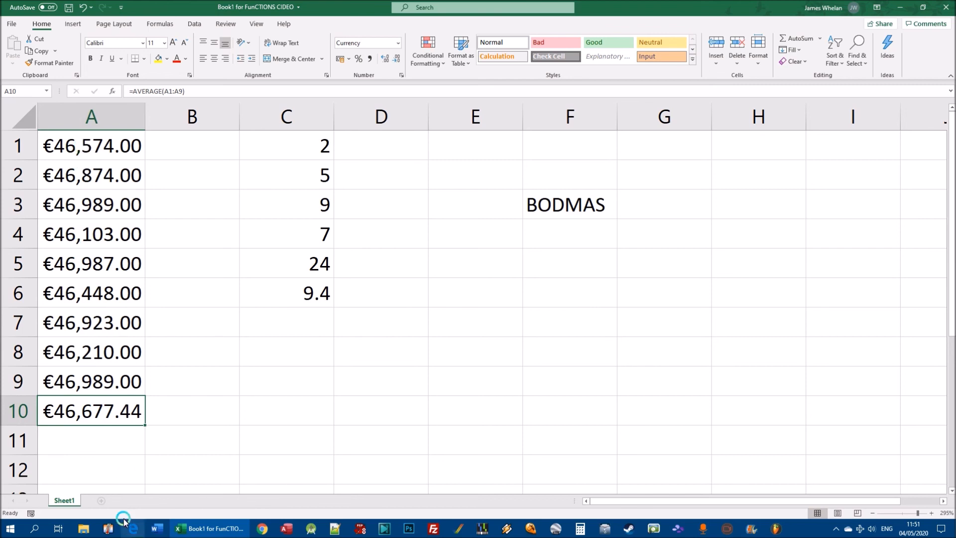
Step: Try ending the AVERAGE range in A10 at A4 and at A7, and set it back to A1:A9
double_click(85, 407)
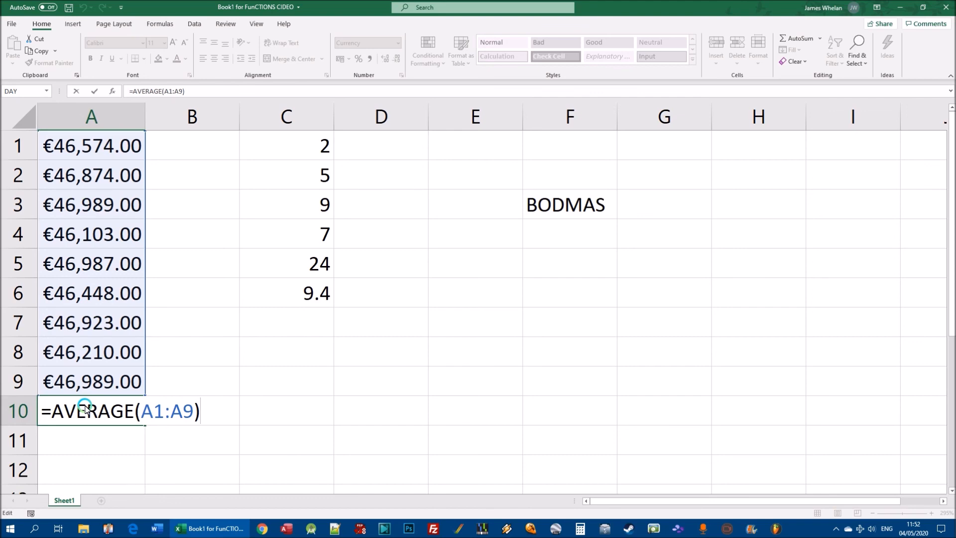
key(Left)
key(BackSpace)
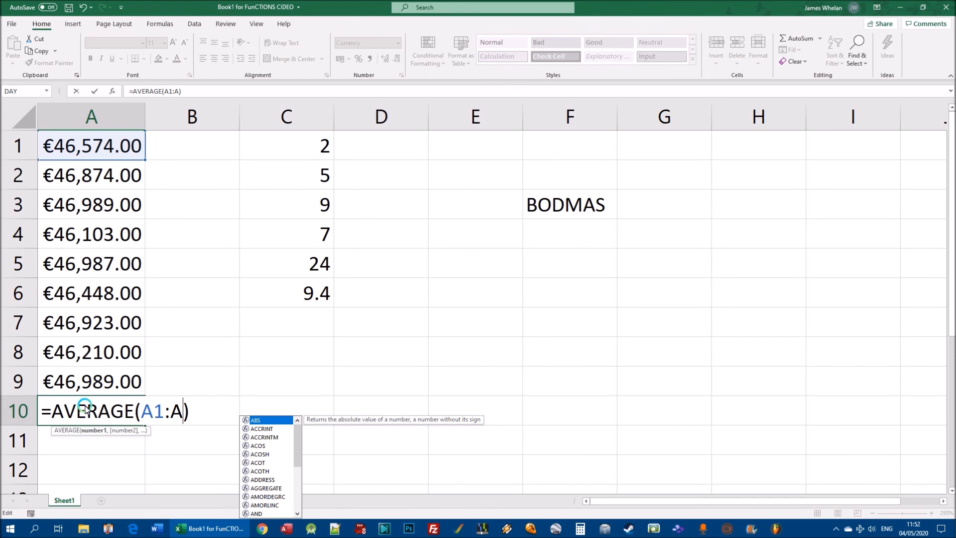
text(4)
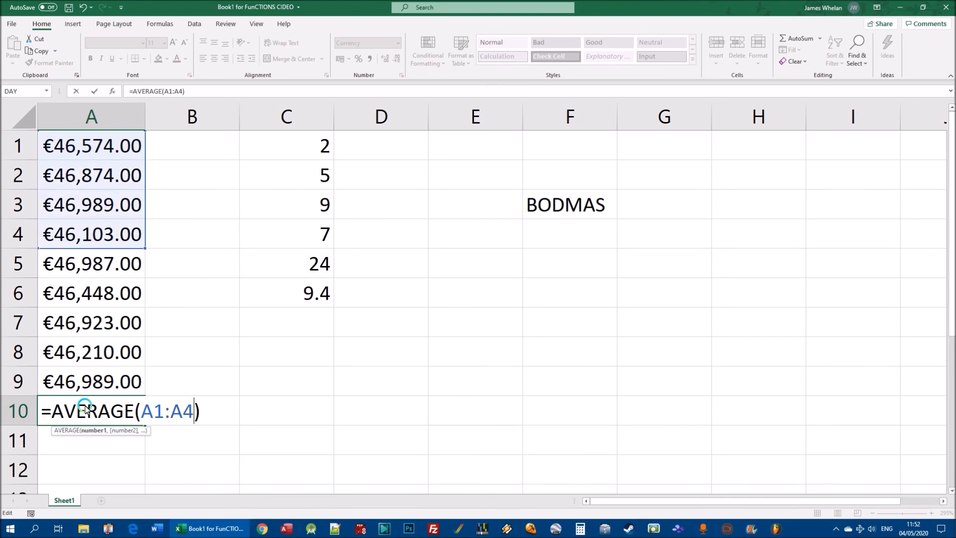
key(BackSpace)
text(7)
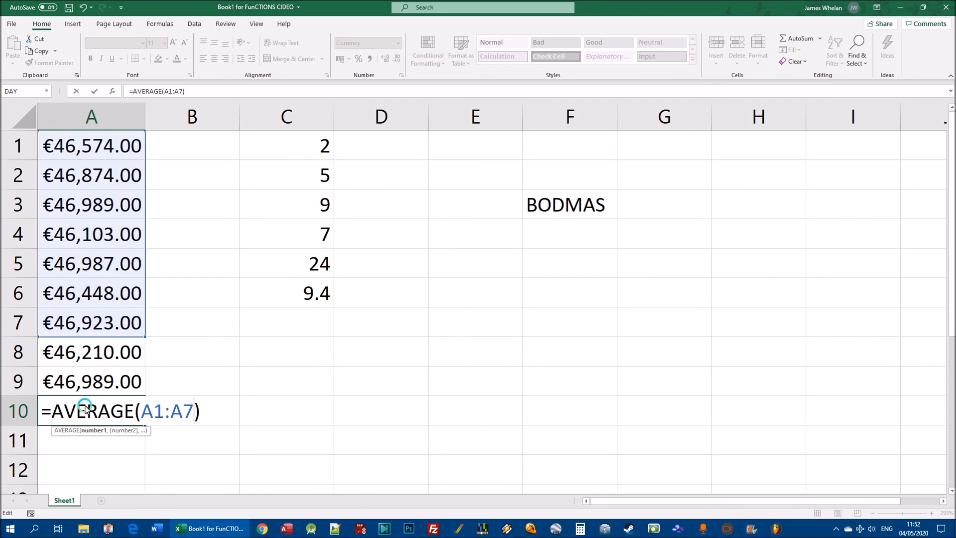
key(BackSpace)
text(0)
key(BackSpace)
text(9)
key(Return)
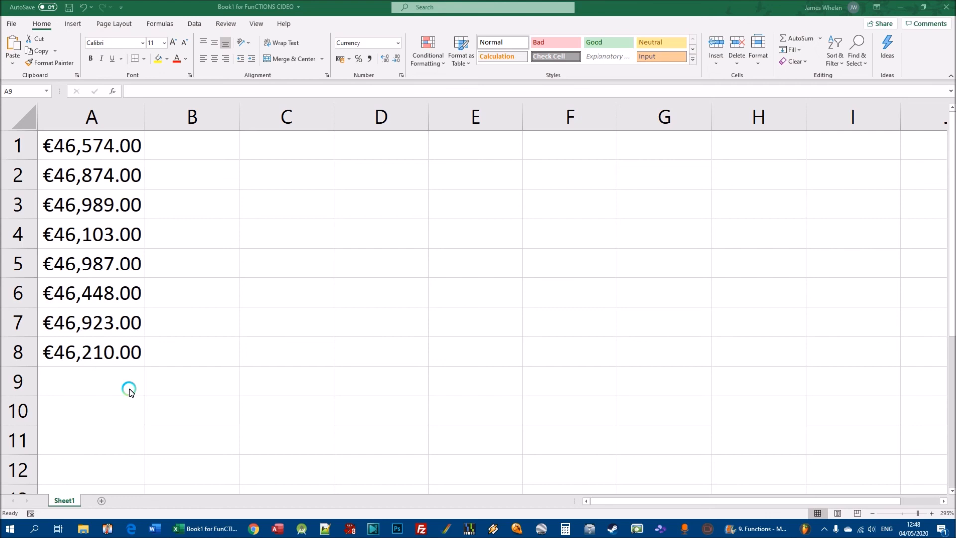
Step: Use AutoSum's Average function to insert =AVERAGE(A1:A8) in cell A9, highlighting the whole formula before accepting it
click(77, 379)
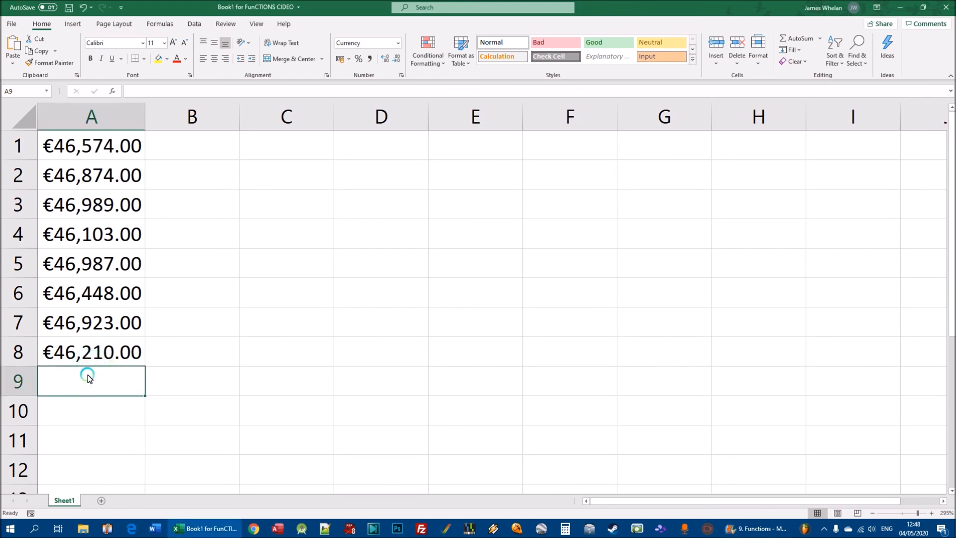
click(821, 40)
click(821, 41)
click(821, 40)
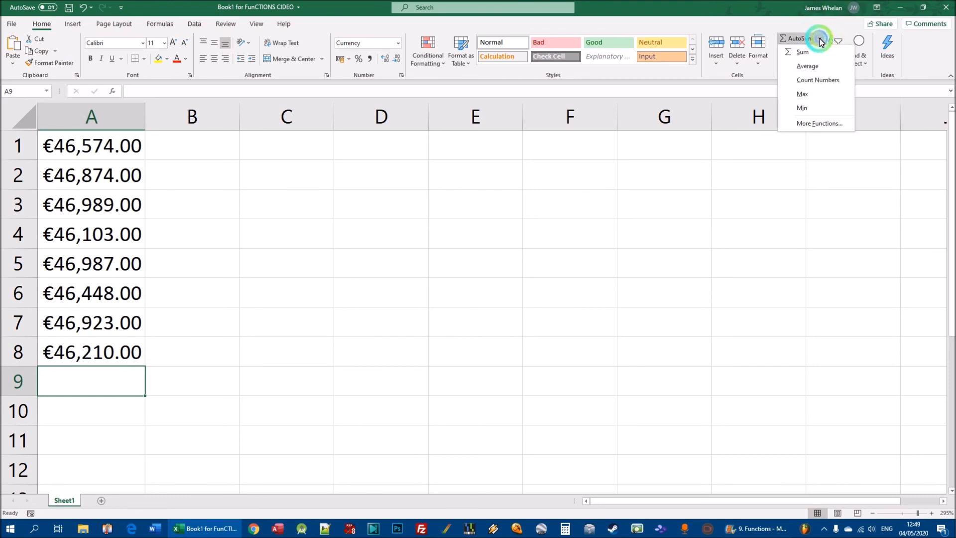
click(817, 67)
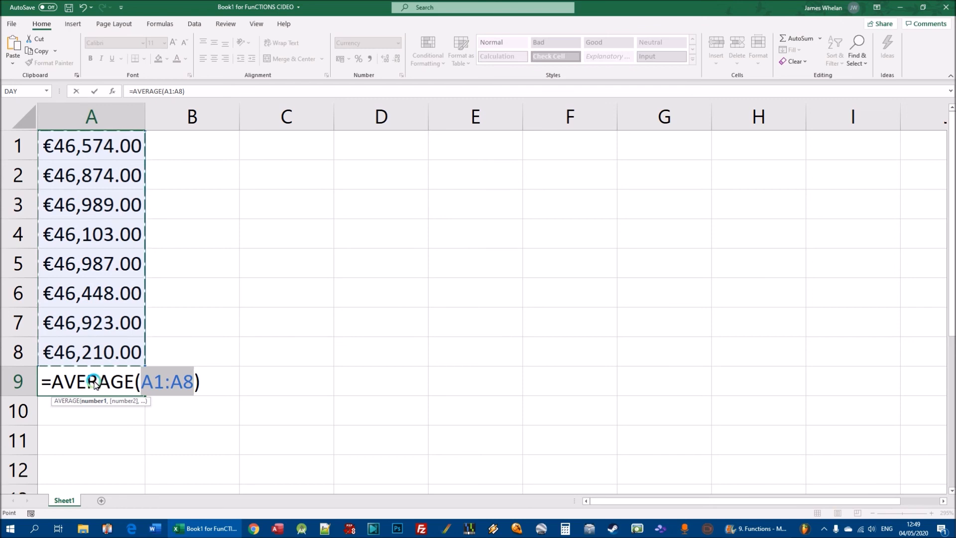
drag(42, 386, 190, 387)
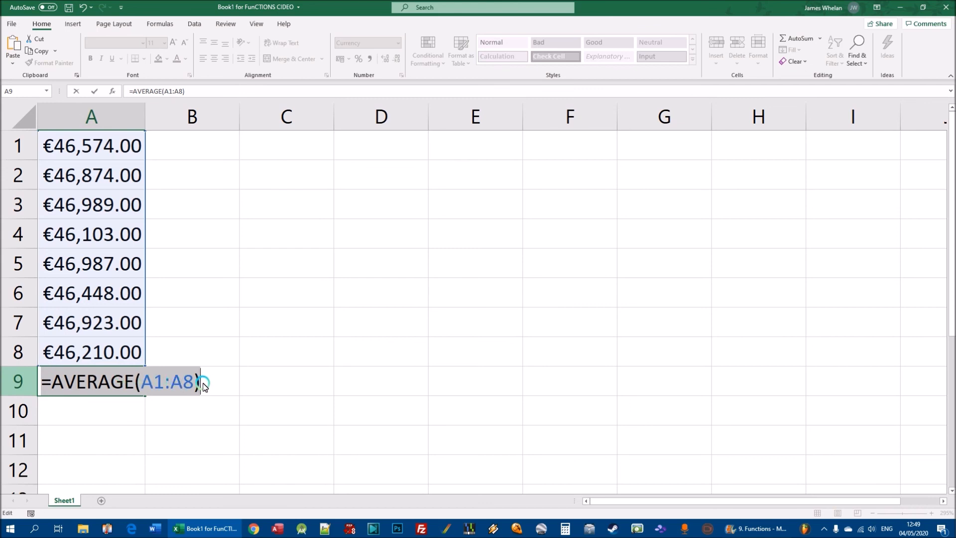
key(Return)
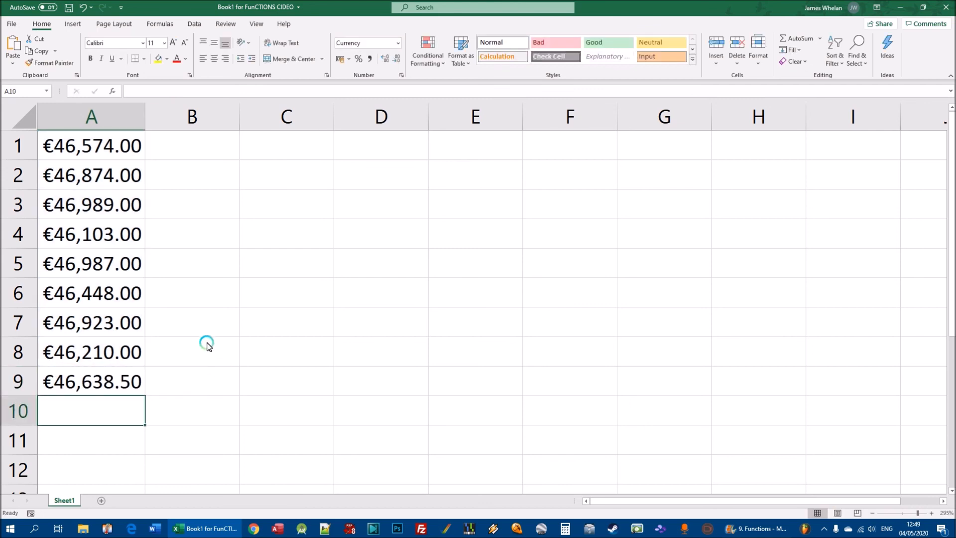
Step: Clear cell A9 and reinsert the average of A1:A8 there with AutoSum's Average function
click(82, 381)
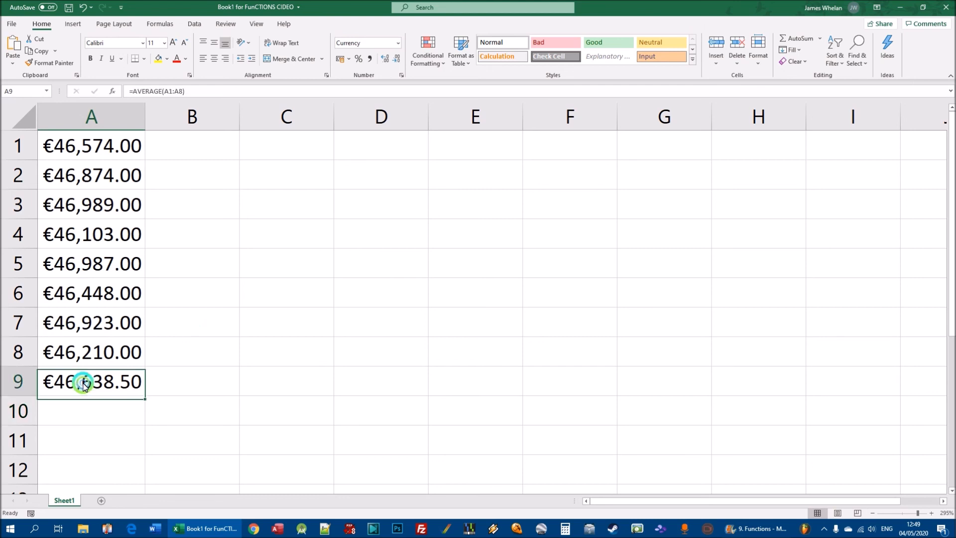
key(Delete)
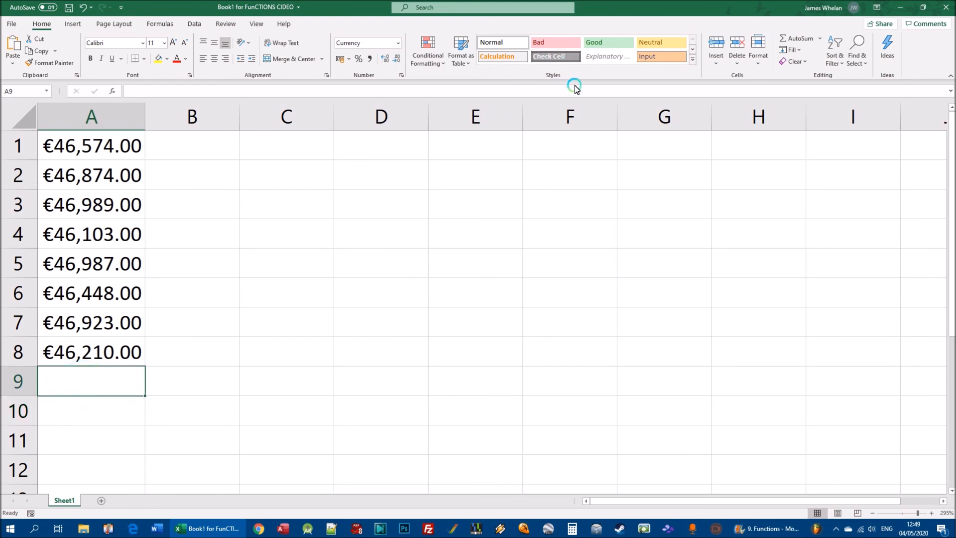
click(819, 38)
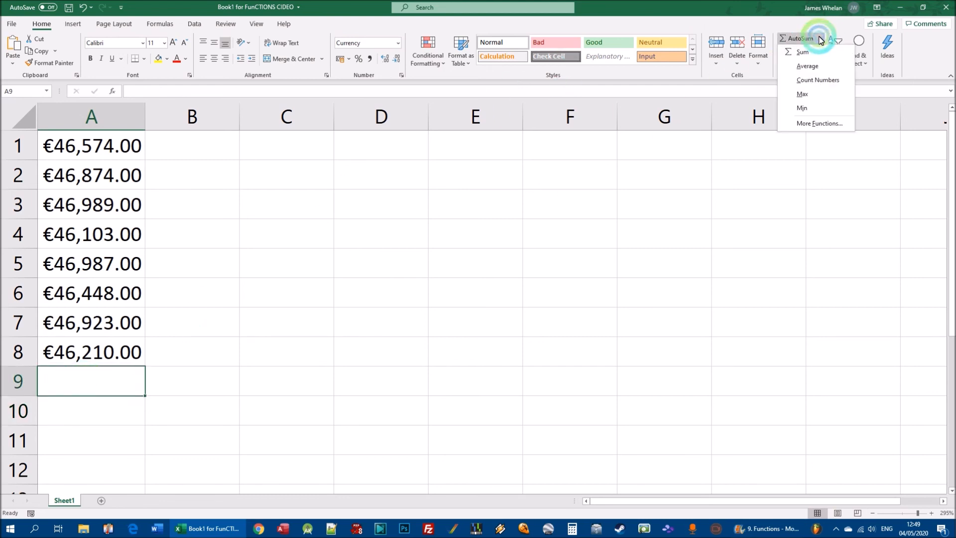
click(807, 66)
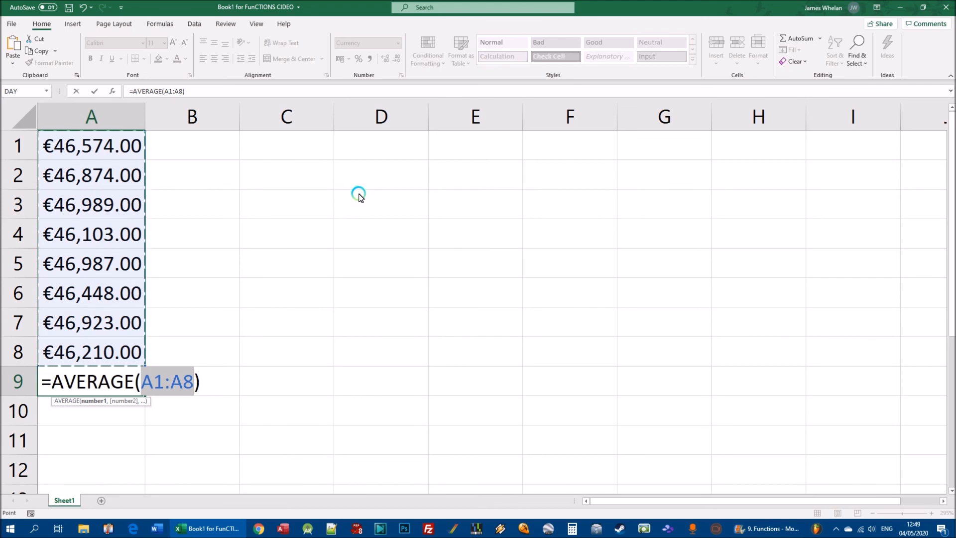
key(Return)
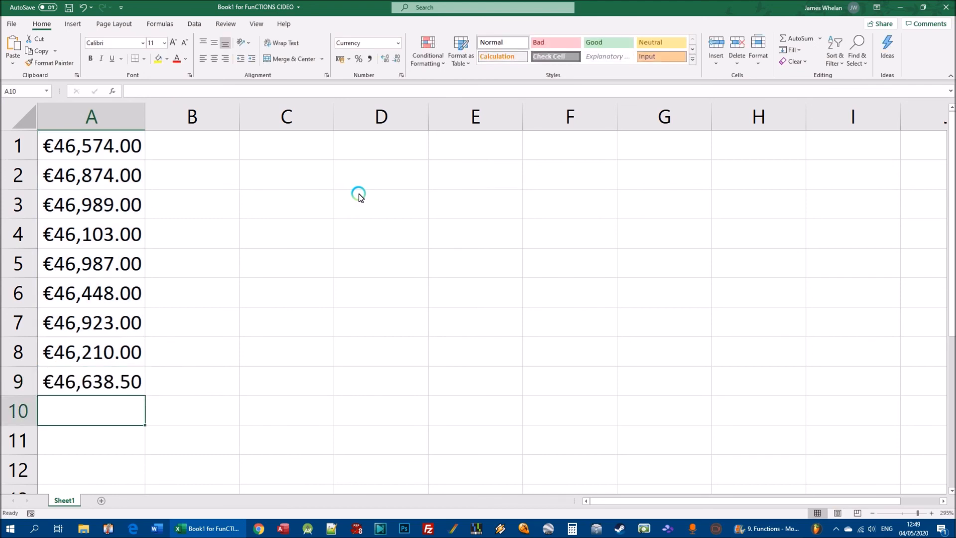